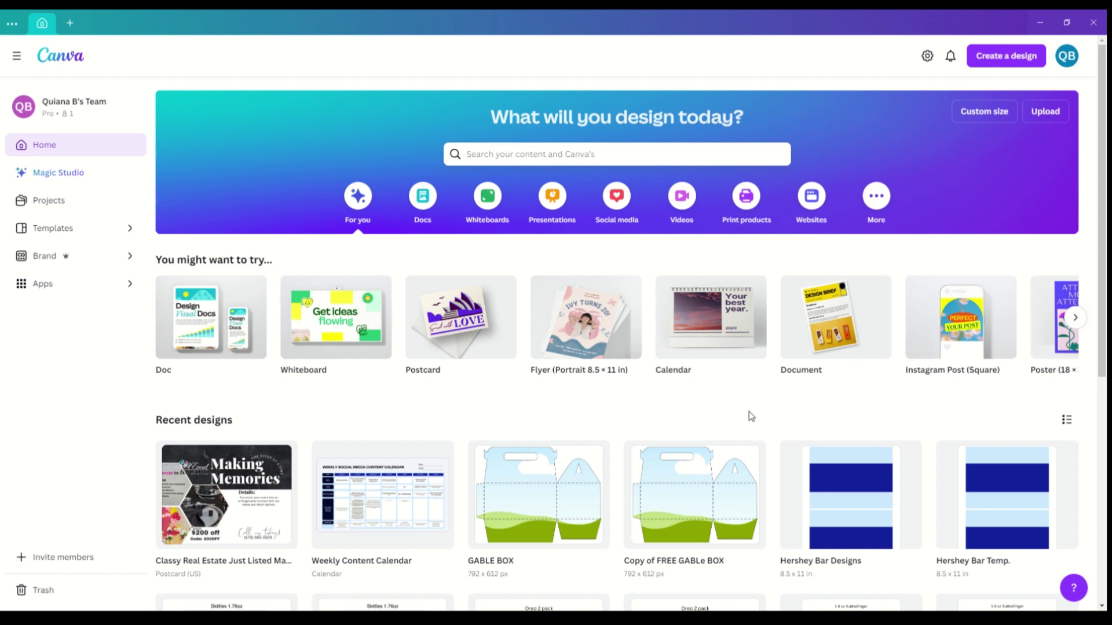
Open the Snickers Temp. template design and make a copy of it.
scroll(783, 445, down, 1)
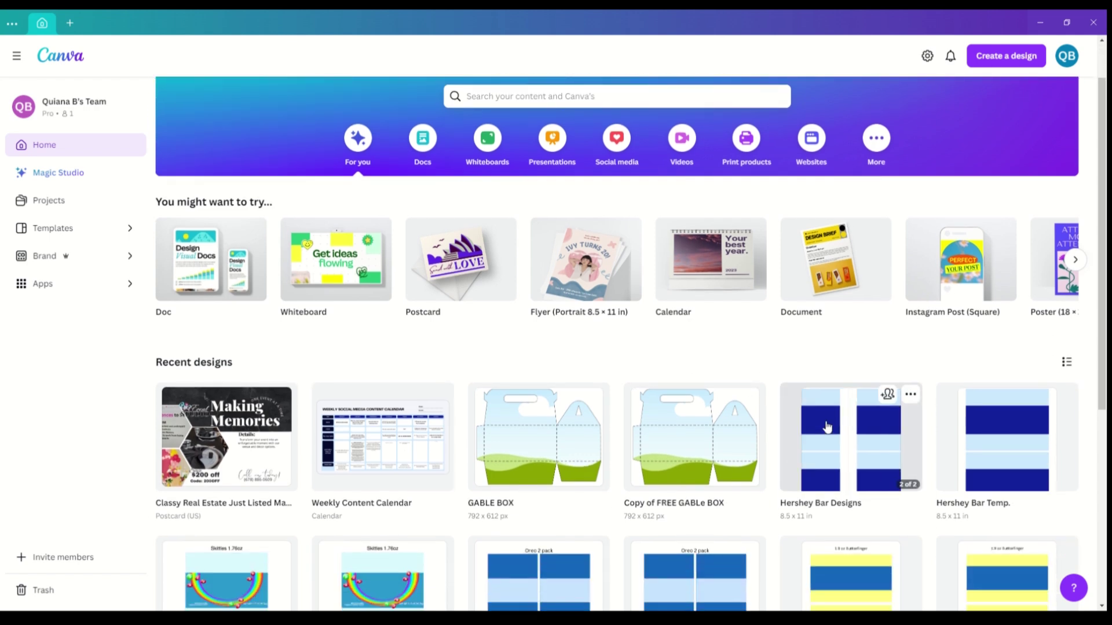
scroll(794, 427, up, 1)
scroll(795, 426, down, 2)
scroll(794, 426, down, 4)
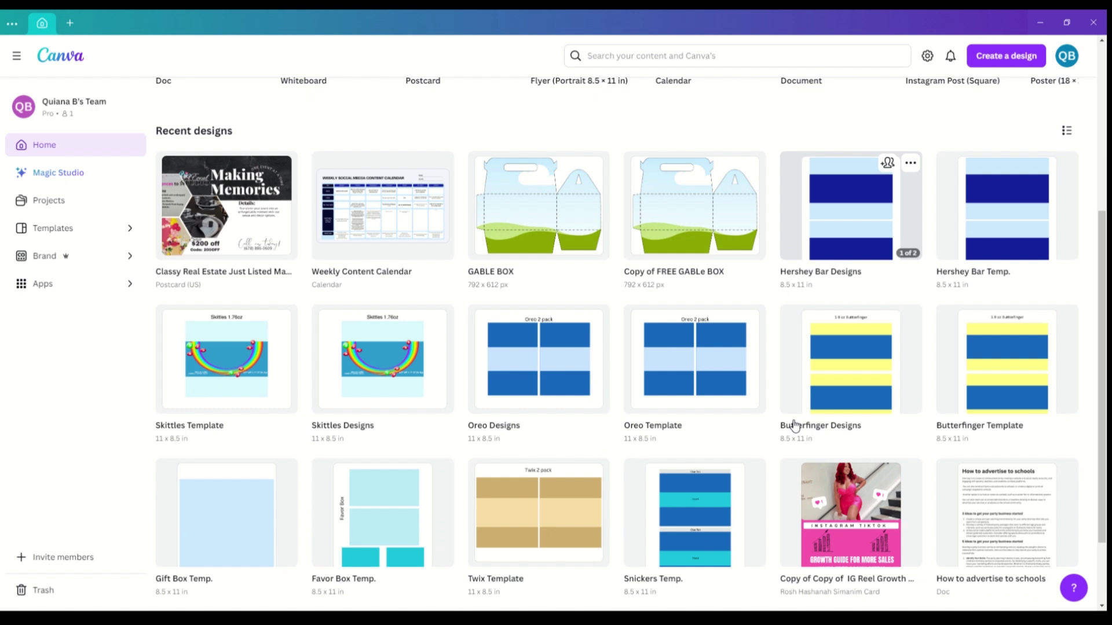
scroll(778, 418, down, 1)
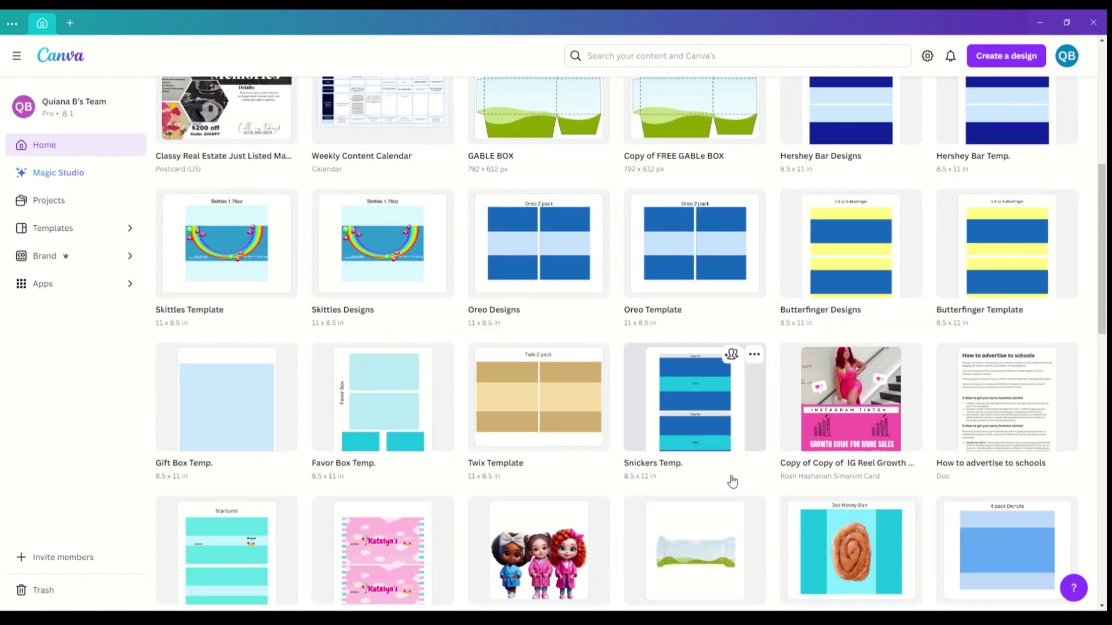
click(693, 393)
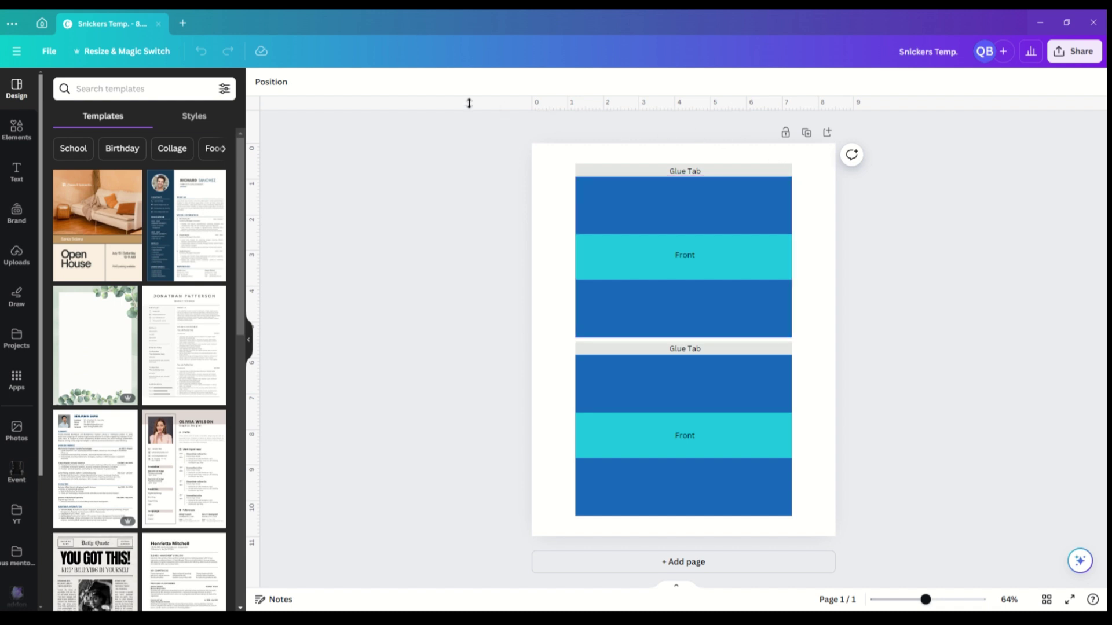
click(51, 53)
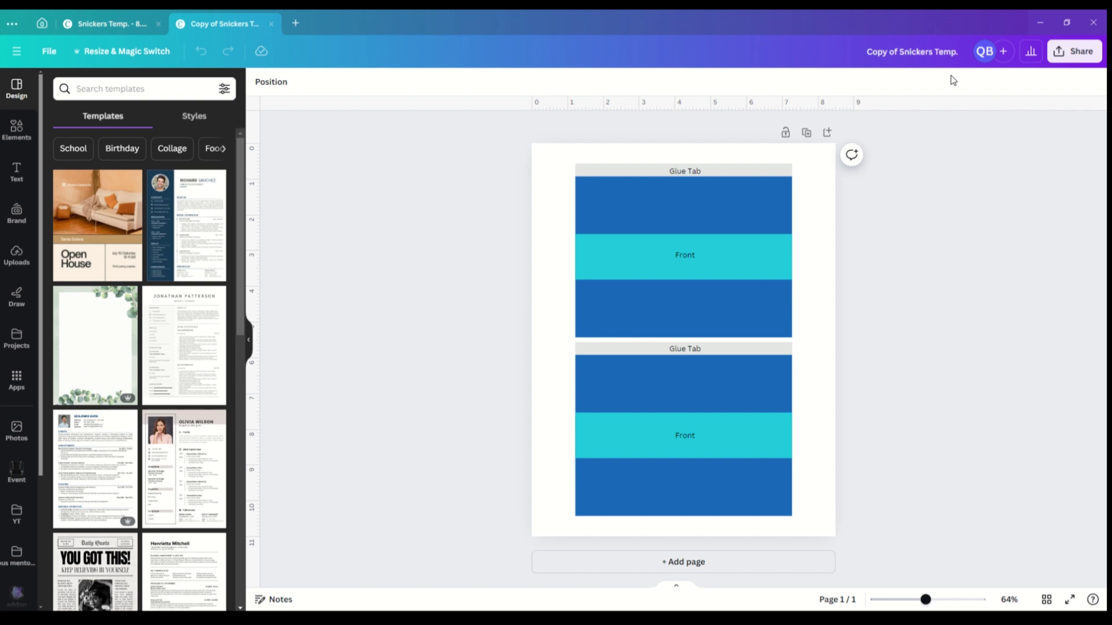
Rename the copied design's title to 'Snickers Designs'.
click(901, 50)
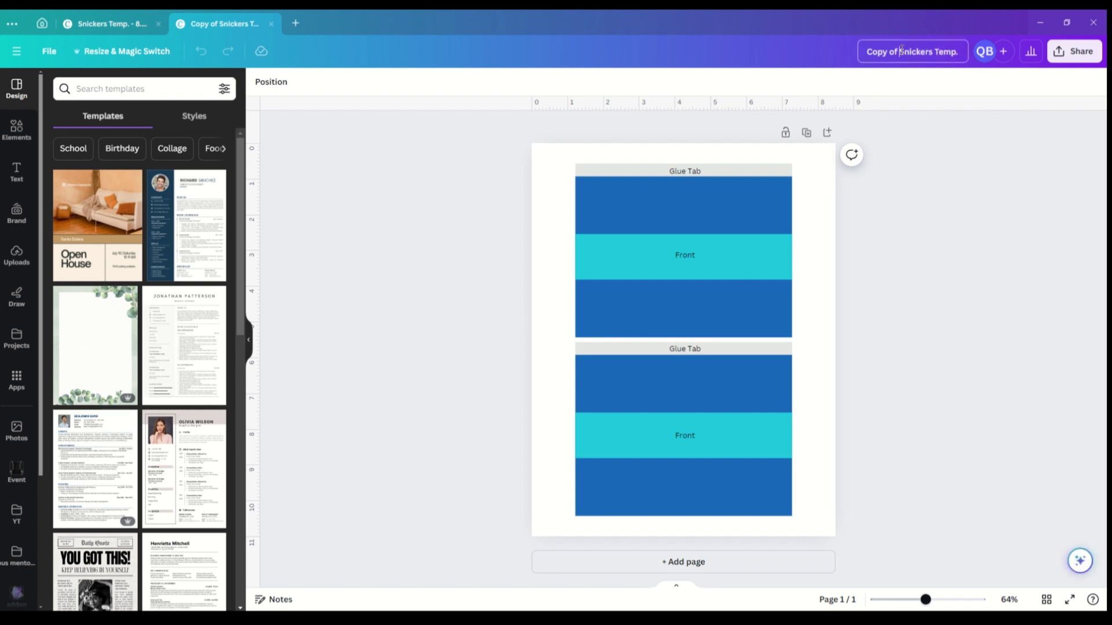
key(BackSpace)
key(BackSpace)
key(BackSpace)
key(BackSpace)
key(BackSpace)
key(BackSpace)
key(BackSpace)
key(BackSpace)
click(965, 51)
key(BackSpace)
key(BackSpace)
key(BackSpace)
key(BackSpace)
key(BackSpace)
key(BackSpace)
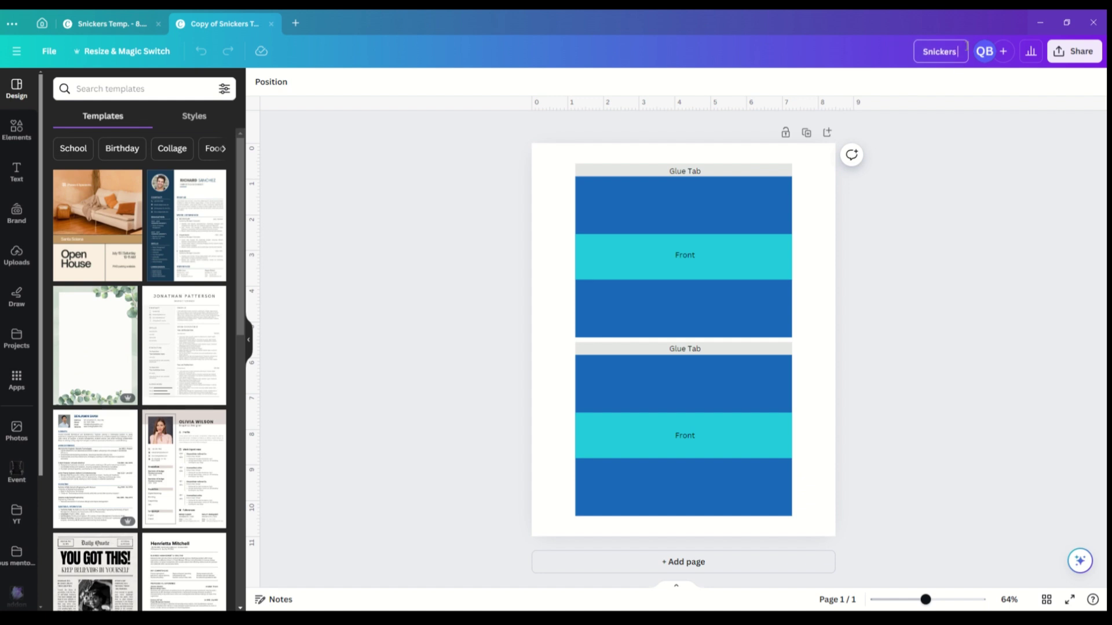
text(Designs)
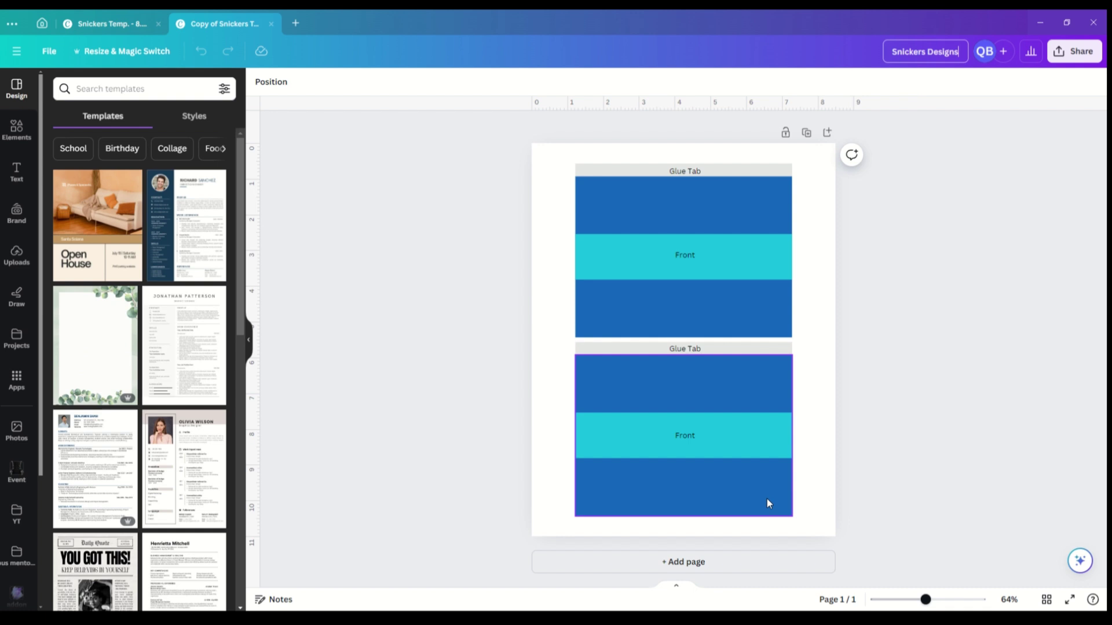
Duplicate the wrapper page as page 2 and give it the title 'Gamers'.
click(806, 133)
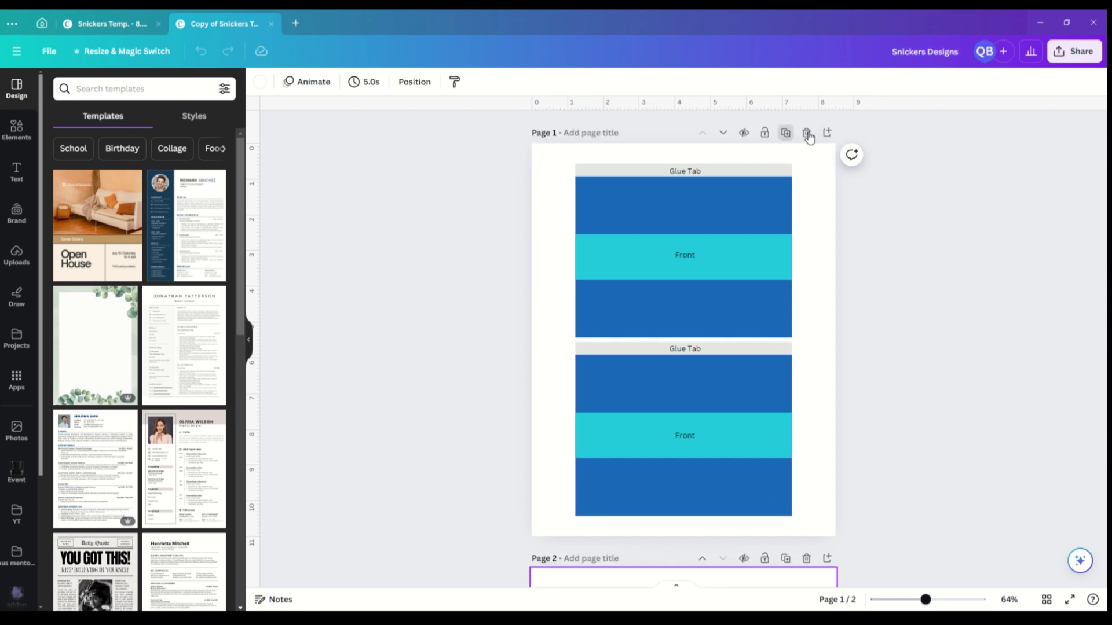
scroll(906, 208, up, 7)
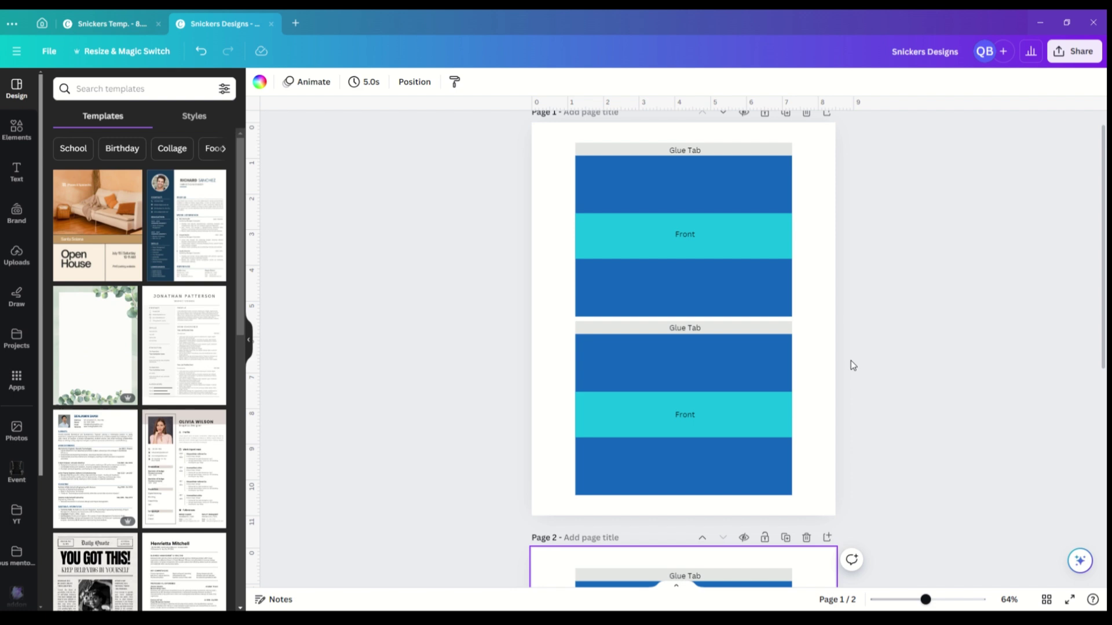
scroll(900, 274, down, 1)
scroll(901, 274, down, 5)
scroll(842, 358, down, 2)
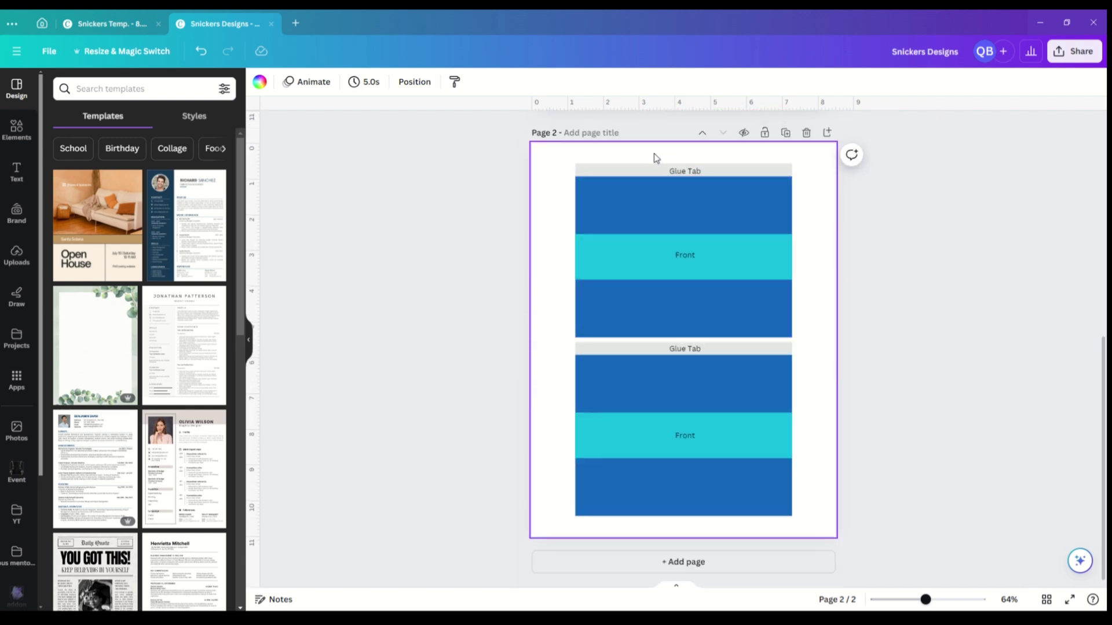
click(595, 135)
text(Gamers)
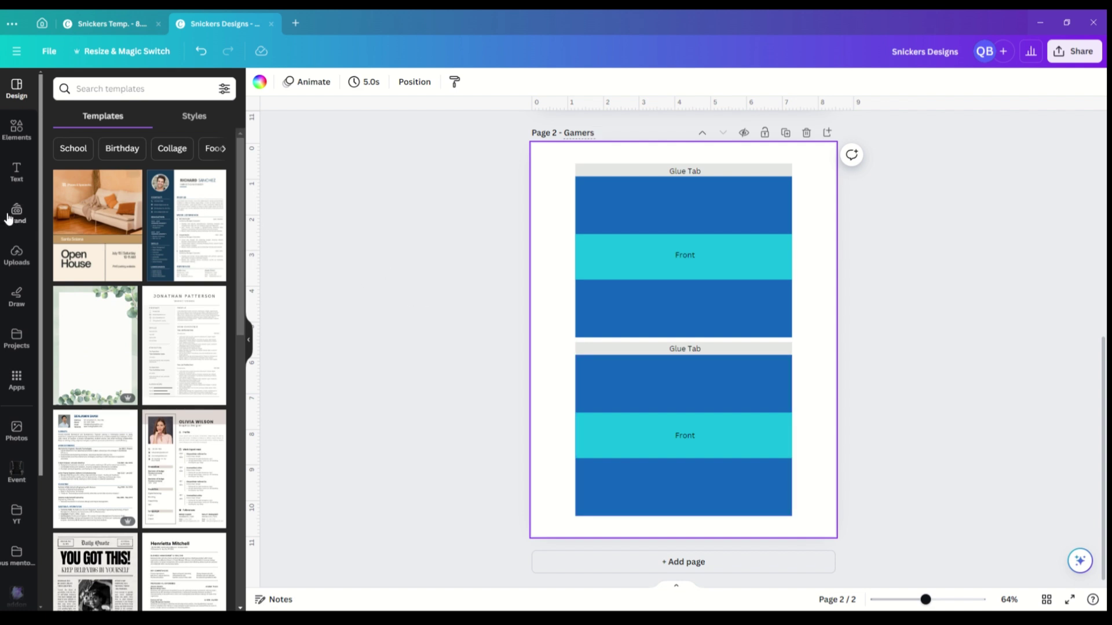
Add the PlayStation and Xbox controller images from Uploads to the Gamers page.
click(17, 259)
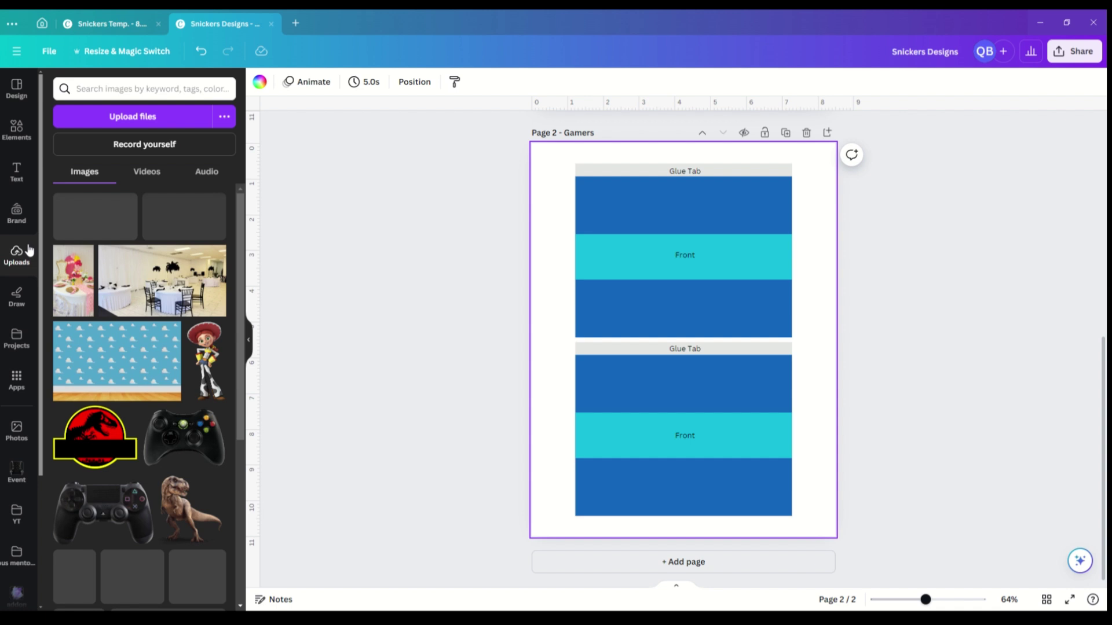
scroll(211, 382, down, 3)
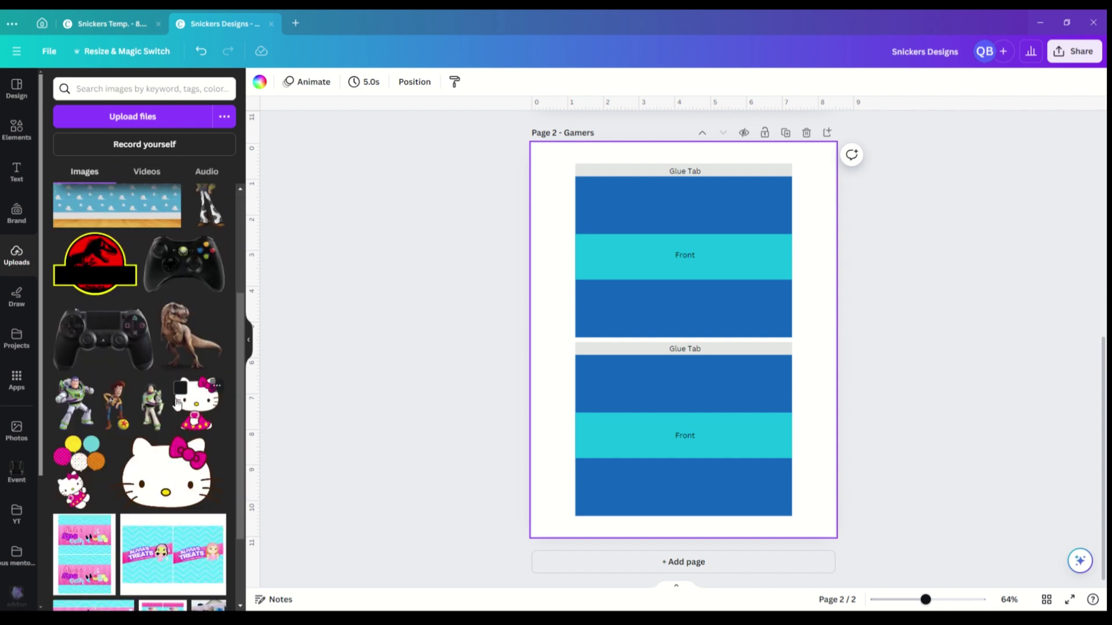
click(106, 345)
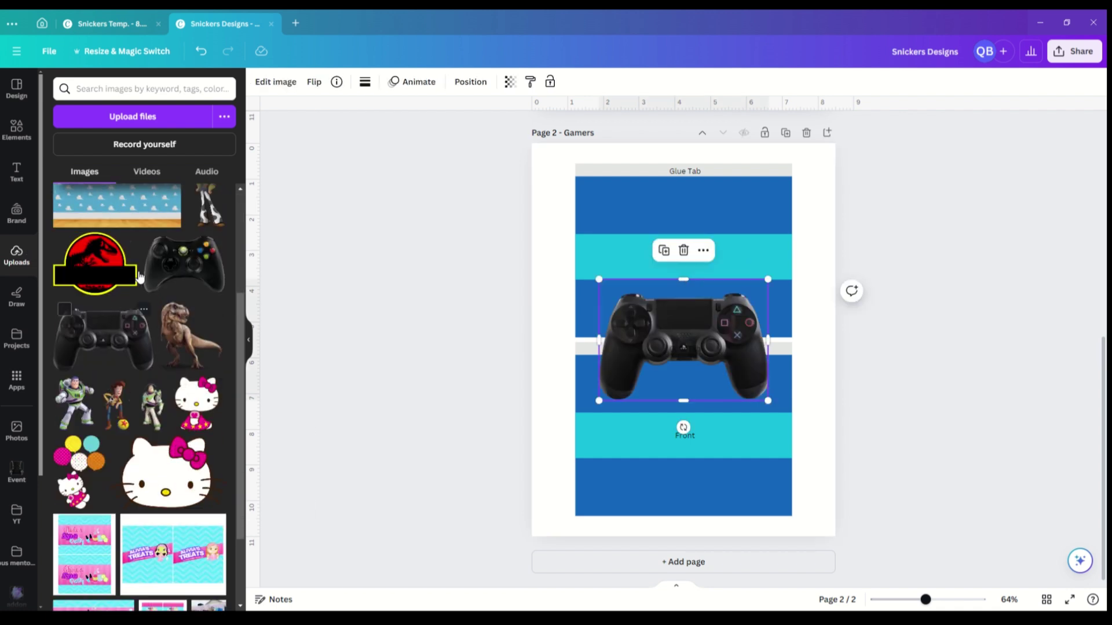
click(177, 265)
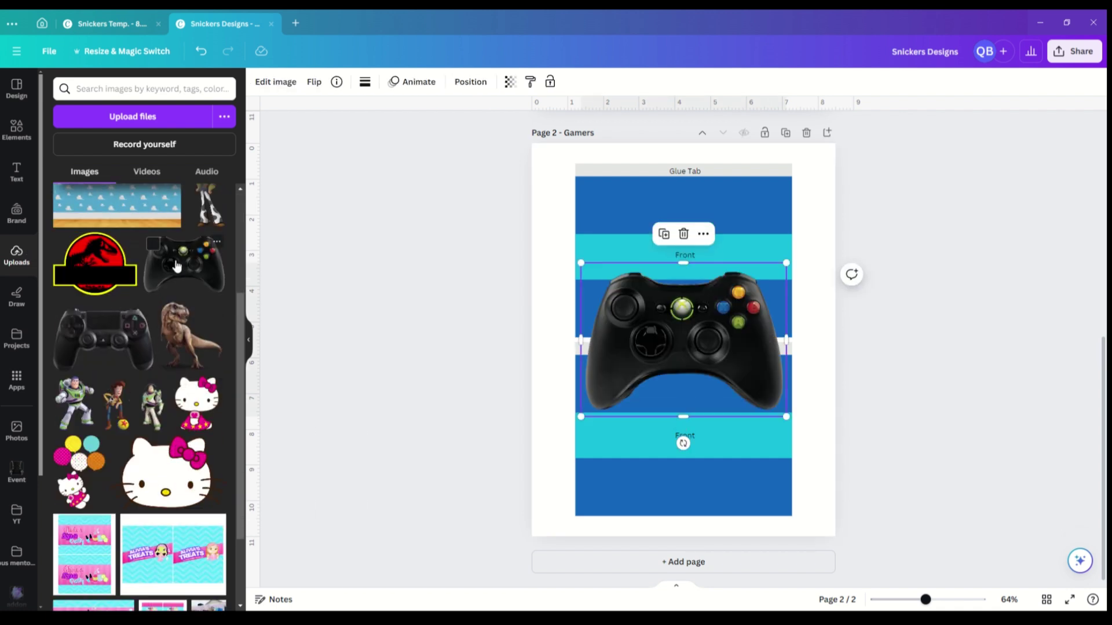
click(15, 145)
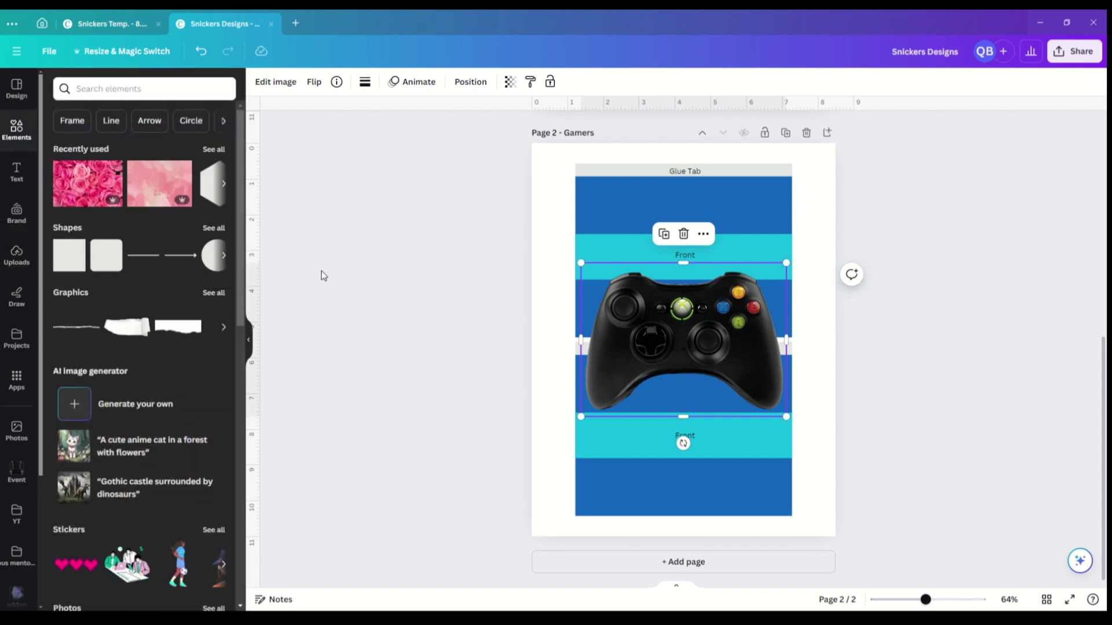
Select both controllers in the Layers list, shrink them, and move them onto the lower wrapper.
click(461, 84)
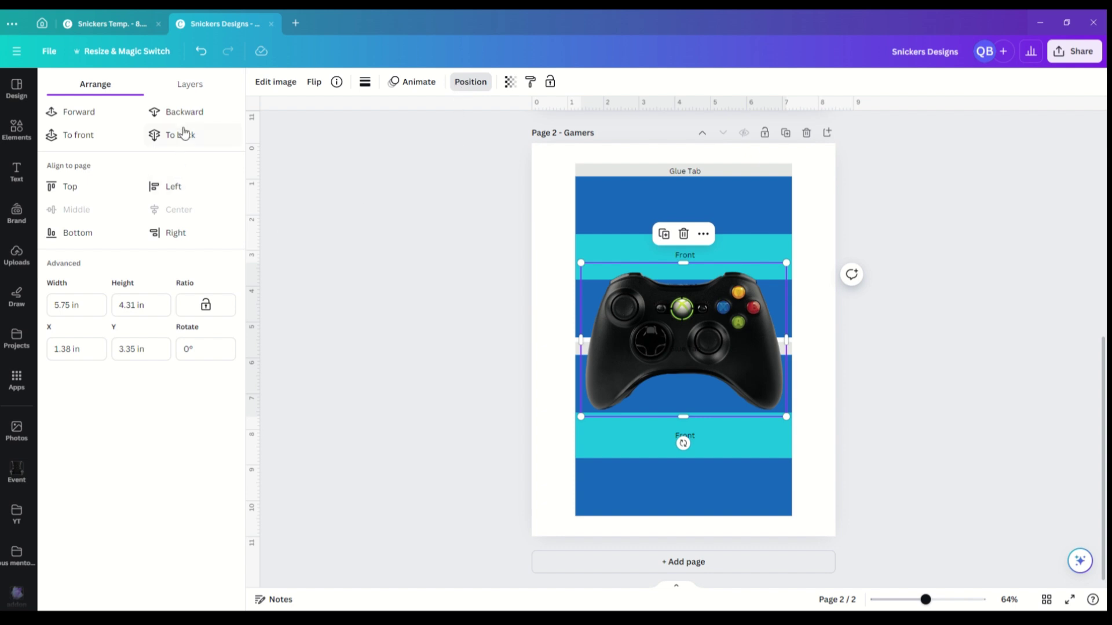
click(189, 87)
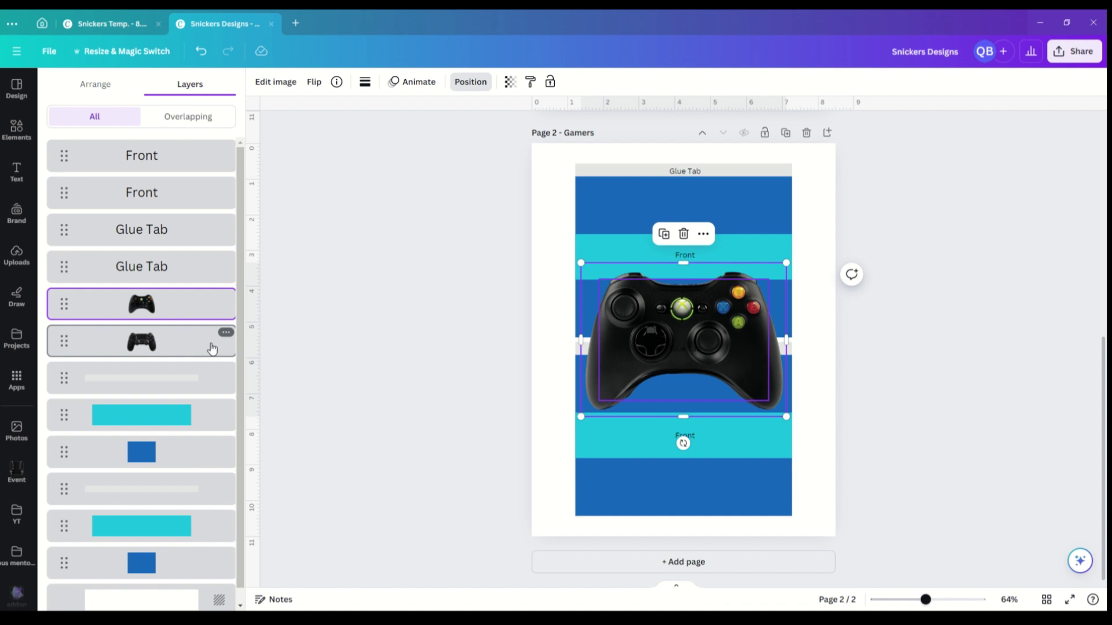
shift+click(187, 343)
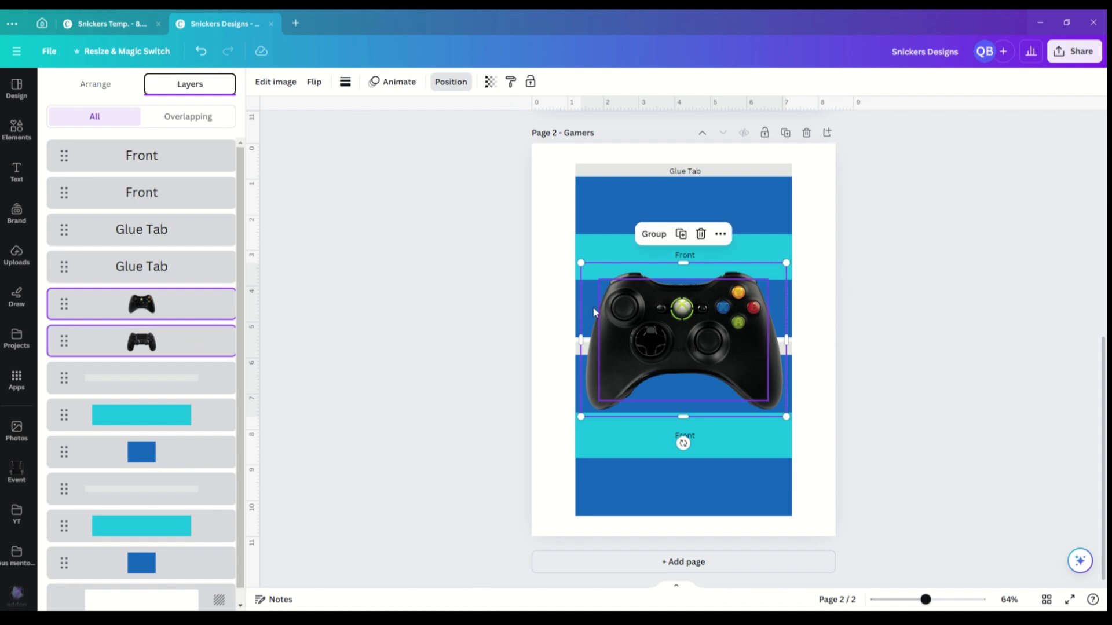
drag(791, 267, 653, 365)
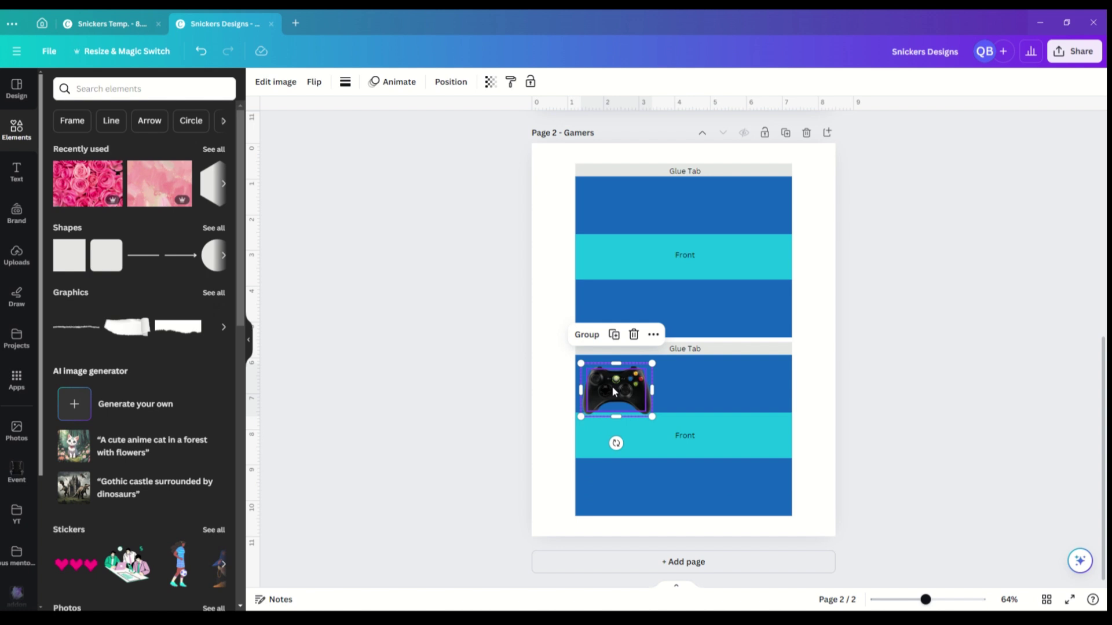
drag(613, 386, 651, 385)
click(435, 88)
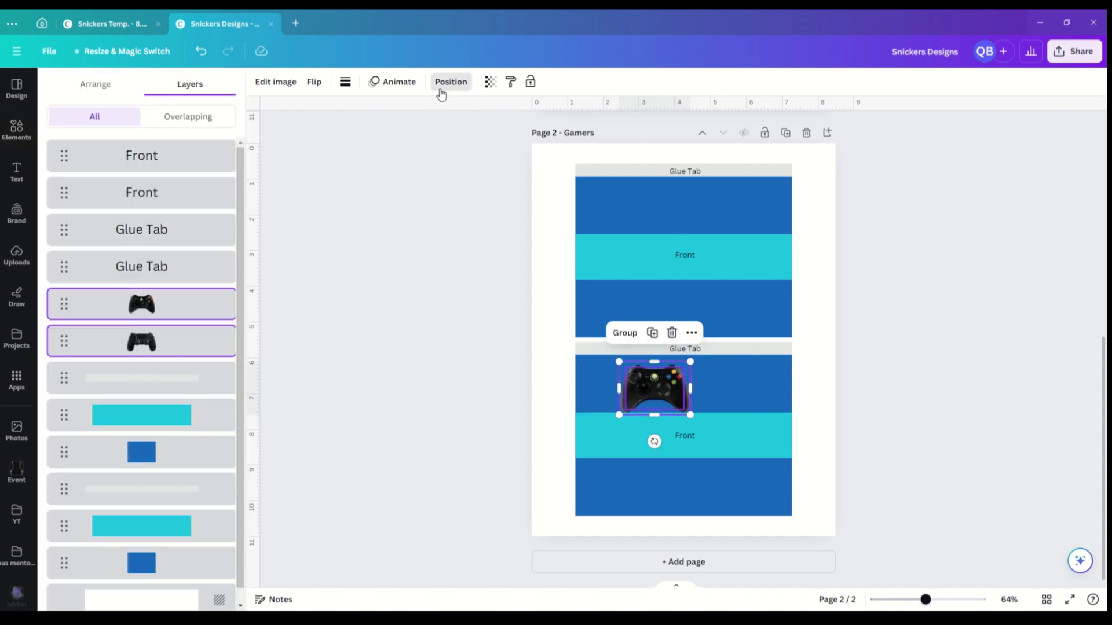
key(Escape)
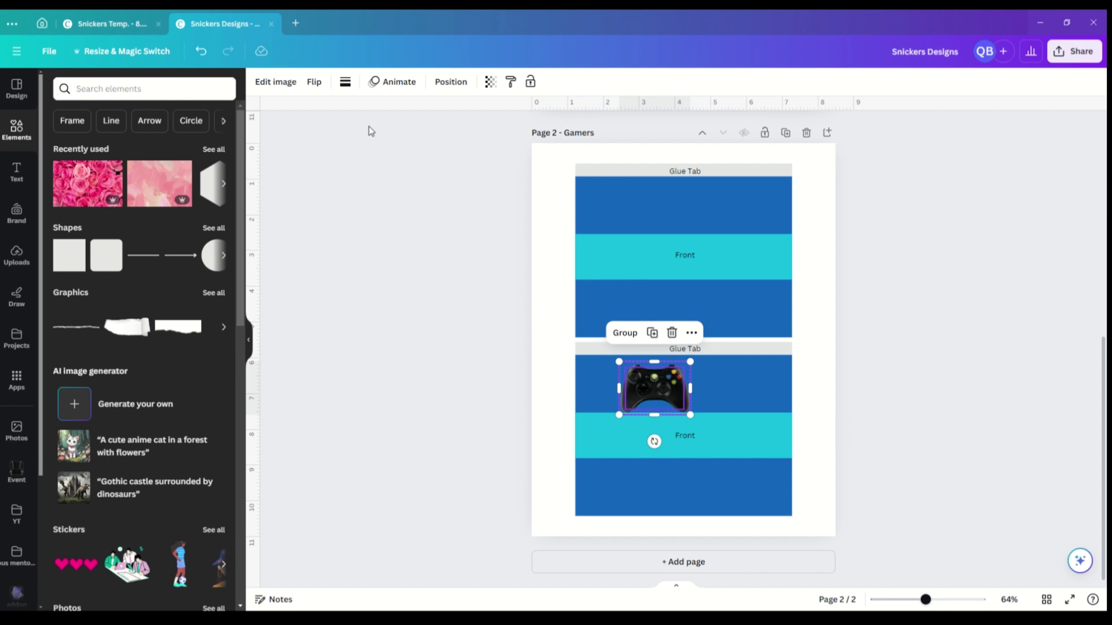
click(449, 89)
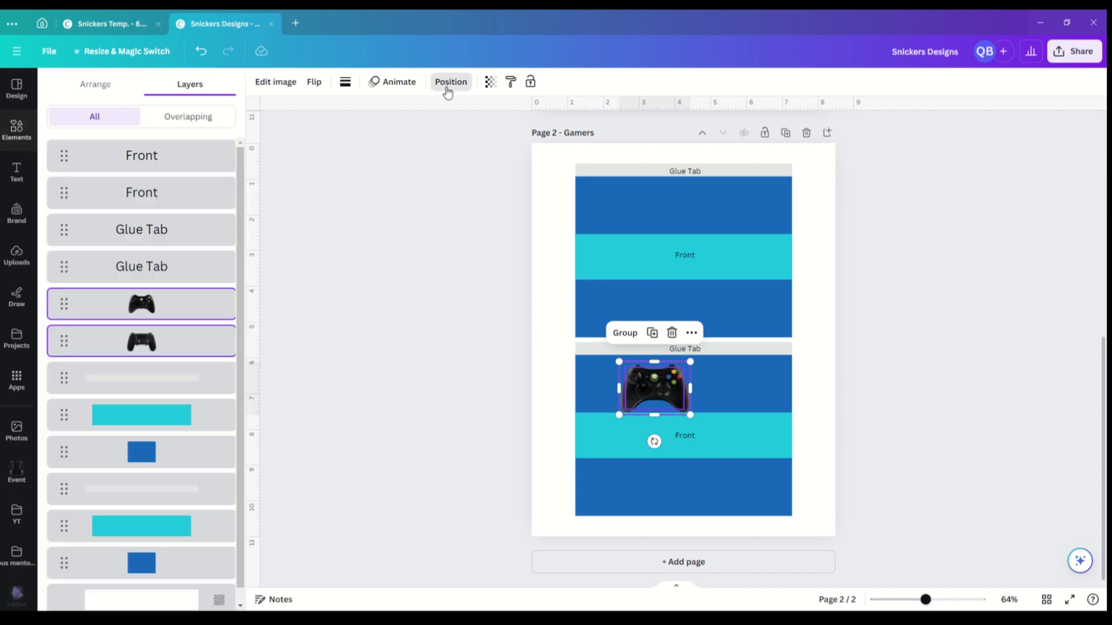
Move both controllers onto the cyan Front band, shrinking and cropping the Xbox controller.
click(151, 312)
drag(654, 390, 714, 435)
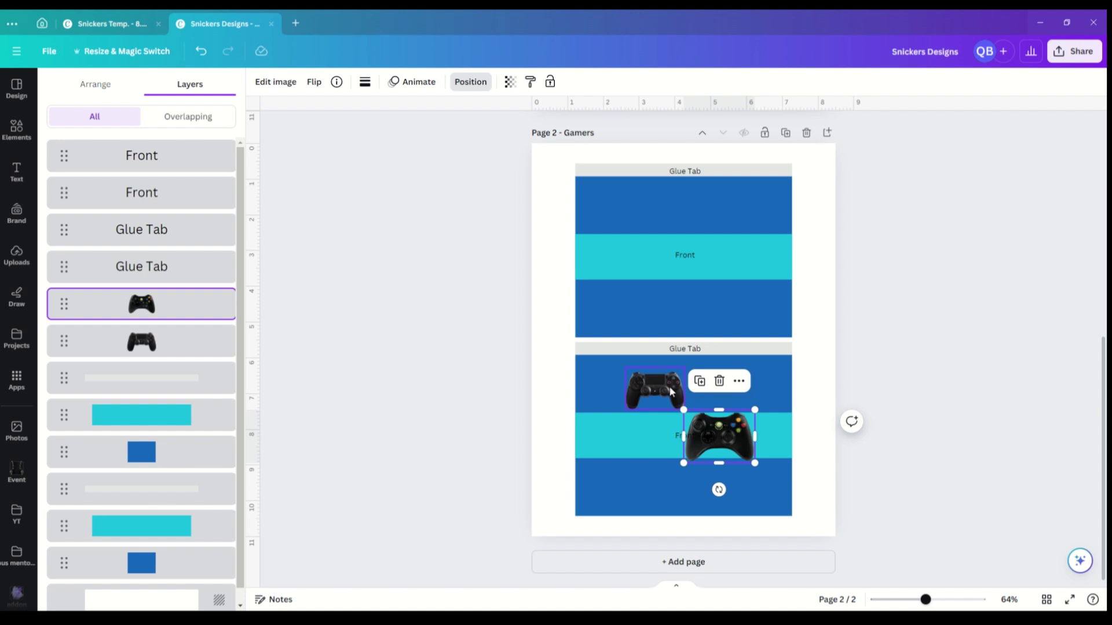
drag(673, 392, 677, 438)
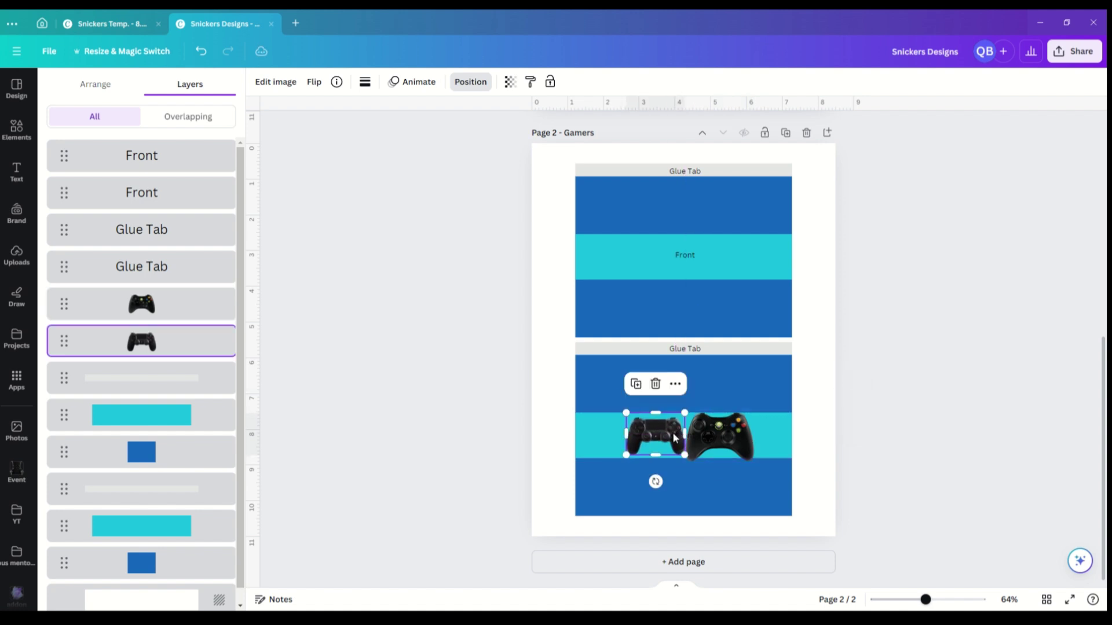
click(720, 445)
mouse_move(755, 410)
mouse_down()
mouse_move(725, 436)
mouse_move(742, 415)
mouse_up()
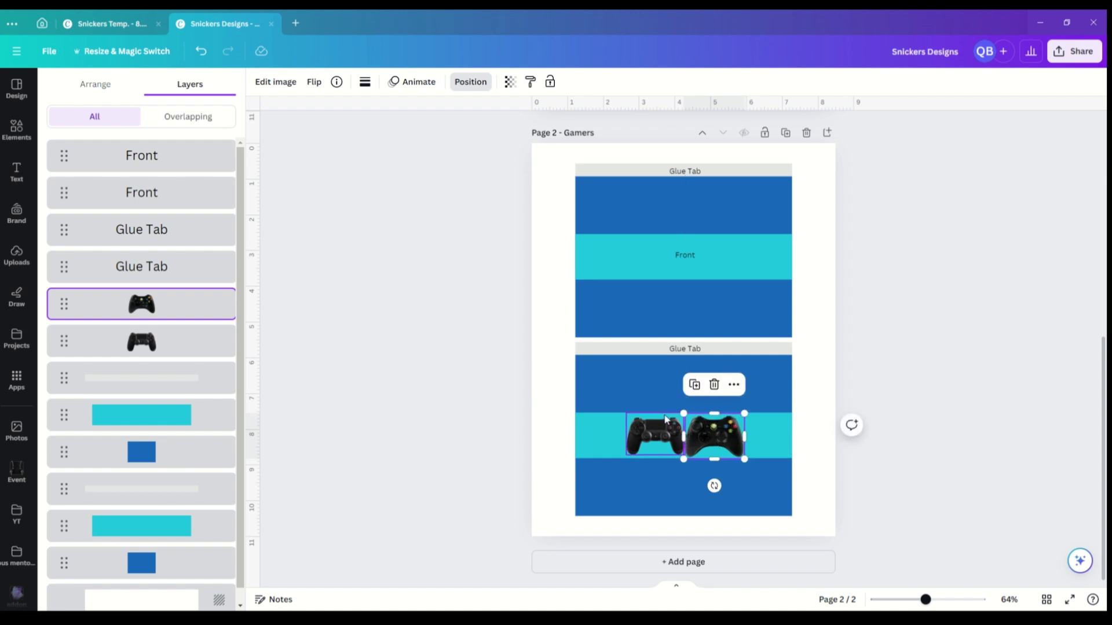
drag(684, 440, 714, 441)
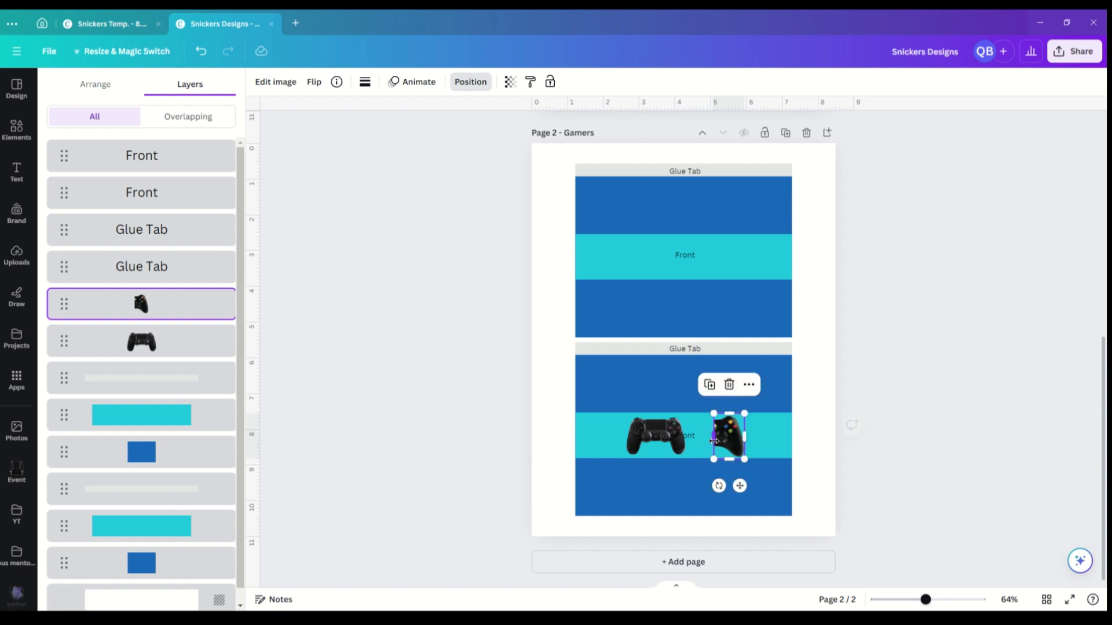
drag(925, 602, 949, 601)
scroll(967, 463, down, 4)
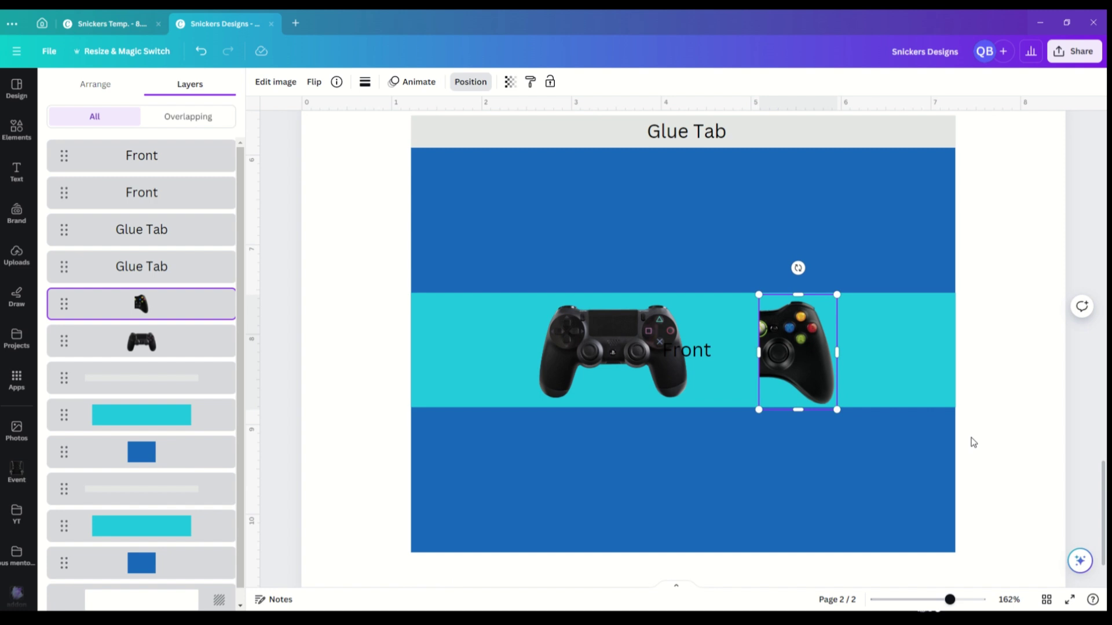
scroll(971, 442, up, 1)
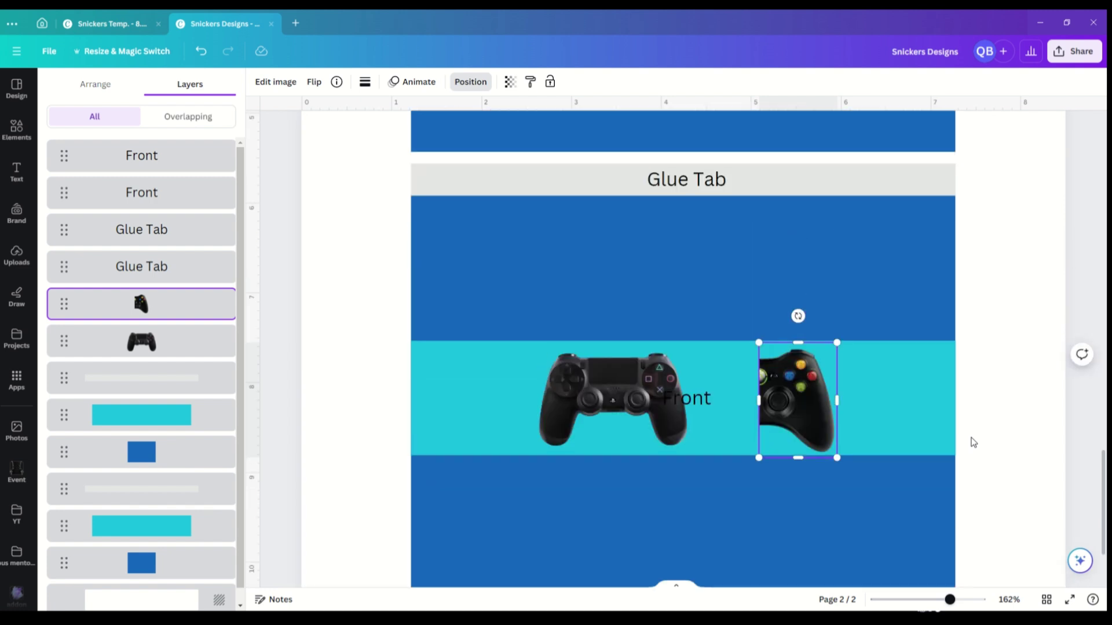
Trim the PlayStation controller to its left half and butt the Xbox controller against it.
click(656, 422)
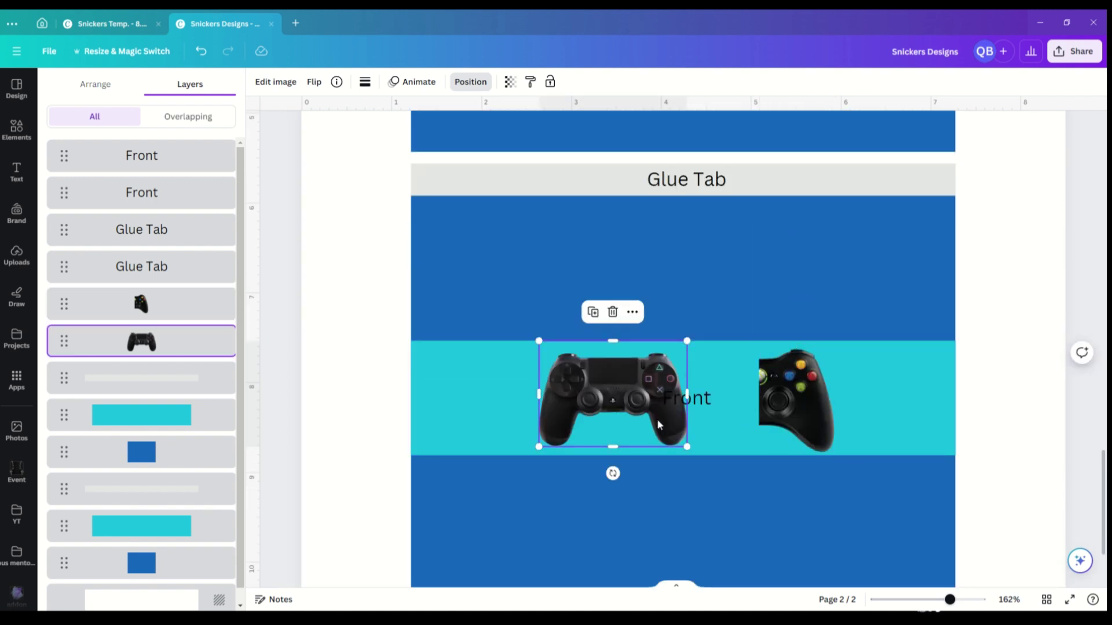
drag(686, 395, 612, 392)
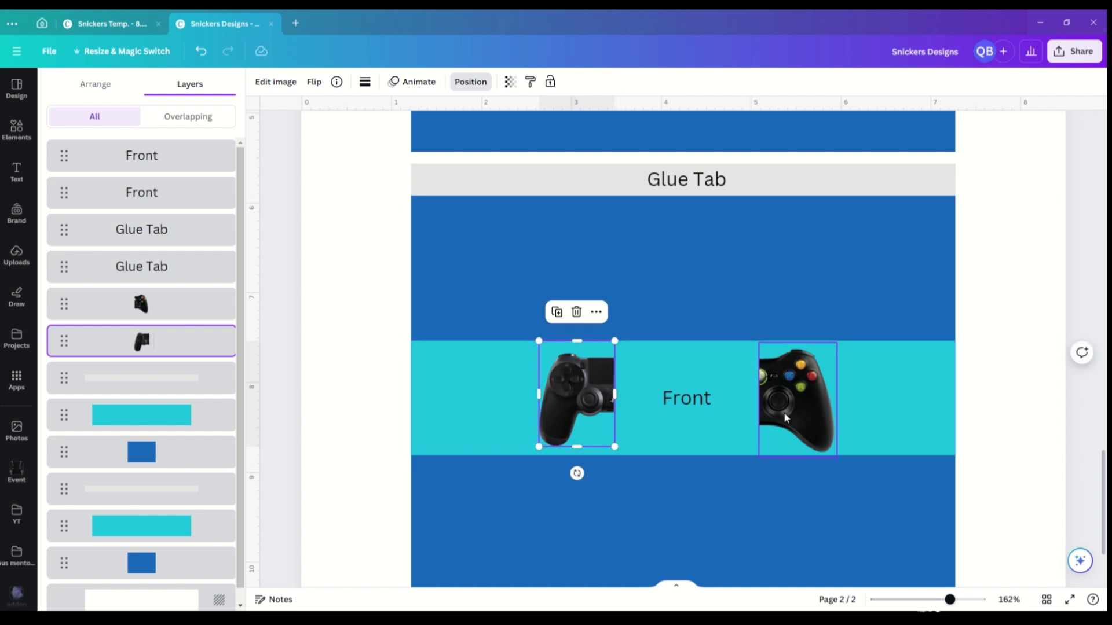
click(787, 404)
drag(787, 405, 656, 400)
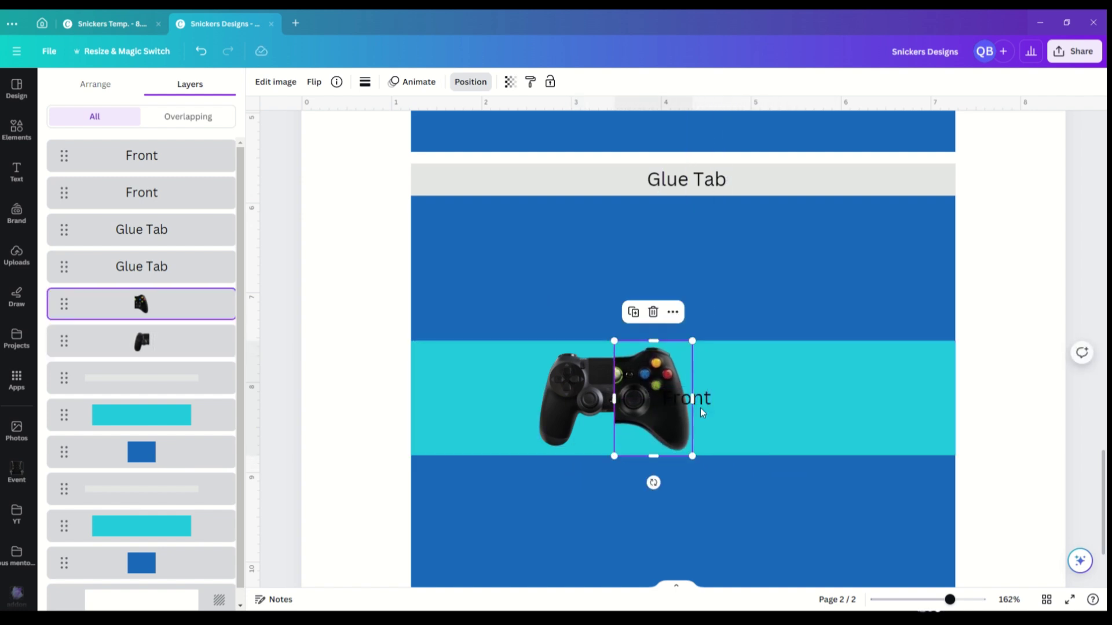
click(1014, 318)
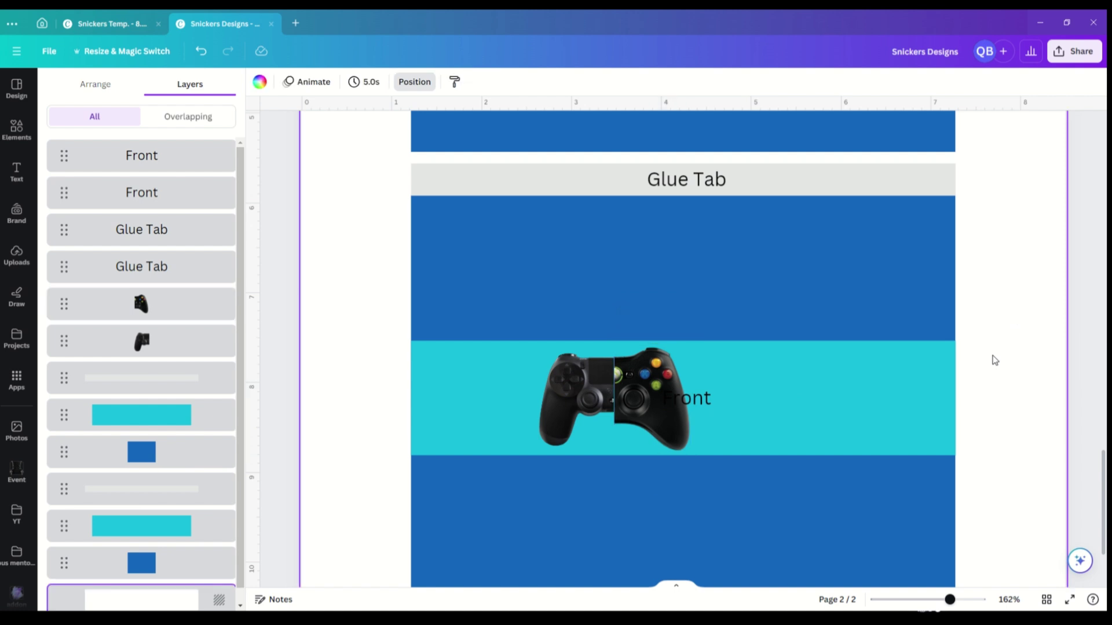
click(654, 413)
drag(654, 411, 651, 423)
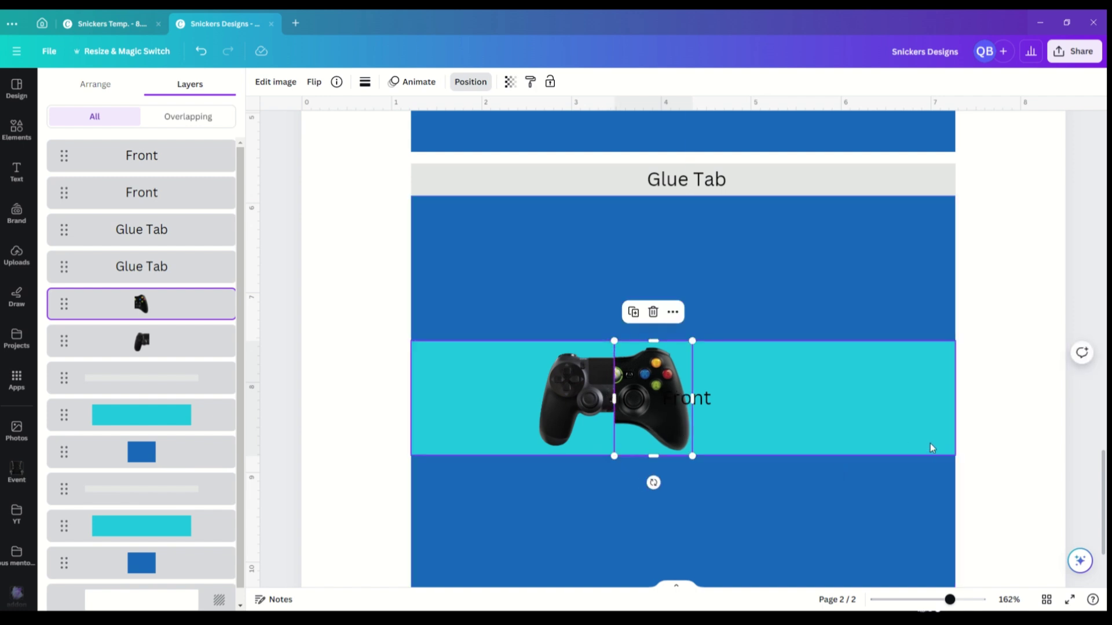
click(929, 442)
click(613, 399)
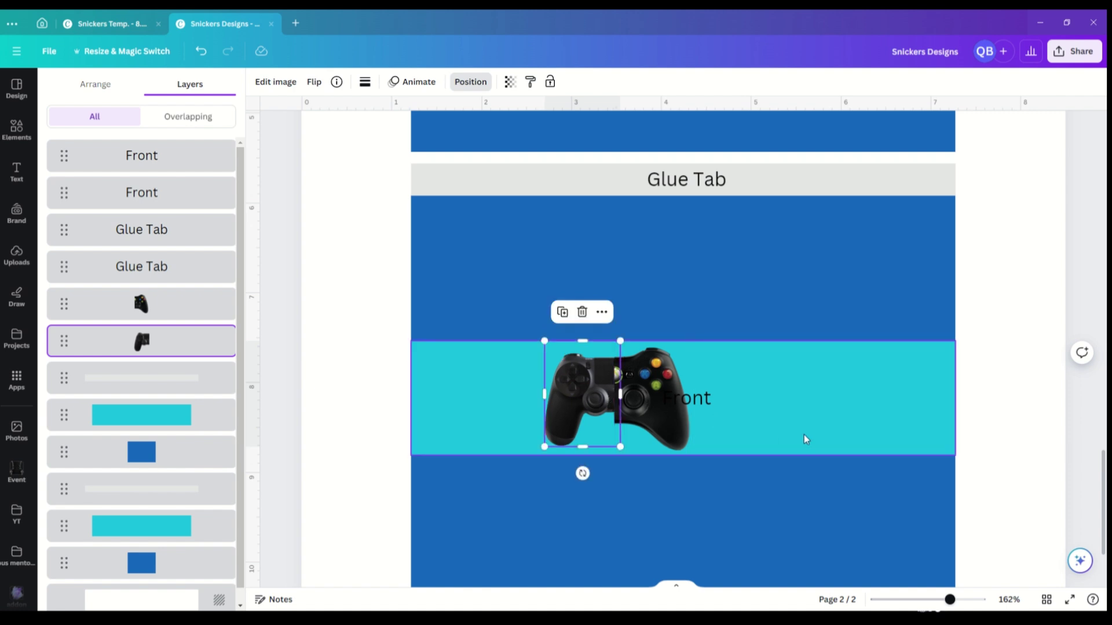
click(874, 392)
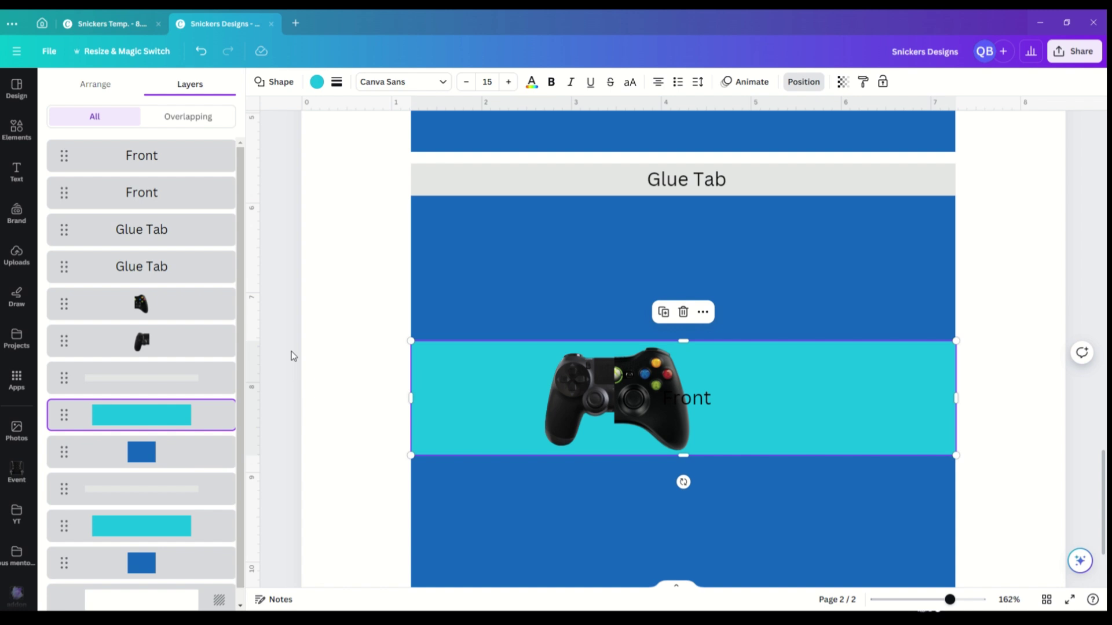
Group the two controller halves, centre the group on the teal band, and move the Front label up-right.
click(218, 302)
shift+click(170, 350)
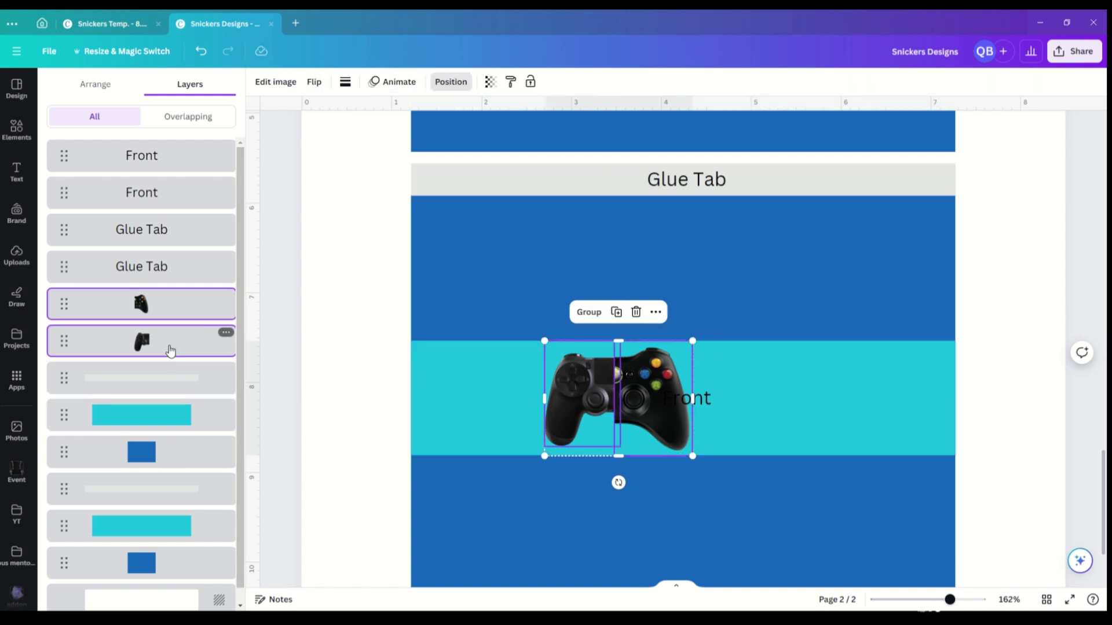
click(598, 315)
drag(644, 408, 883, 256)
click(707, 403)
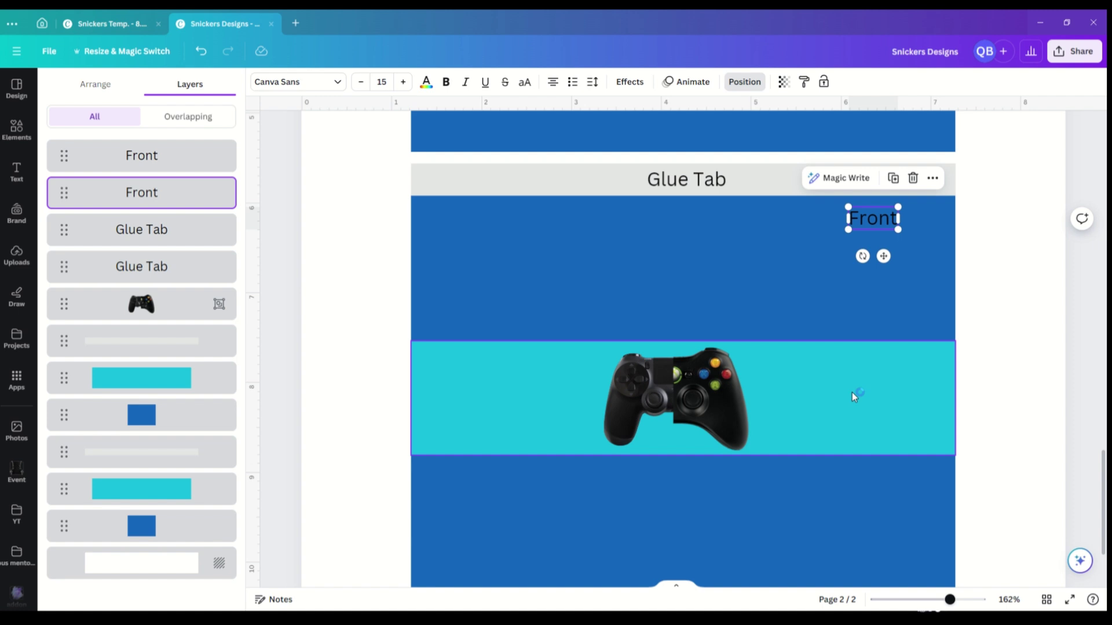
click(751, 274)
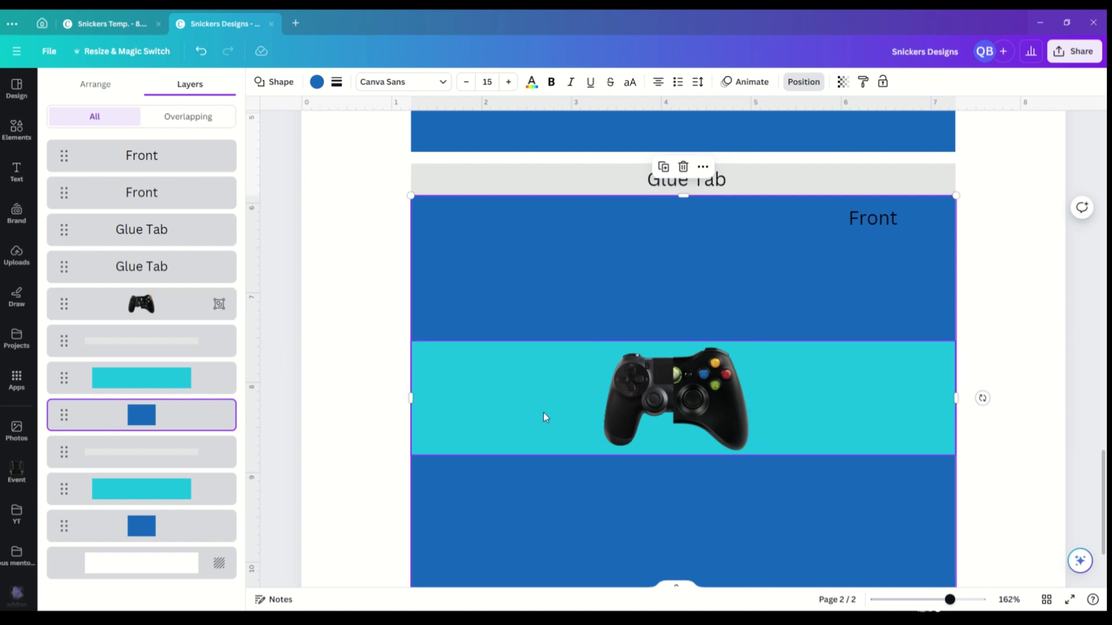
Search elements for green and black backgrounds; place a matrix graphic and a grunge photo on the right.
click(13, 142)
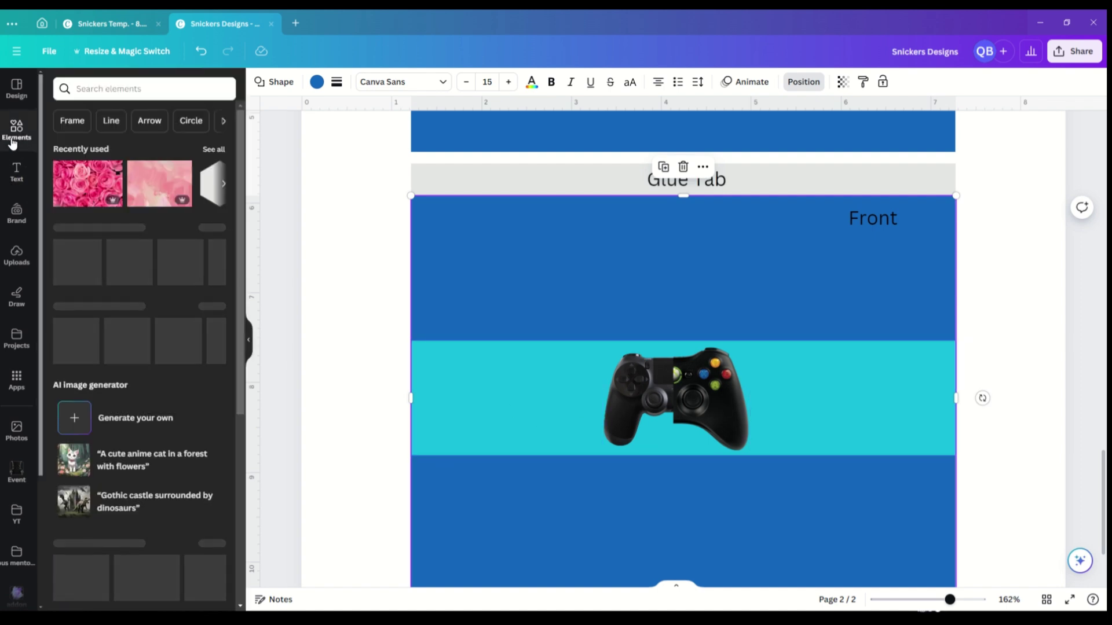
click(140, 89)
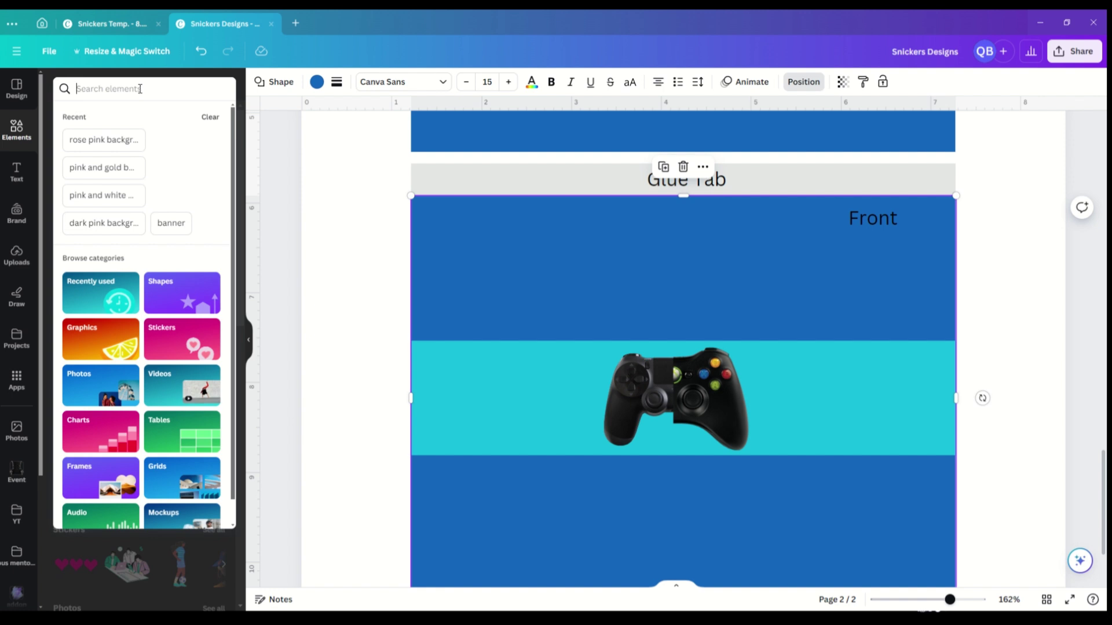
text(Gree)
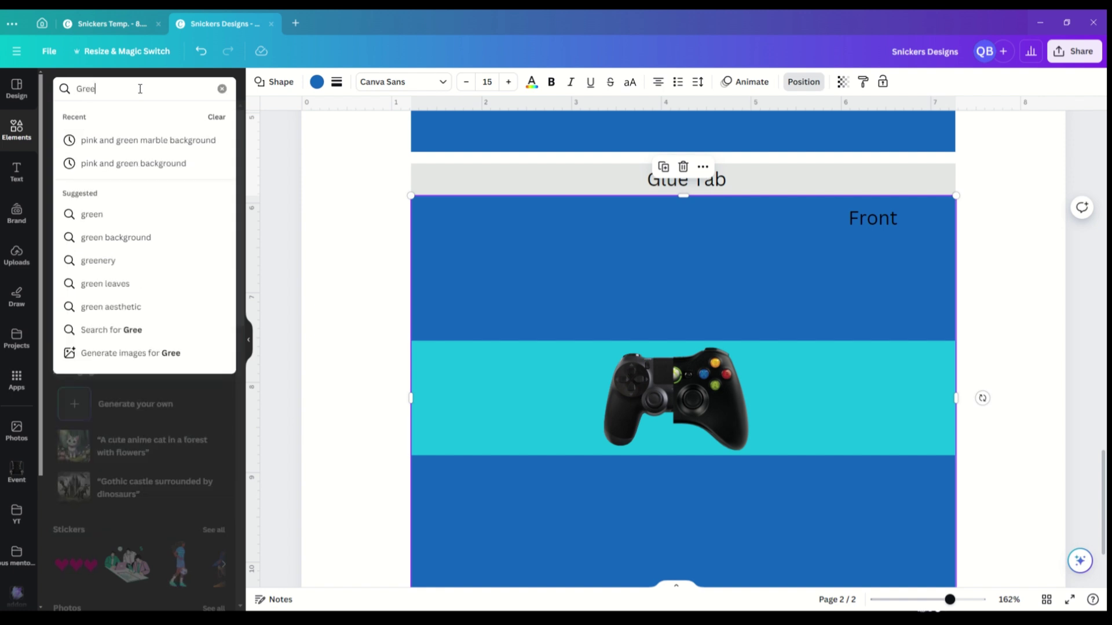
text(n and b)
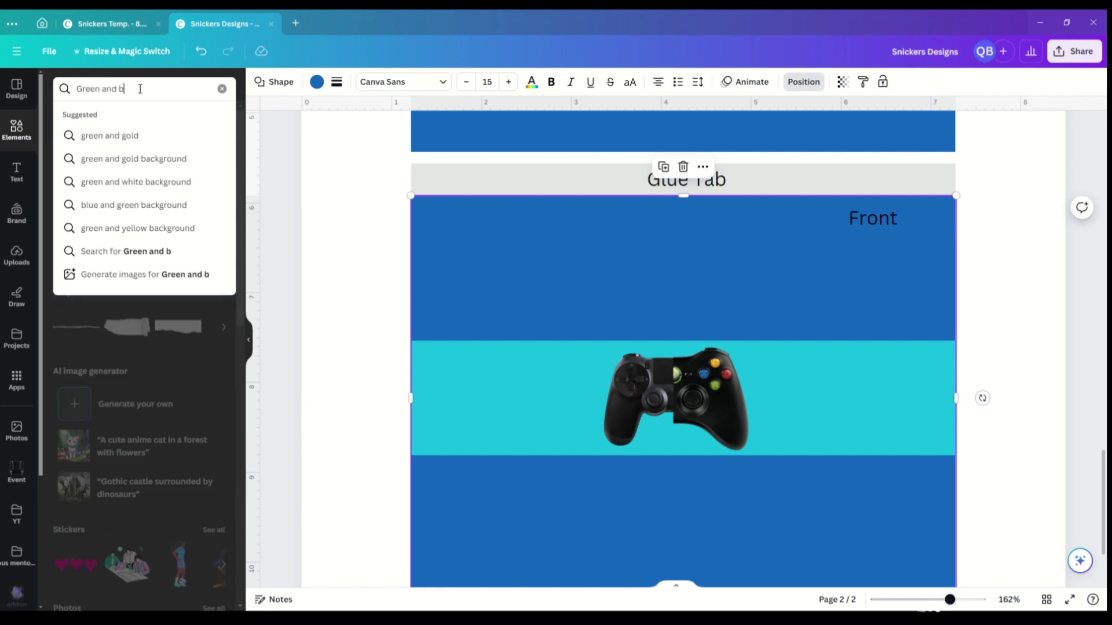
text(lack)
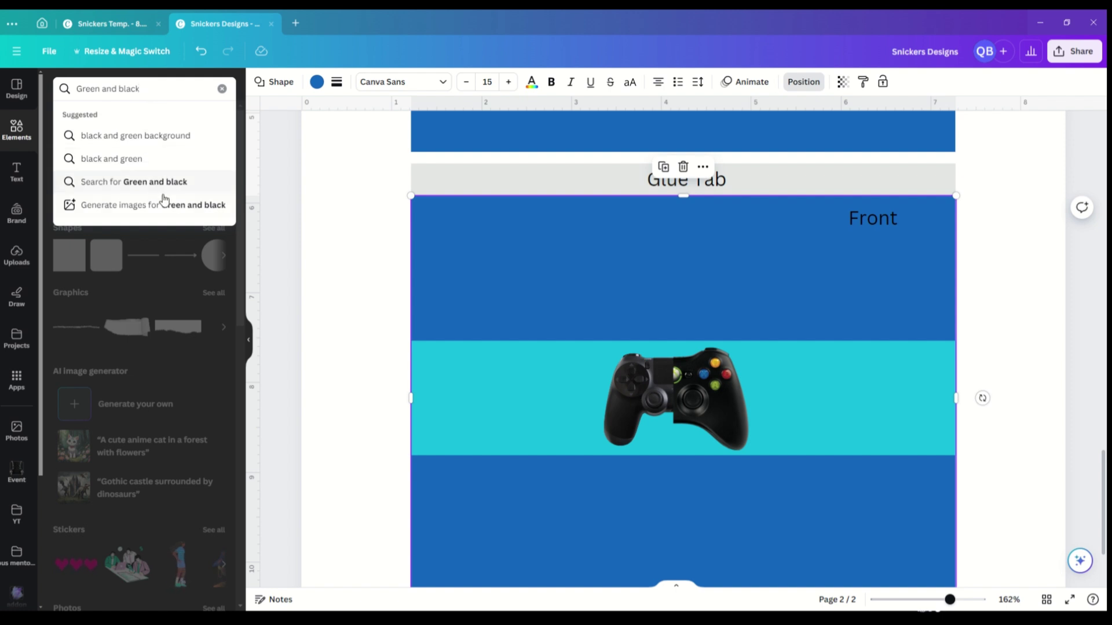
click(145, 145)
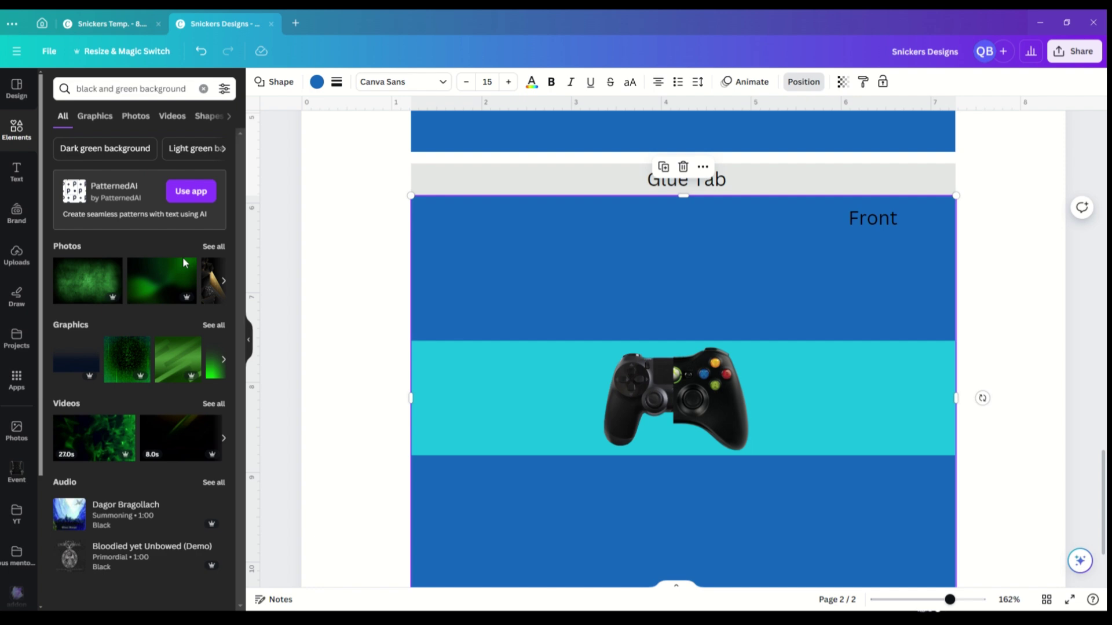
click(120, 364)
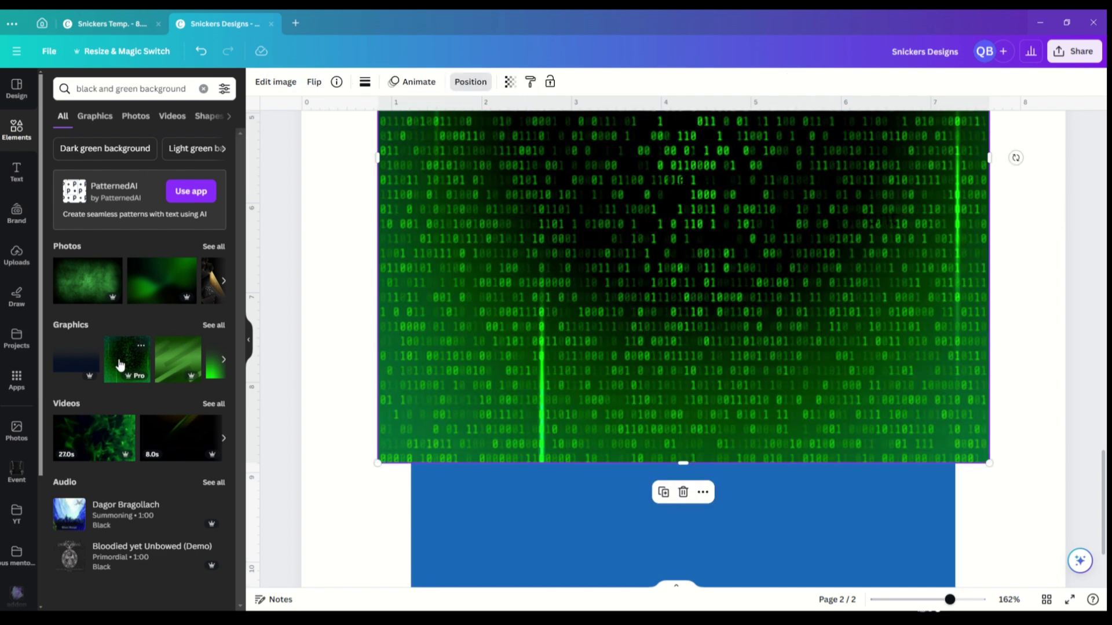
drag(501, 251, 833, 385)
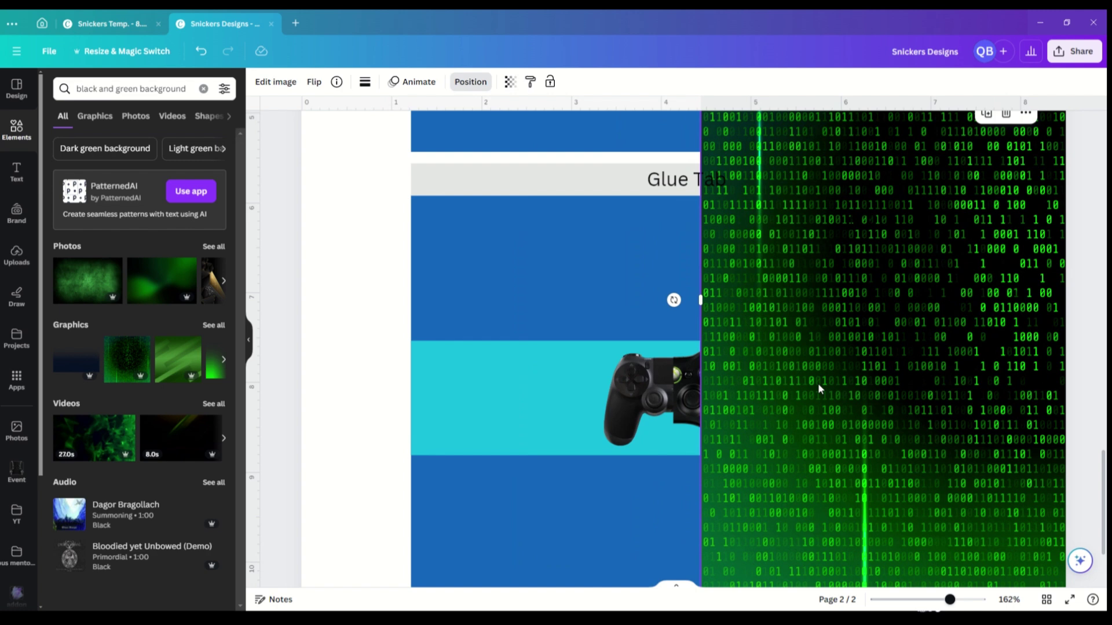
click(78, 285)
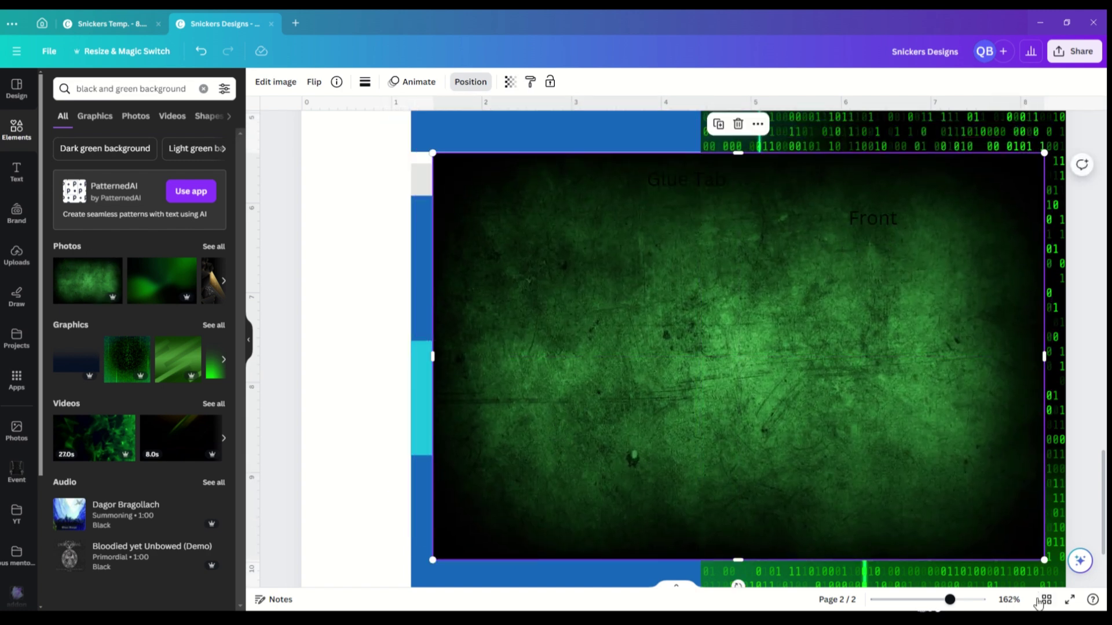
mouse_move(948, 604)
mouse_down()
mouse_move(920, 600)
mouse_move(930, 600)
mouse_up()
scroll(976, 436, down, 1)
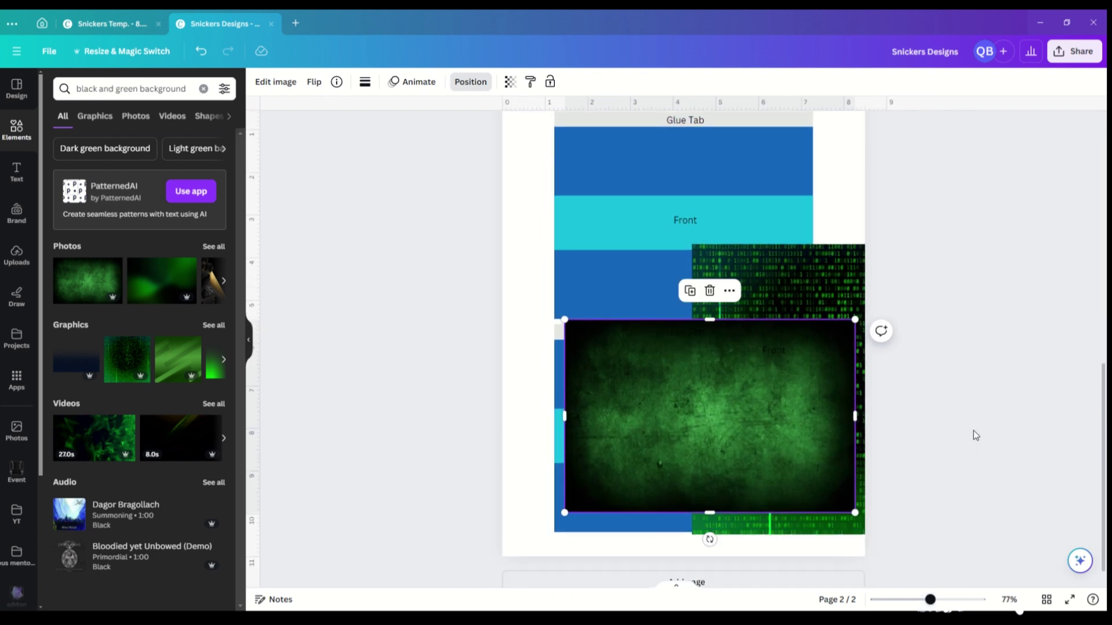
drag(776, 452, 931, 344)
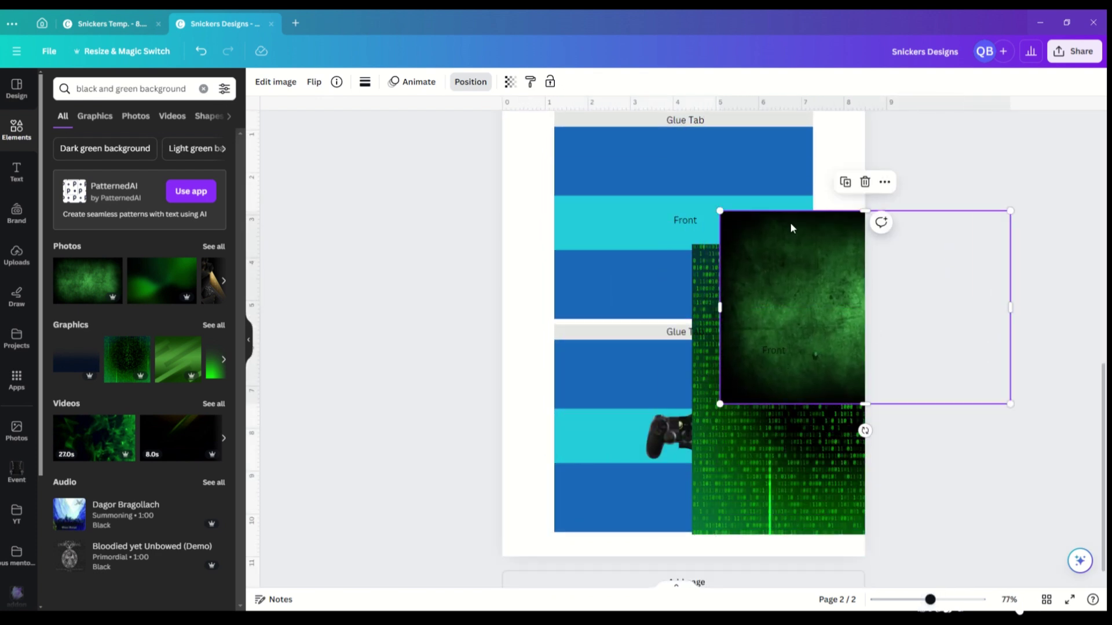
Search for black and blue backgrounds and add a dark blue textured photo.
click(137, 90)
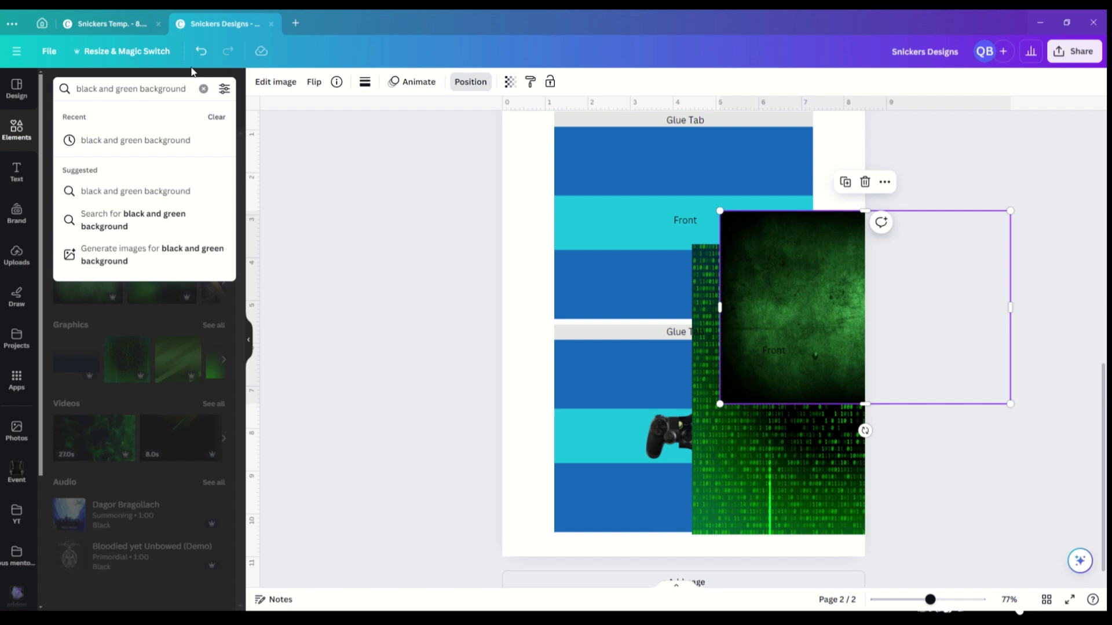
key(BackSpace)
key(BackSpace)
key(BackSpace)
key(BackSpace)
key(BackSpace)
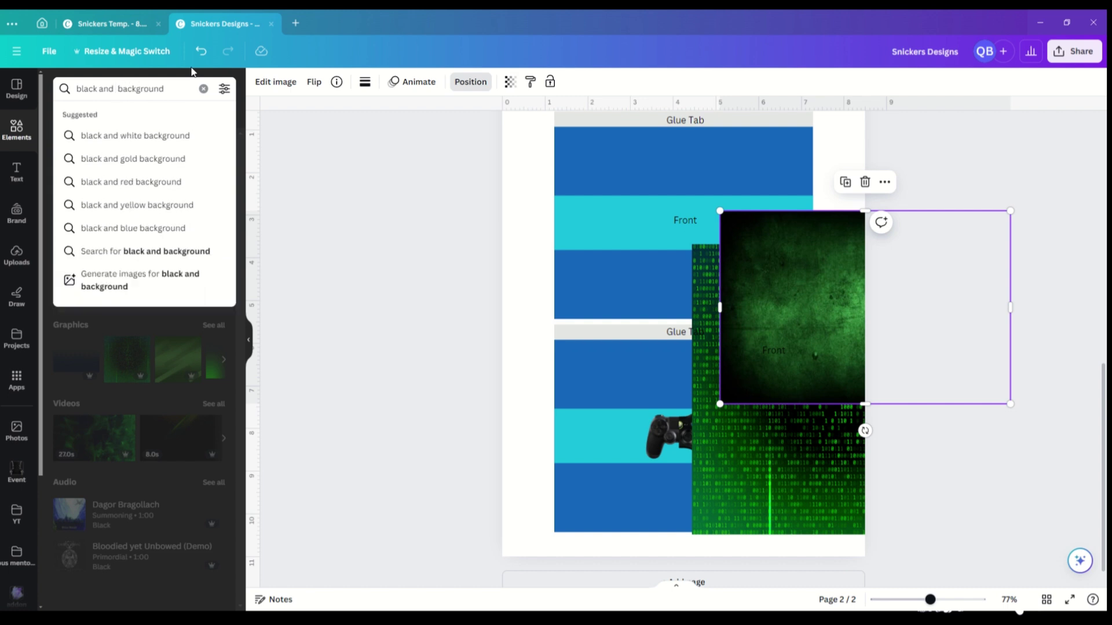
text(blue)
key(Return)
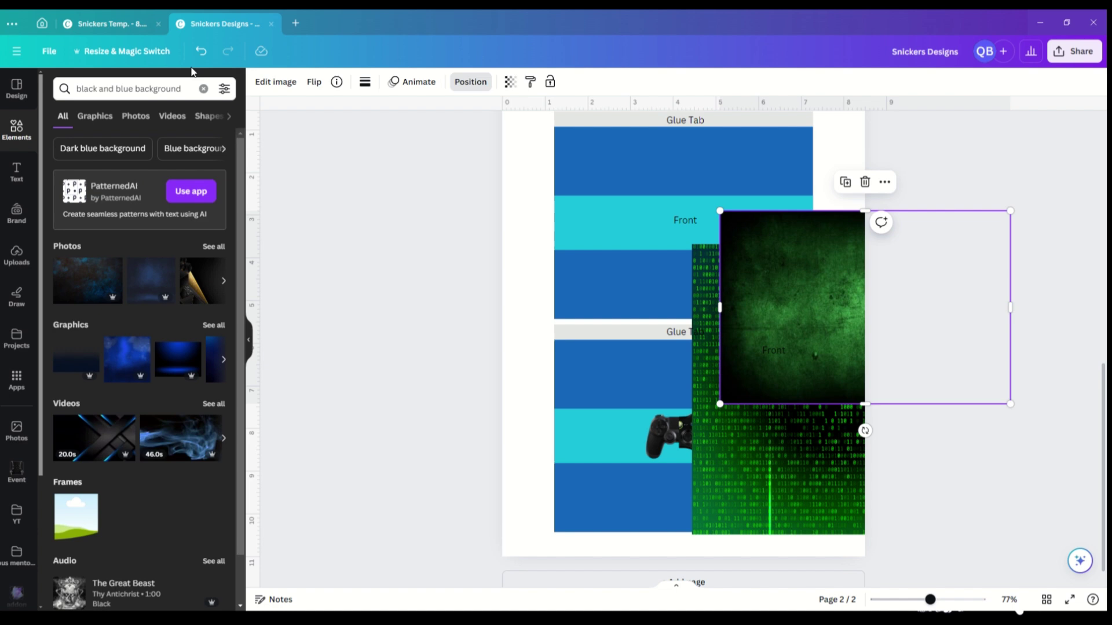
click(214, 246)
scroll(178, 301, down, 5)
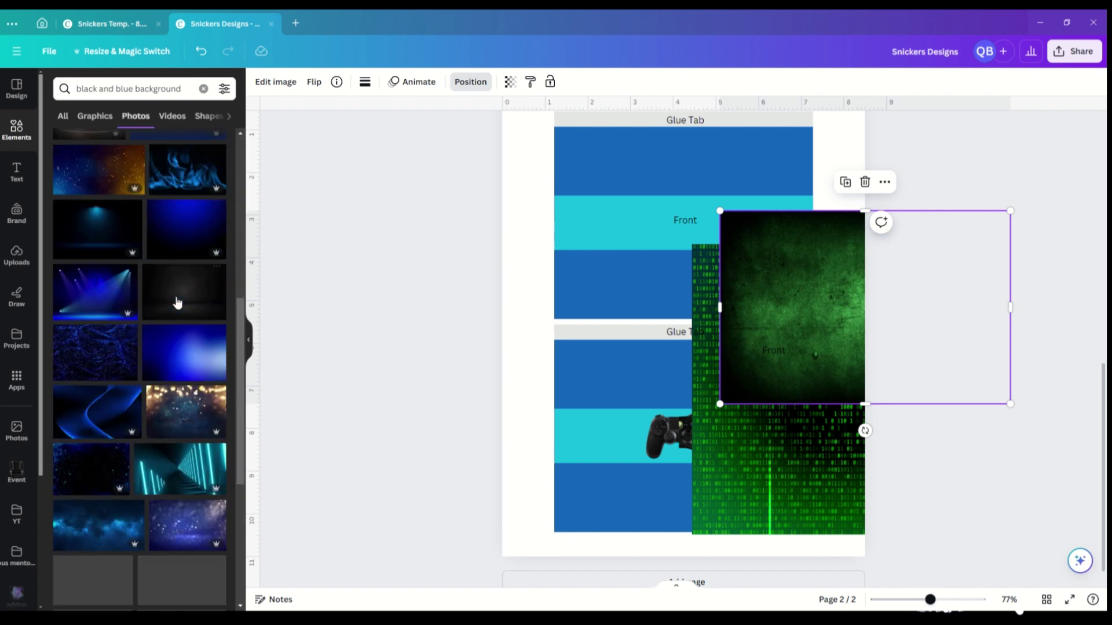
click(163, 463)
scroll(182, 447, down, 5)
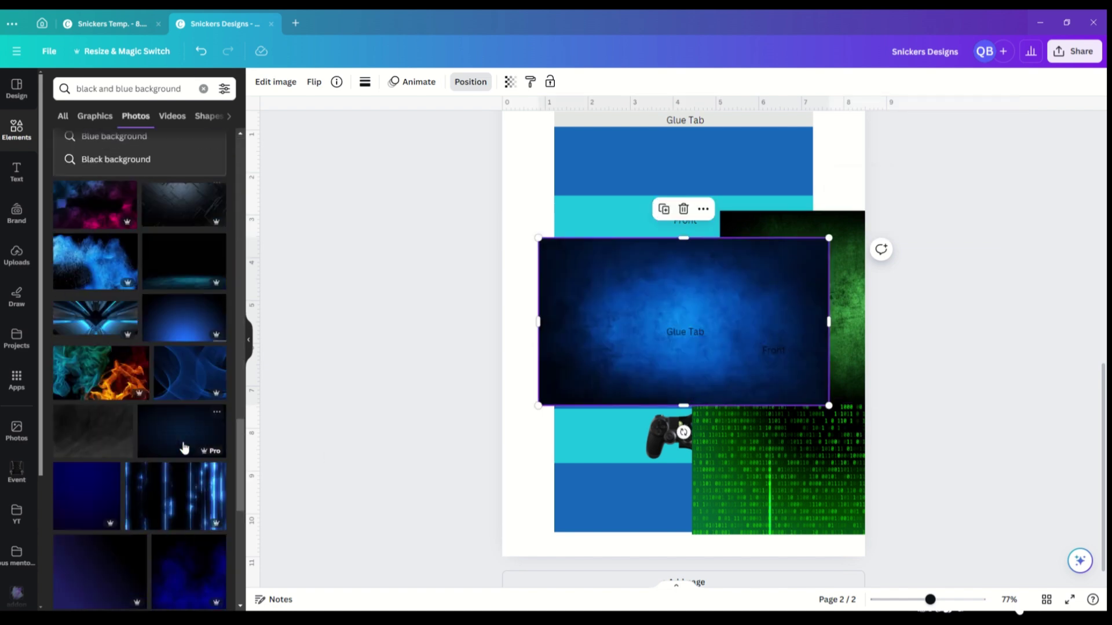
Add a blue binary-matrix image found via See more like this on Matrix Background.
click(203, 88)
click(214, 151)
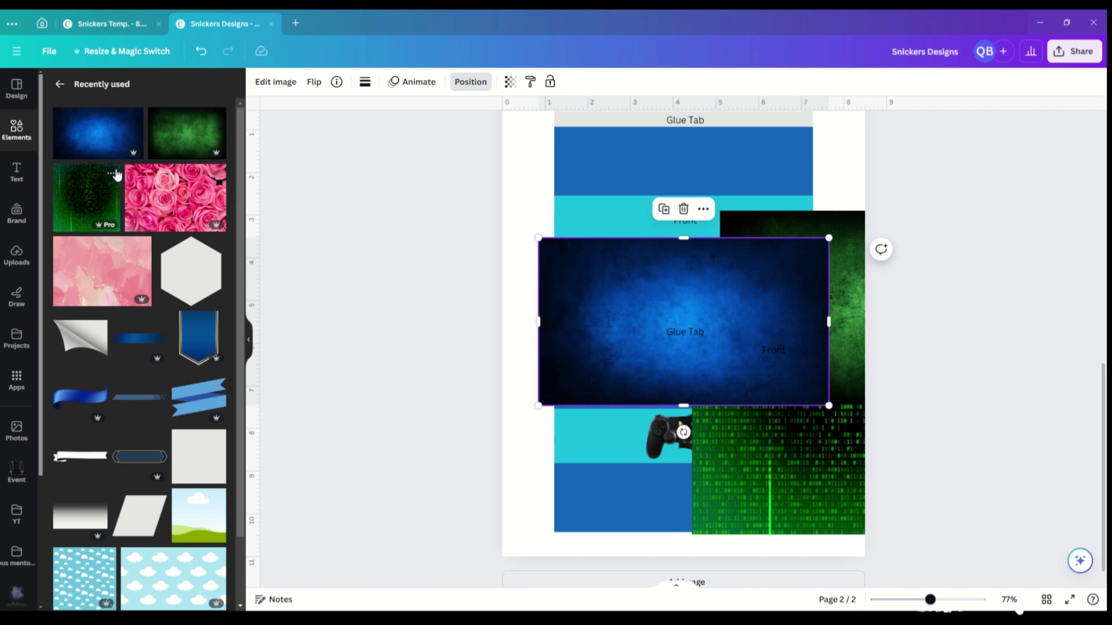
click(111, 173)
click(205, 394)
click(179, 279)
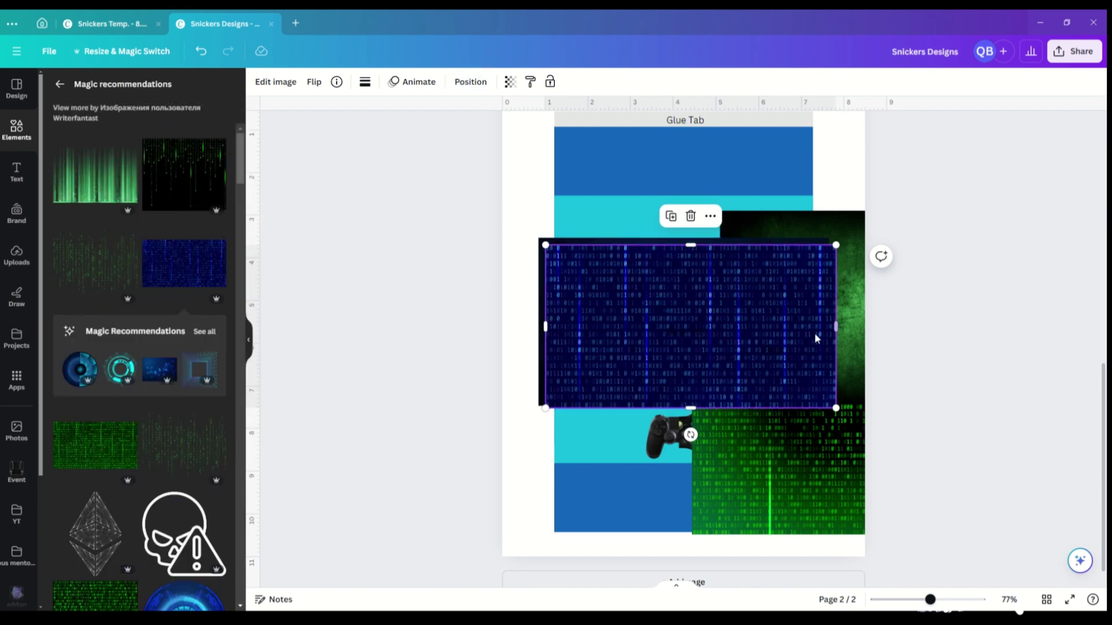
Lay the green grunge texture over the blue image's right half, crop it to the panel, and flip it horizontally.
drag(815, 339, 616, 494)
click(782, 514)
drag(637, 292, 628, 232)
drag(788, 260, 753, 195)
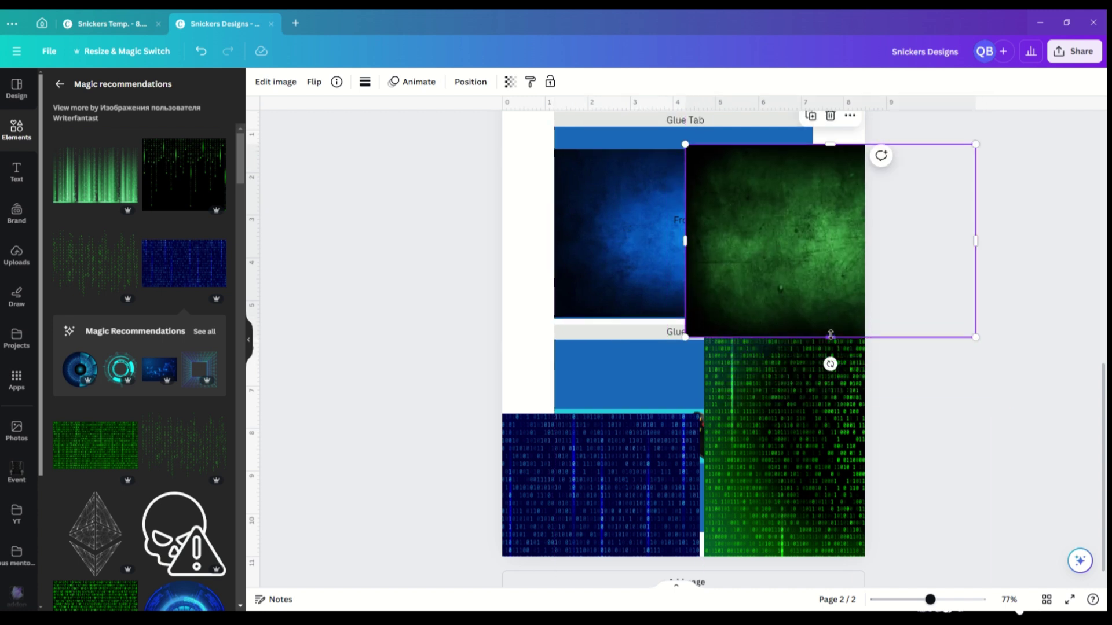
drag(830, 335, 831, 316)
drag(976, 241, 814, 228)
drag(748, 145, 749, 150)
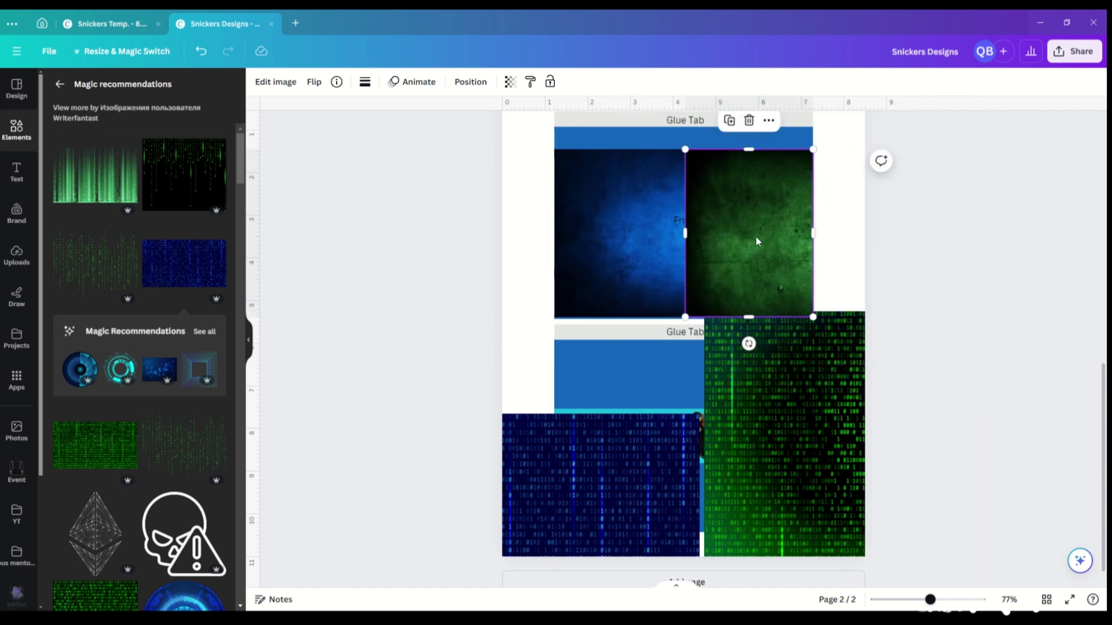
click(314, 82)
click(355, 114)
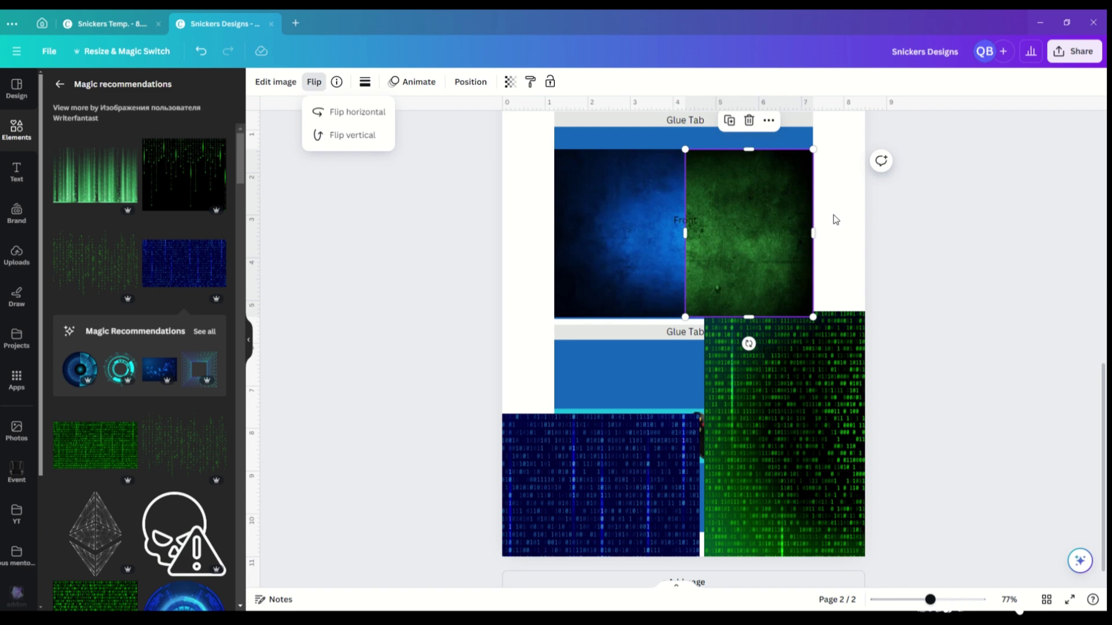
click(901, 250)
click(784, 213)
key(Escape)
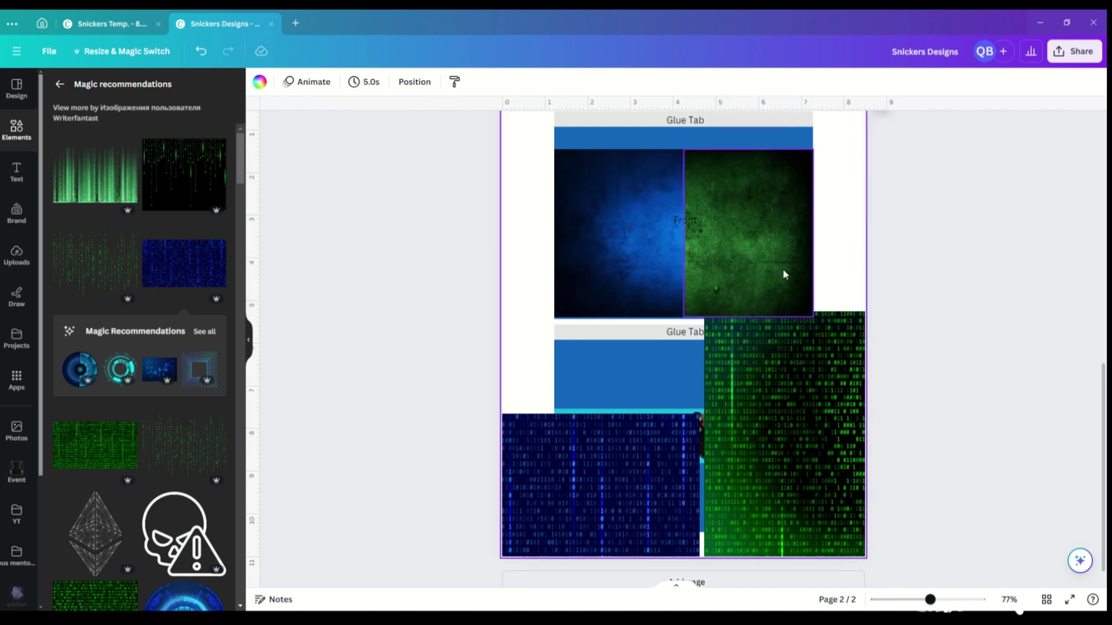
Position the blue and green binary images side by side below the top panel.
drag(616, 468, 617, 372)
drag(776, 428, 792, 339)
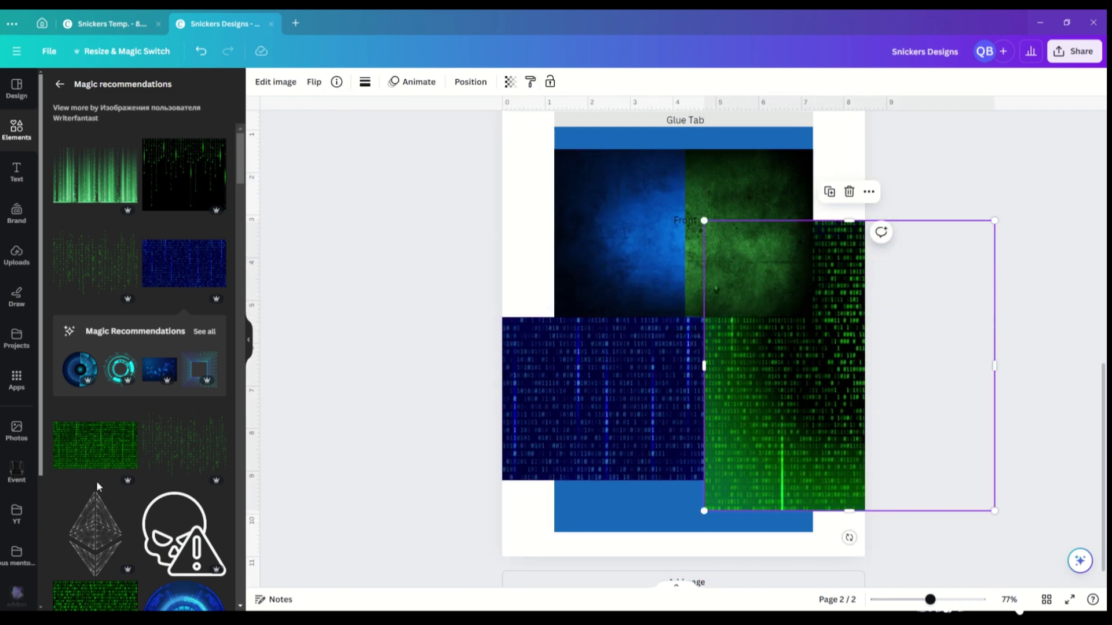
click(96, 463)
drag(646, 330, 809, 407)
drag(993, 399, 861, 398)
click(470, 82)
shift+click(181, 341)
drag(760, 417, 721, 458)
Align and resize the blue and green binary images edge to edge within the panel.
click(551, 385)
drag(396, 449, 554, 451)
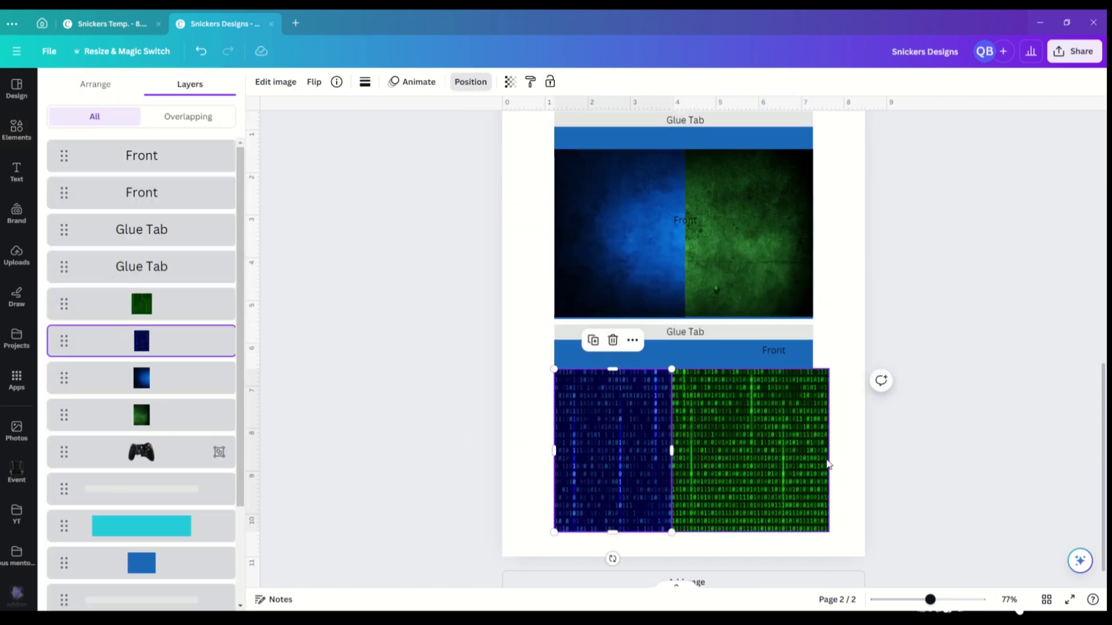
drag(723, 455, 736, 455)
drag(643, 446, 658, 442)
drag(568, 451, 554, 450)
click(794, 454)
drag(843, 451, 813, 450)
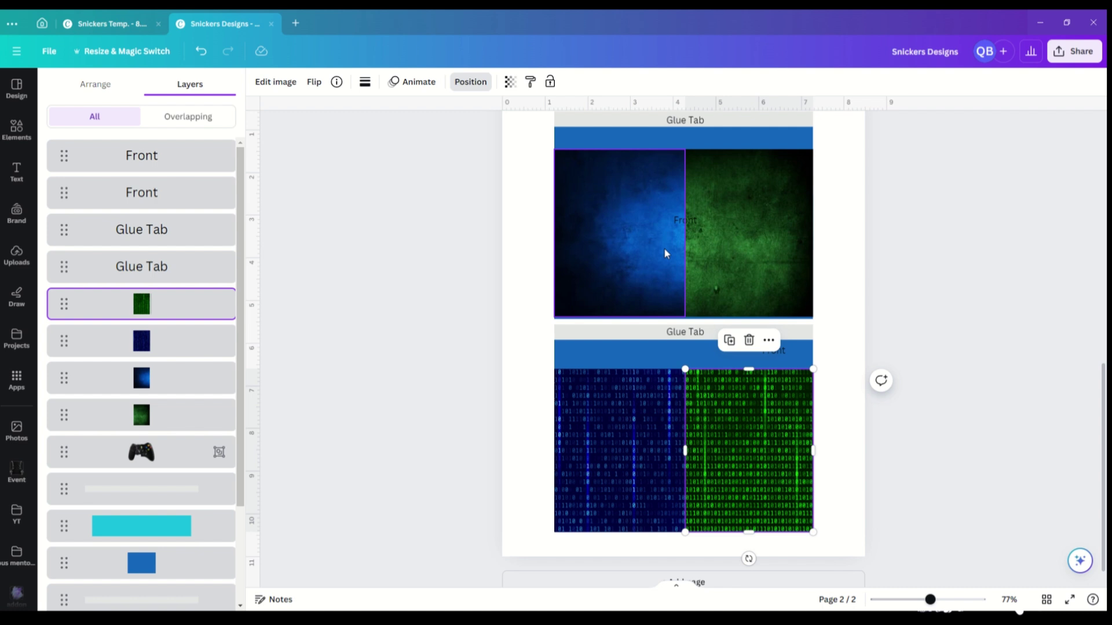
Group the grunge pair and the binary pair, and move both groups beneath the cyan band's layer.
click(141, 378)
shift+click(723, 266)
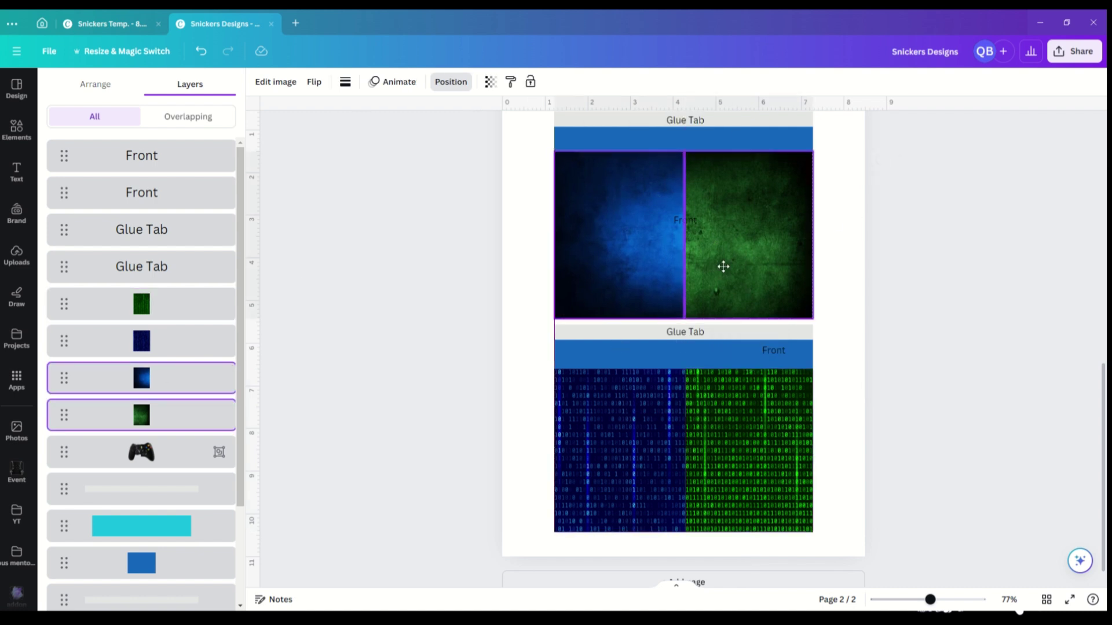
scroll(896, 229, up, 1)
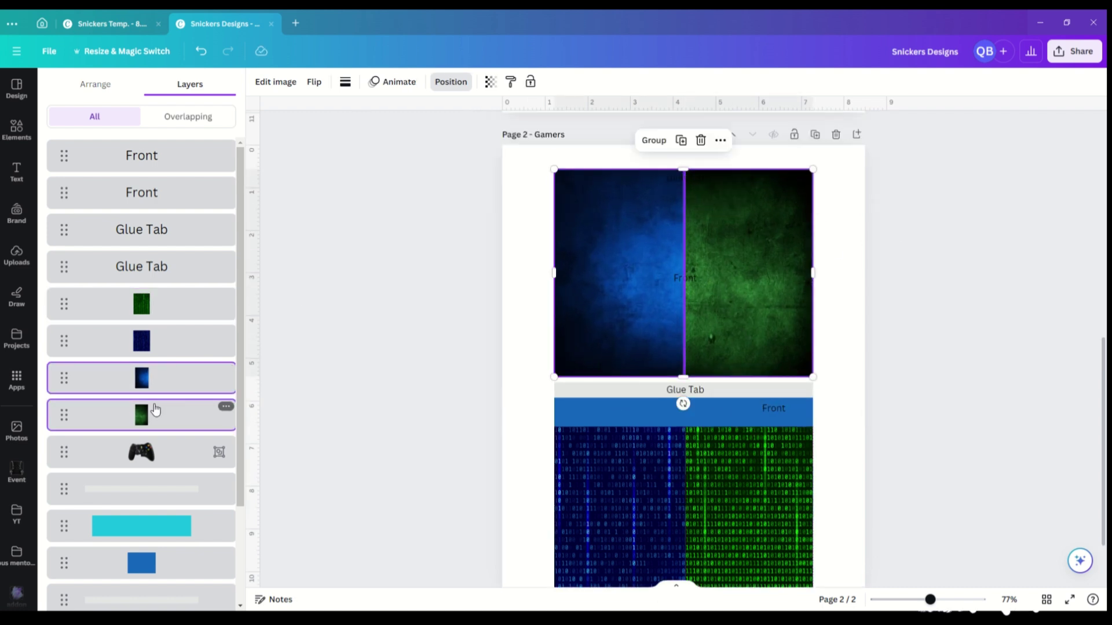
key(ctrl+g)
drag(148, 380, 148, 489)
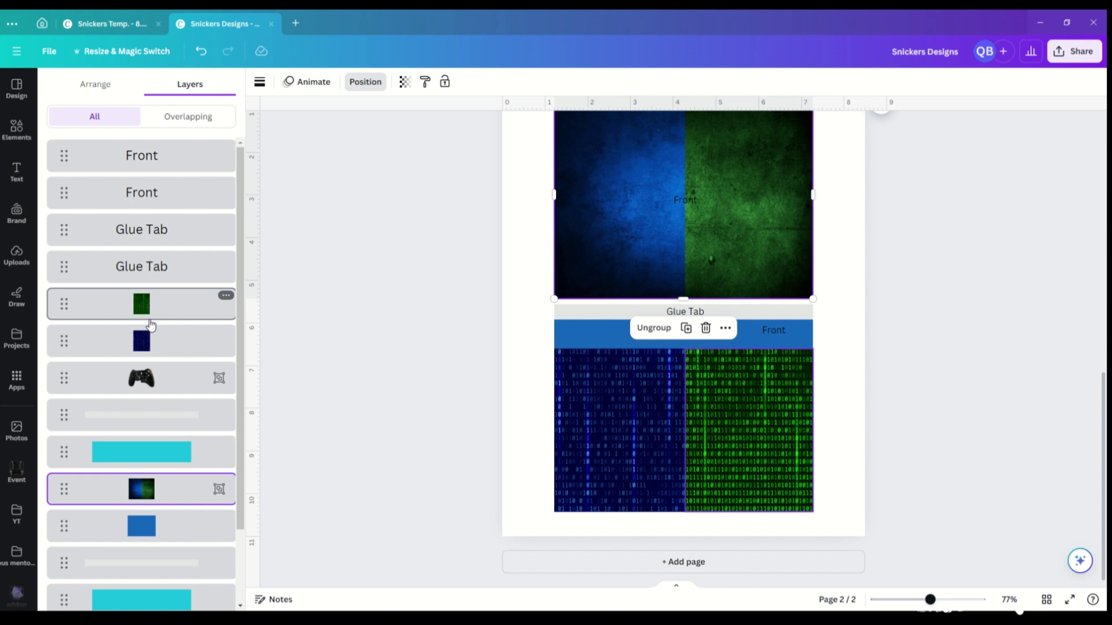
click(142, 304)
shift+click(141, 341)
key(ctrl+g)
drag(149, 305, 150, 412)
scroll(931, 353, up, 1)
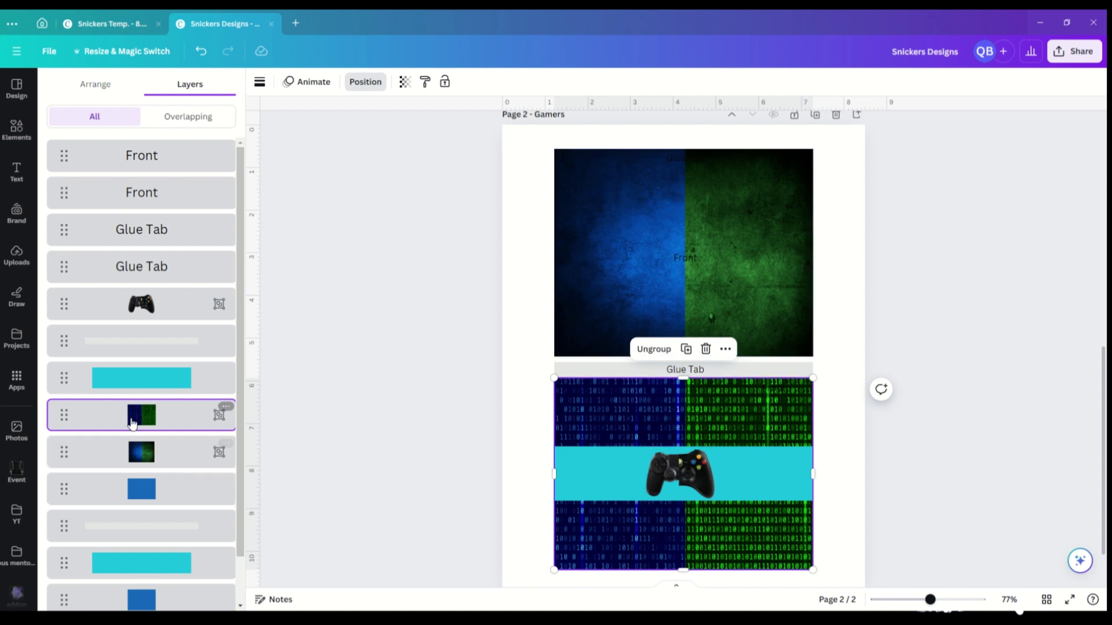
drag(149, 455, 154, 530)
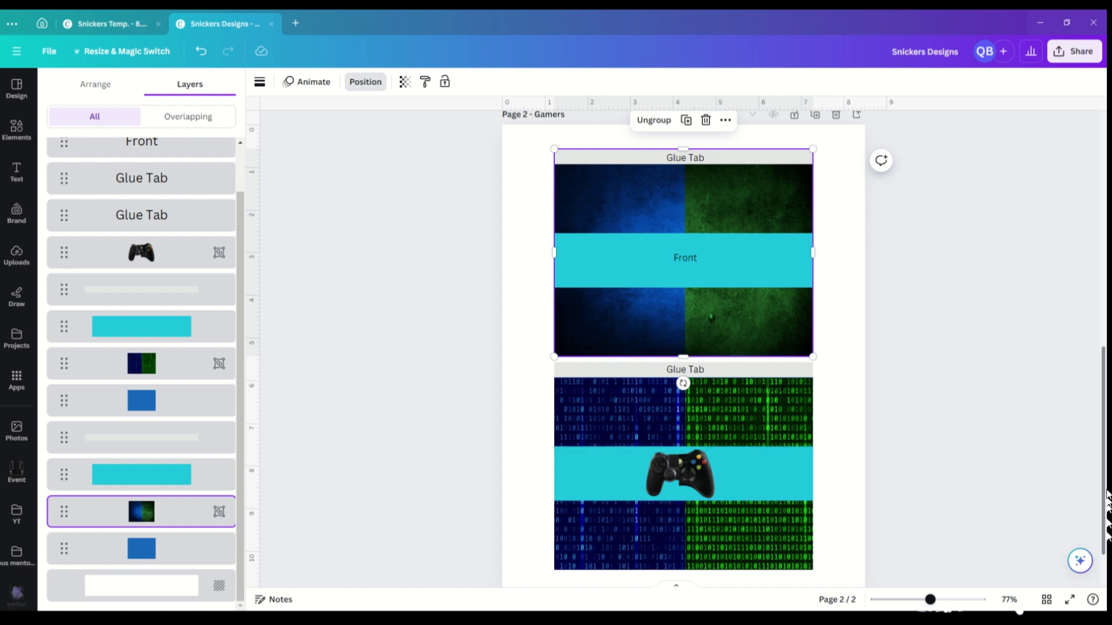
scroll(811, 550, down, 1)
Zoom to 118%, ungroup the binary images, and stretch the green one up to the Glue Tab.
drag(929, 600, 941, 600)
scroll(910, 369, down, 2)
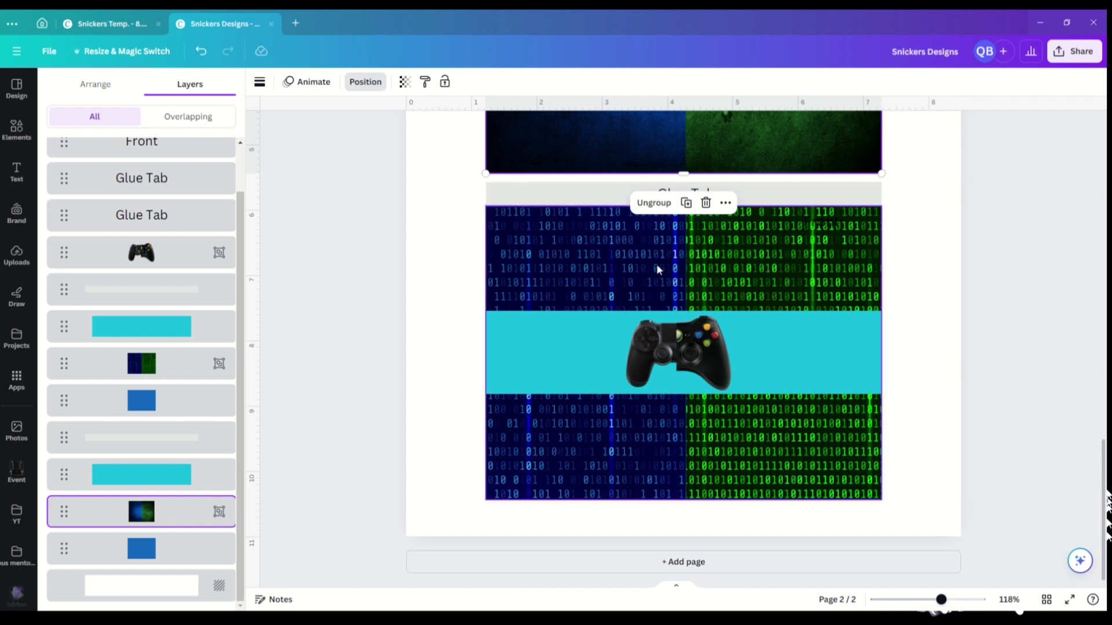
click(673, 266)
key(ctrl+shift+g)
click(751, 256)
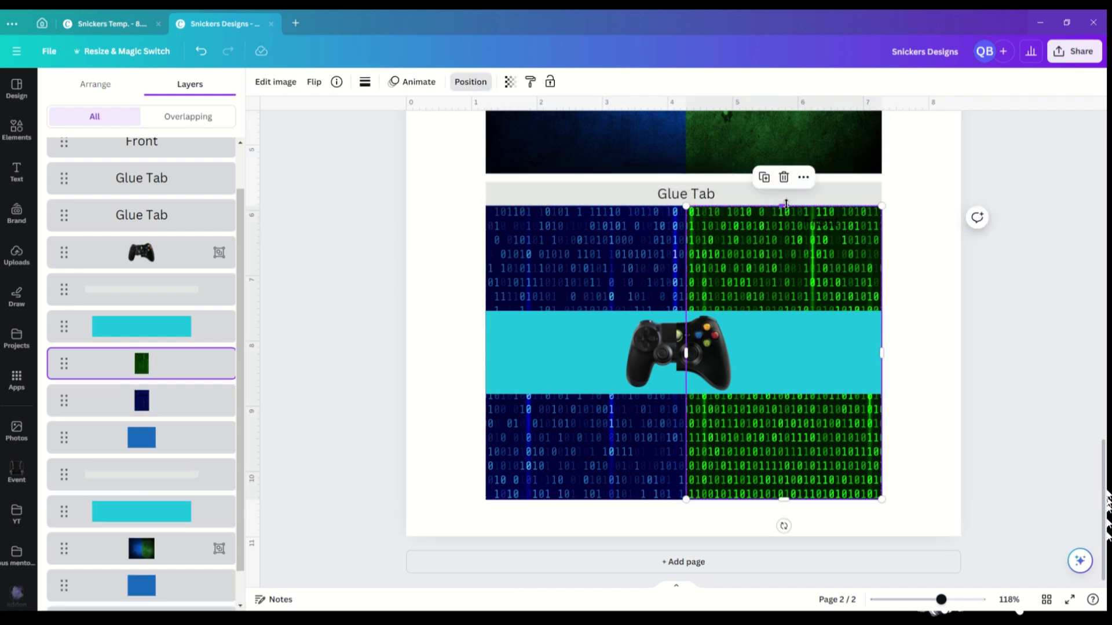
click(657, 294)
drag(585, 207, 590, 183)
Delete the lower Glue Tab label and its light bar.
click(141, 290)
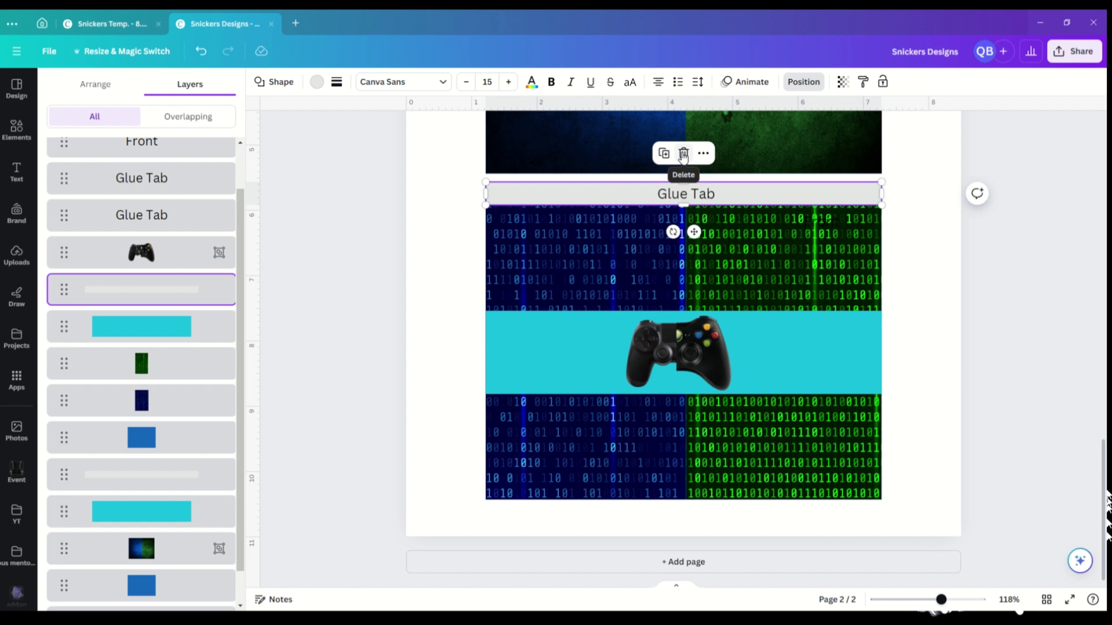
key(Delete)
click(142, 177)
key(Delete)
click(17, 131)
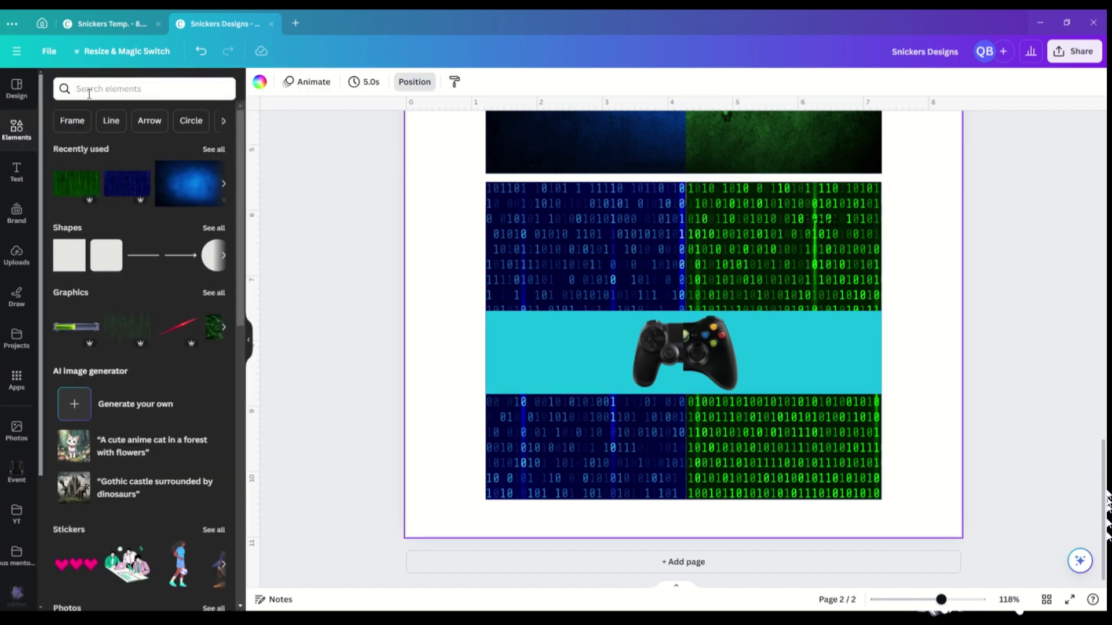
Search Elements for 'blue star' and add a blue glowing star and a blue cloud from similar graphics.
click(89, 91)
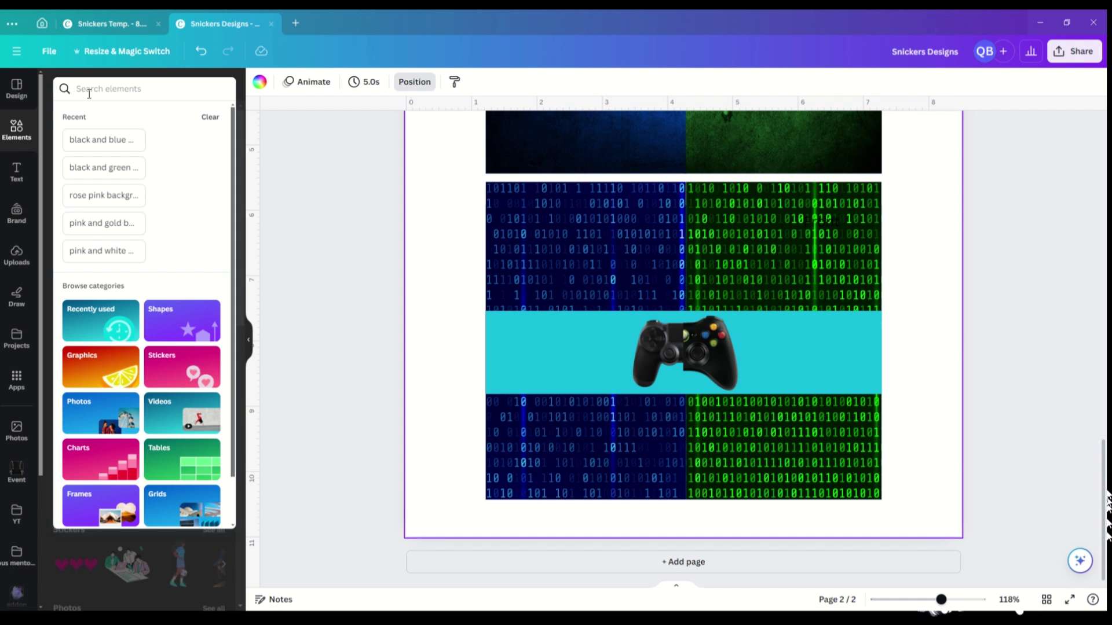
text(blue)
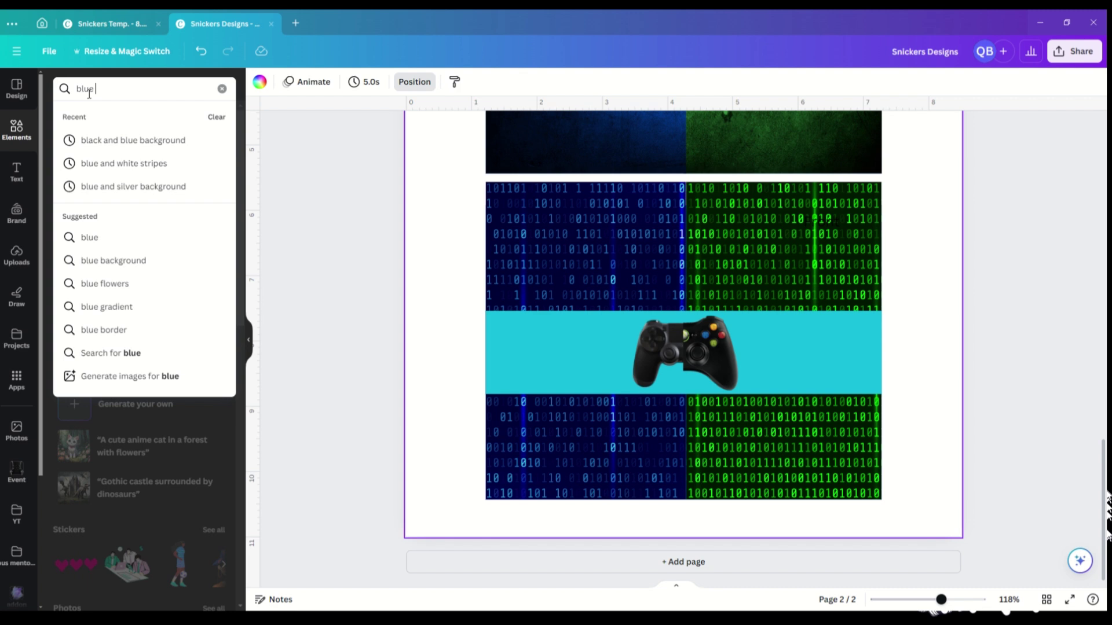
text( star)
key(Return)
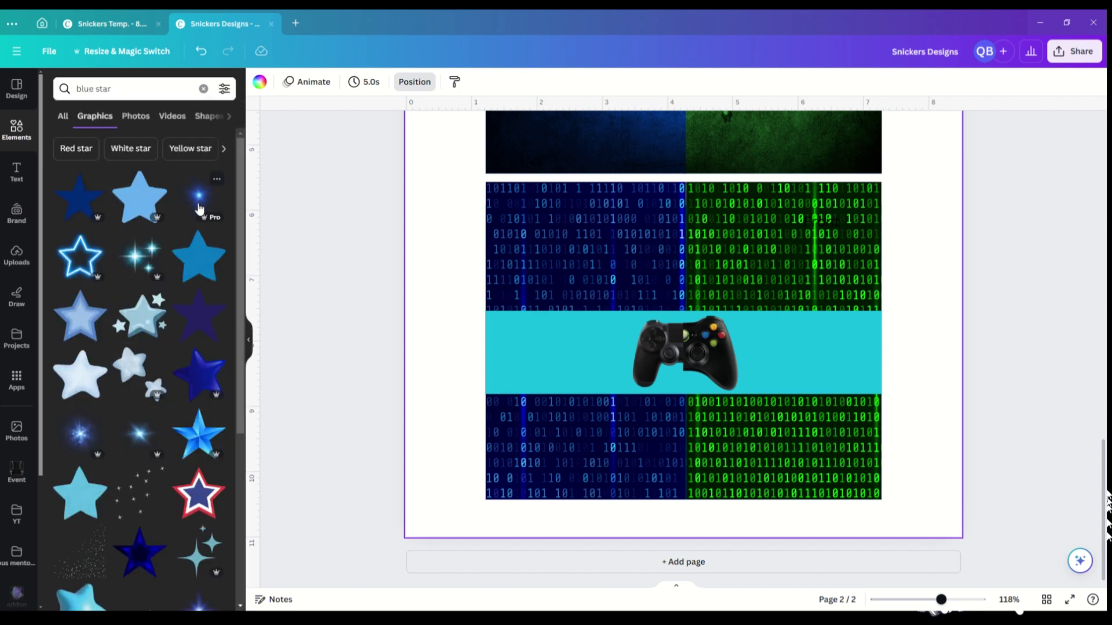
click(217, 178)
click(268, 312)
scroll(162, 359, down, 5)
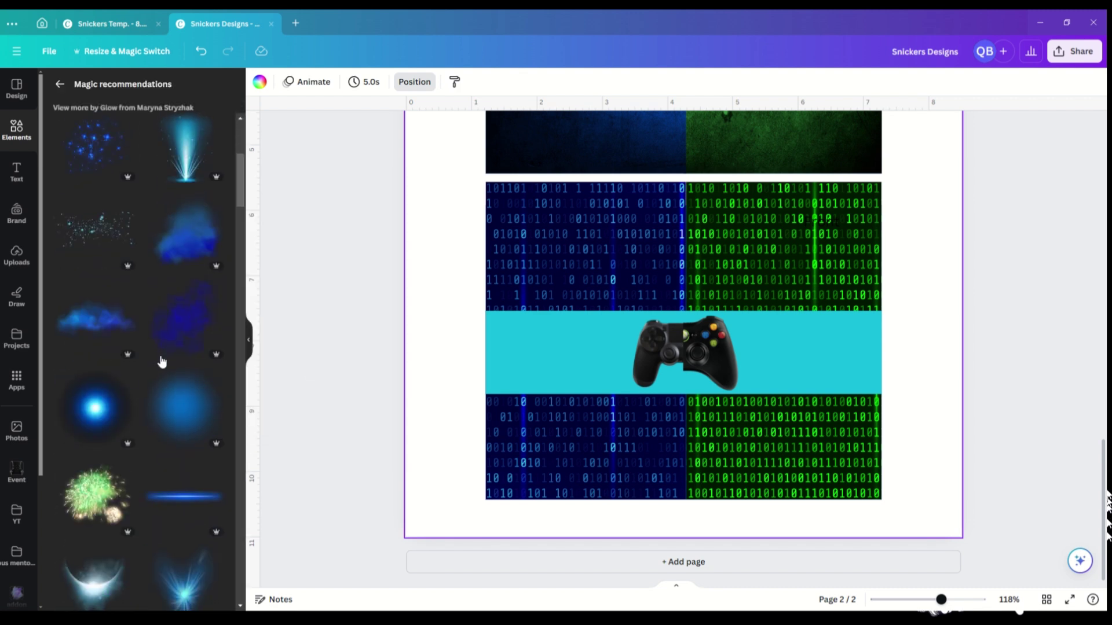
click(102, 245)
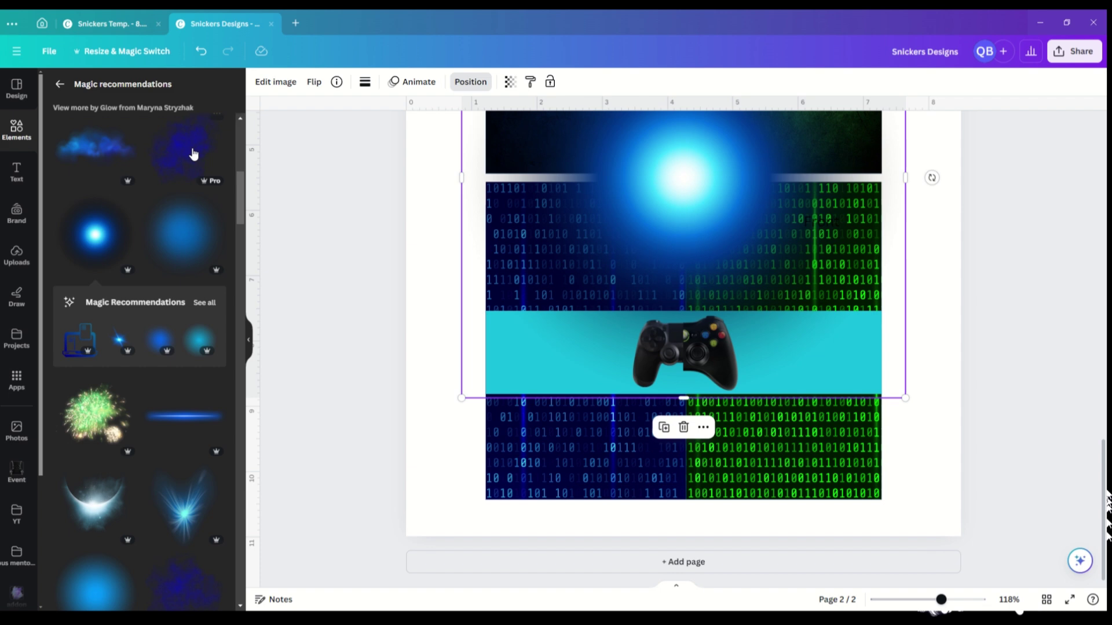
scroll(156, 422, down, 4)
scroll(179, 330, up, 7)
click(179, 330)
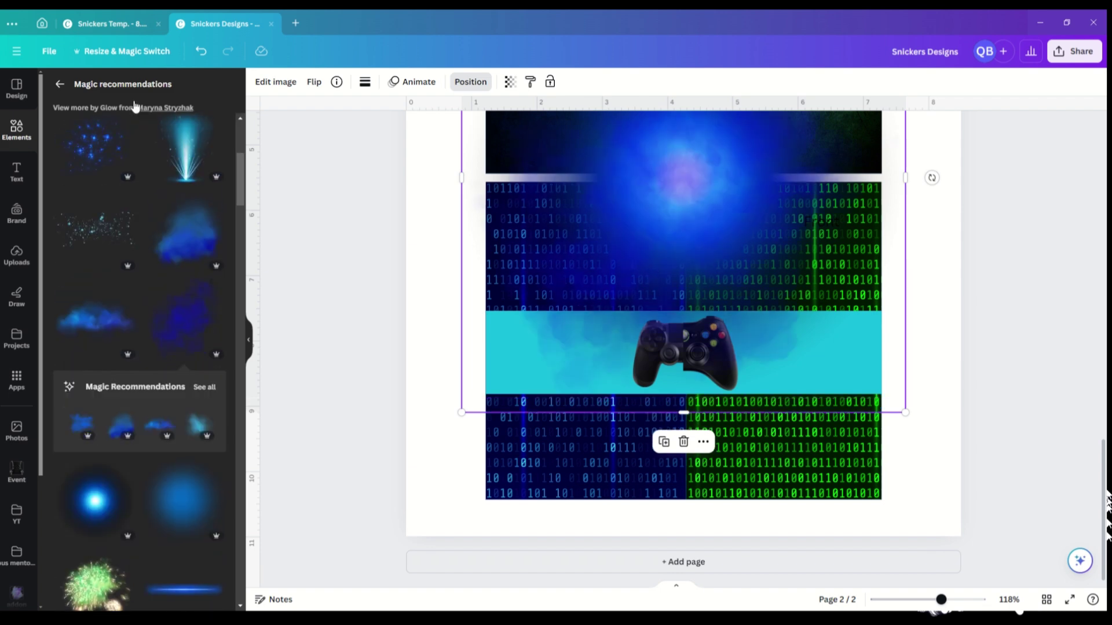
Search 'green star', add a green glow and a white glow, and move the glow over the Front label.
click(60, 84)
click(134, 89)
text(green star)
key(Return)
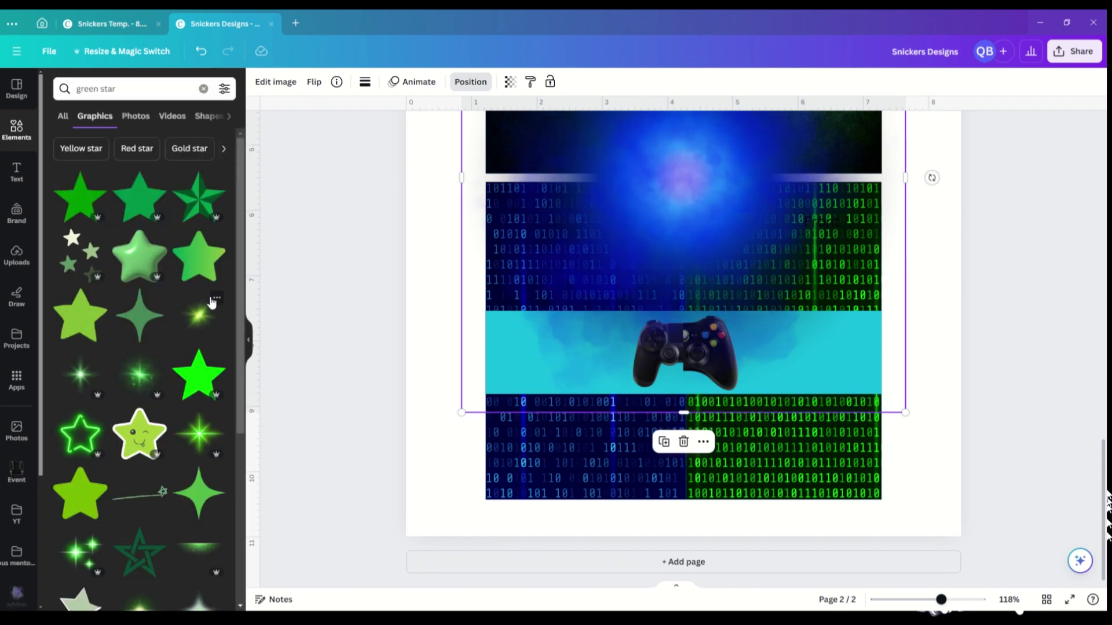
click(59, 85)
click(217, 410)
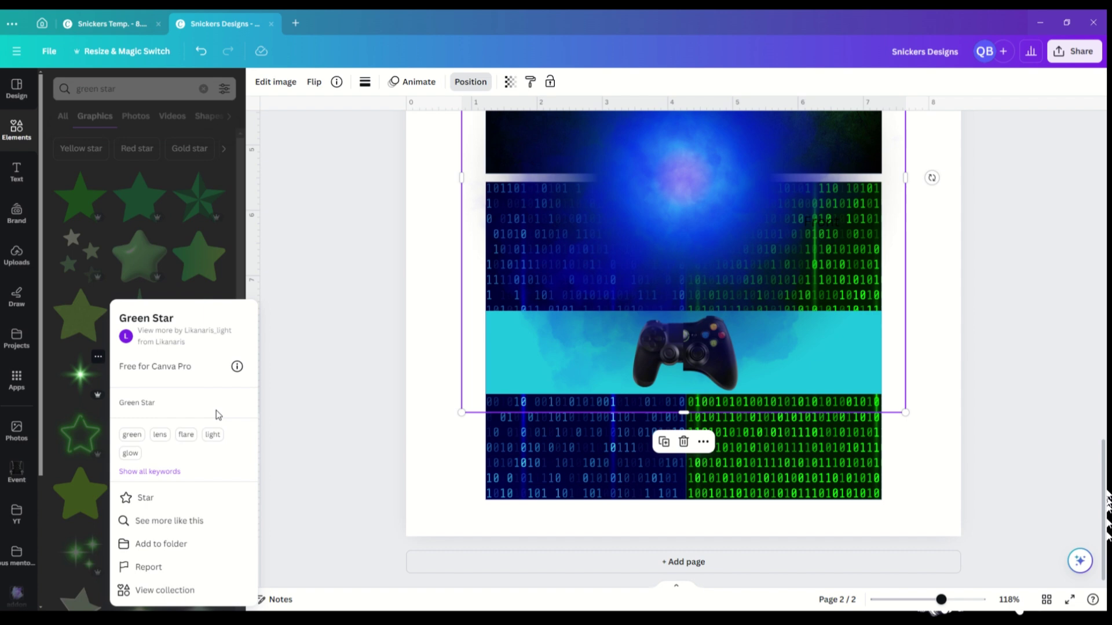
click(169, 519)
scroll(205, 521, down, 10)
scroll(205, 521, down, 6)
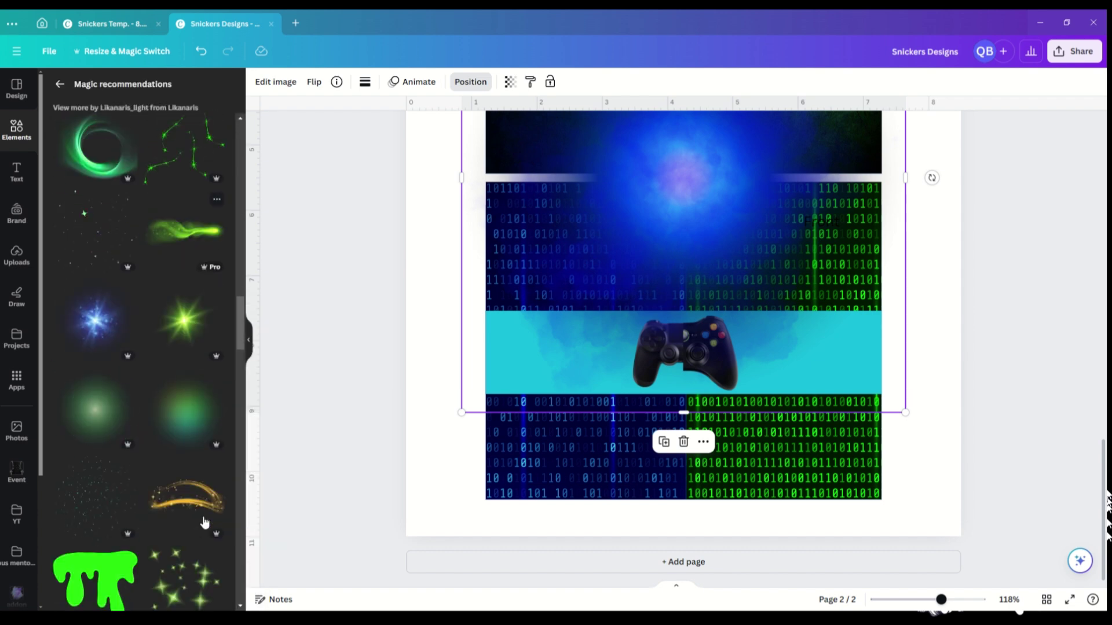
click(181, 240)
click(217, 300)
click(181, 254)
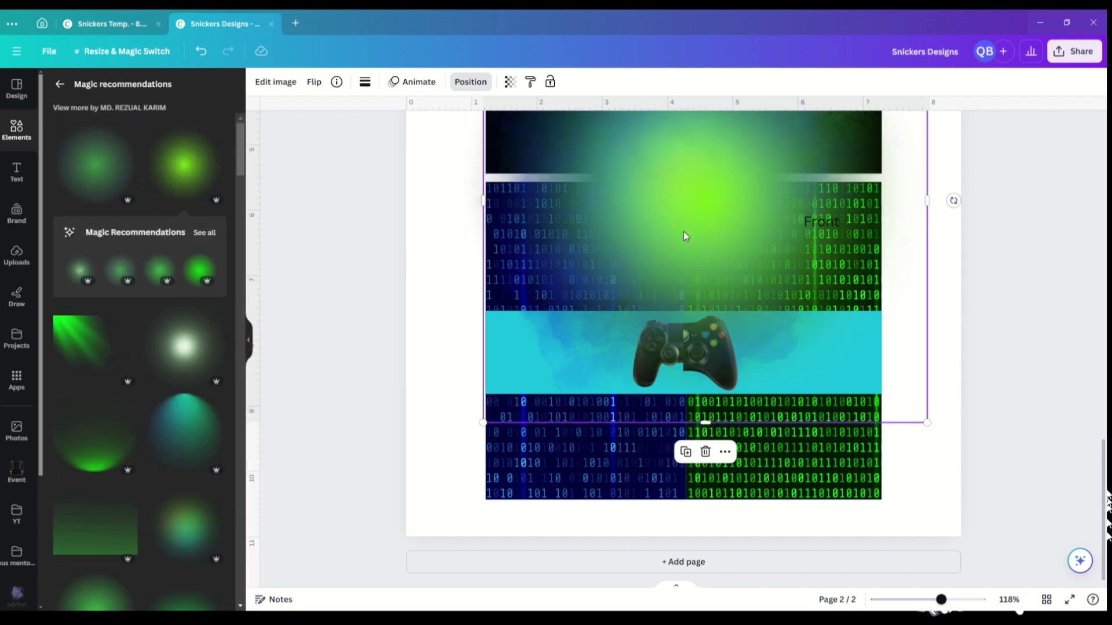
drag(685, 231, 722, 319)
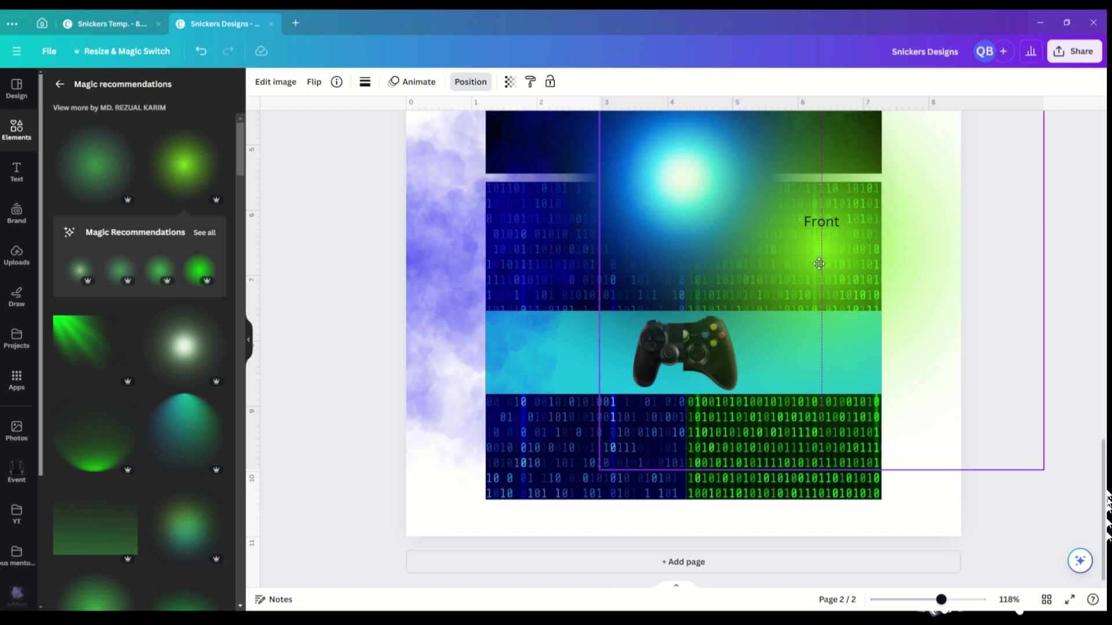
Move the blue glow onto the wrapper's left half.
scroll(144, 354, down, 5)
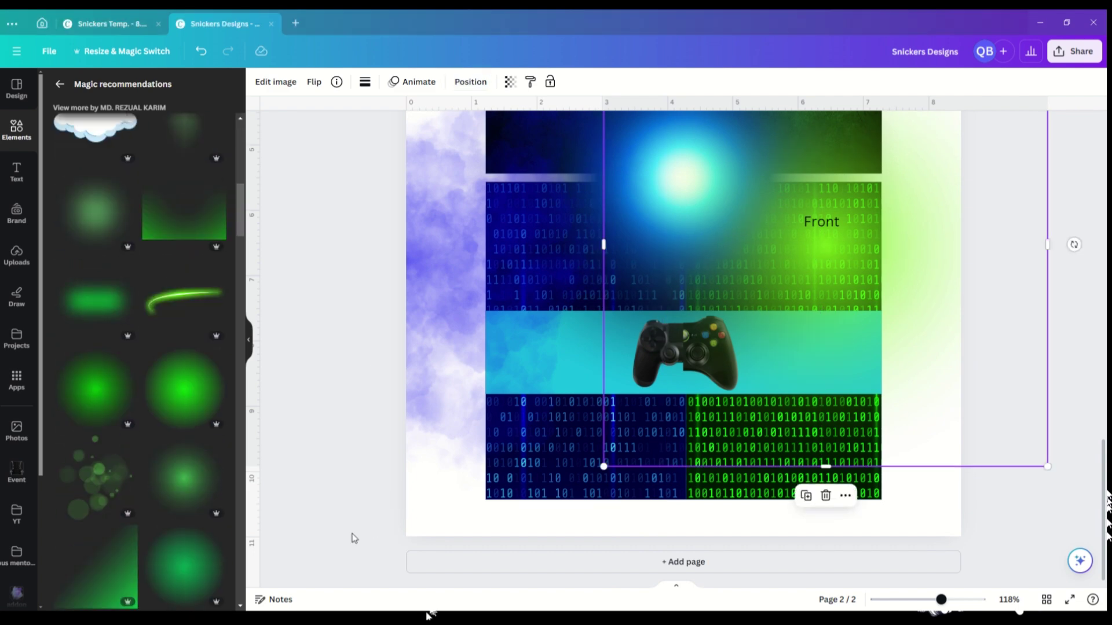
scroll(149, 399, down, 10)
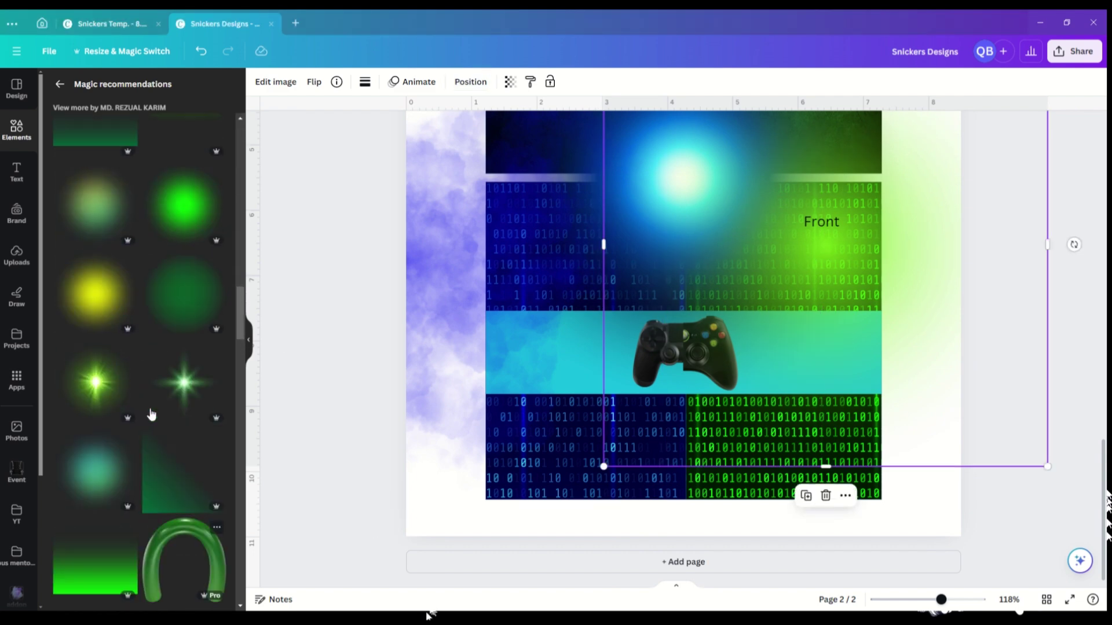
click(58, 83)
scroll(175, 286, down, 10)
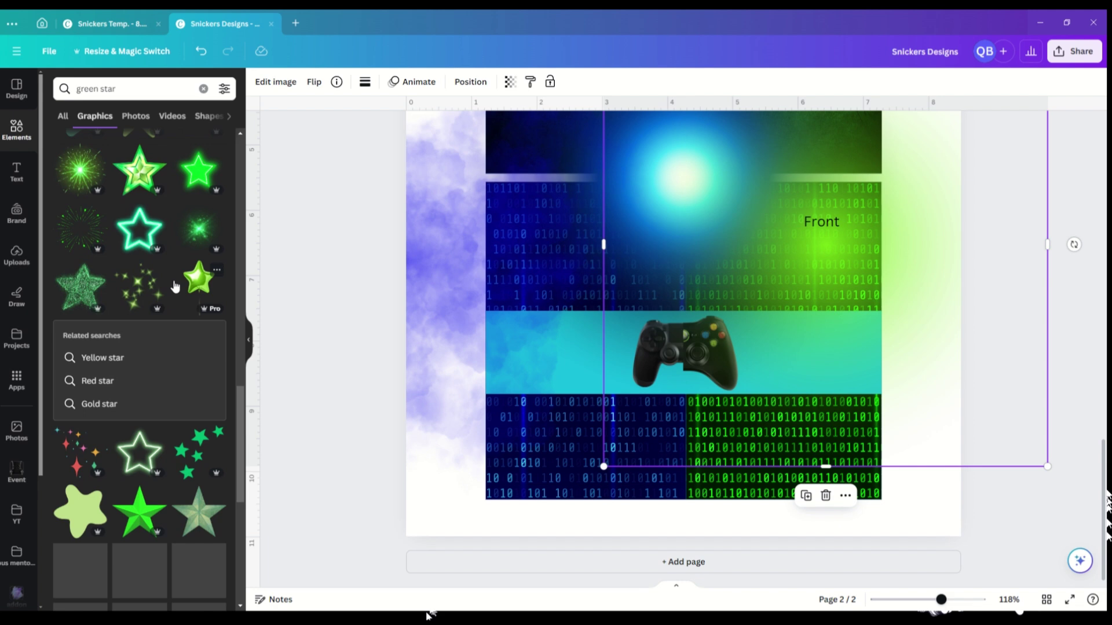
scroll(176, 286, down, 10)
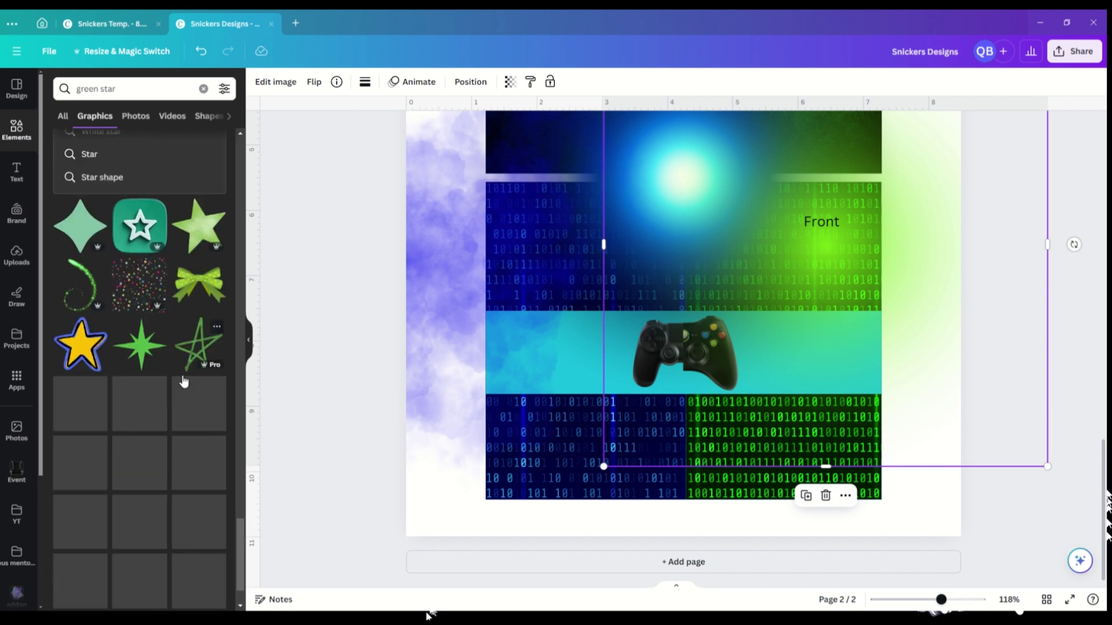
scroll(165, 496, down, 3)
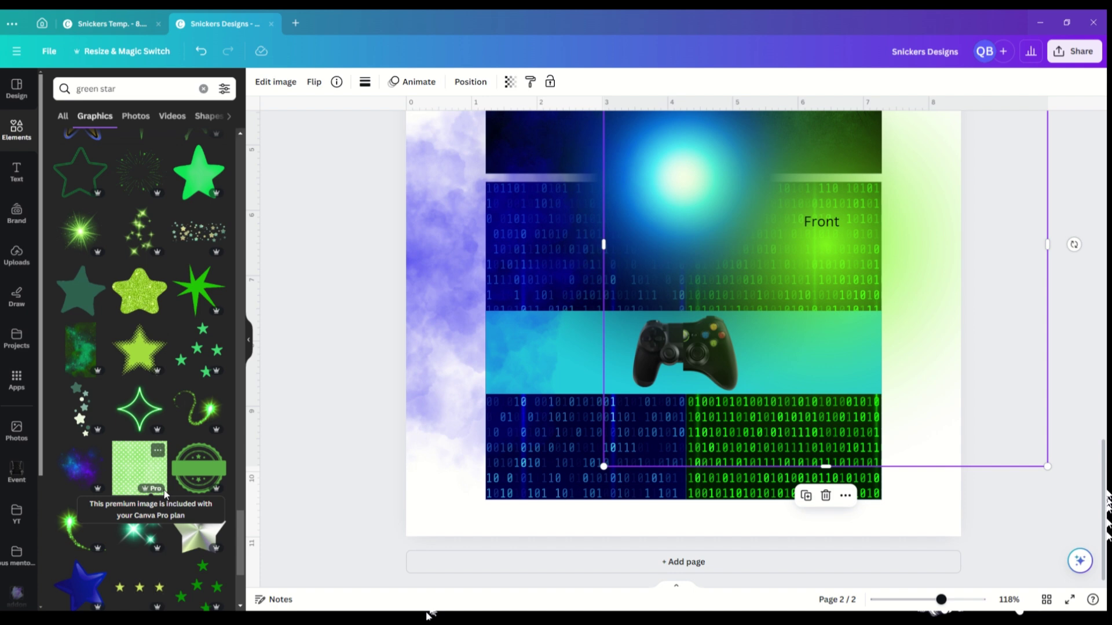
scroll(165, 496, down, 3)
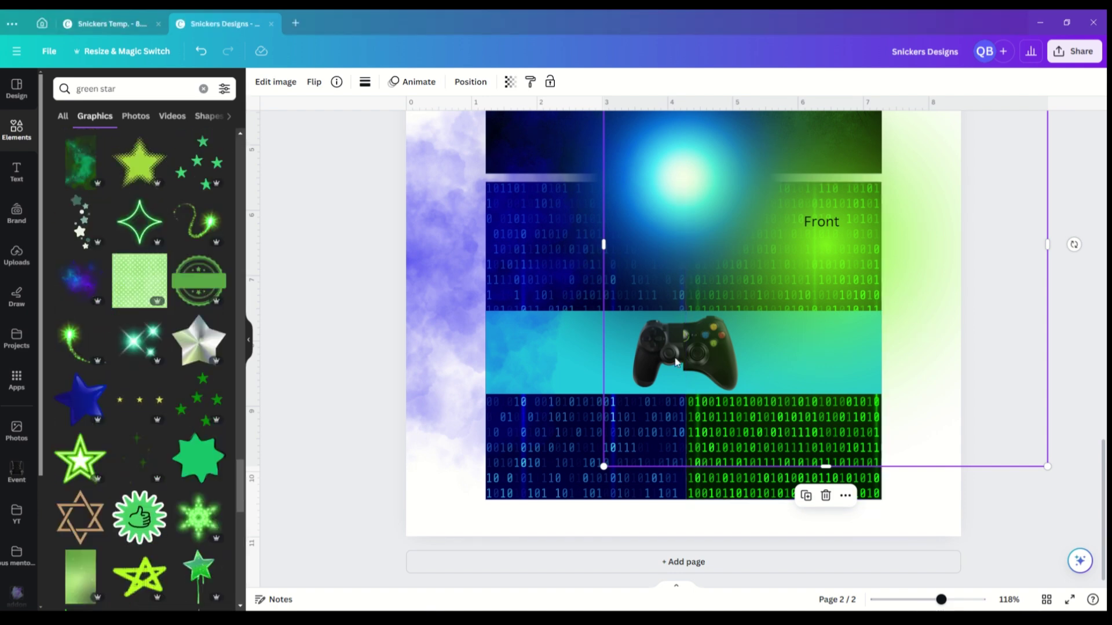
drag(675, 362, 767, 355)
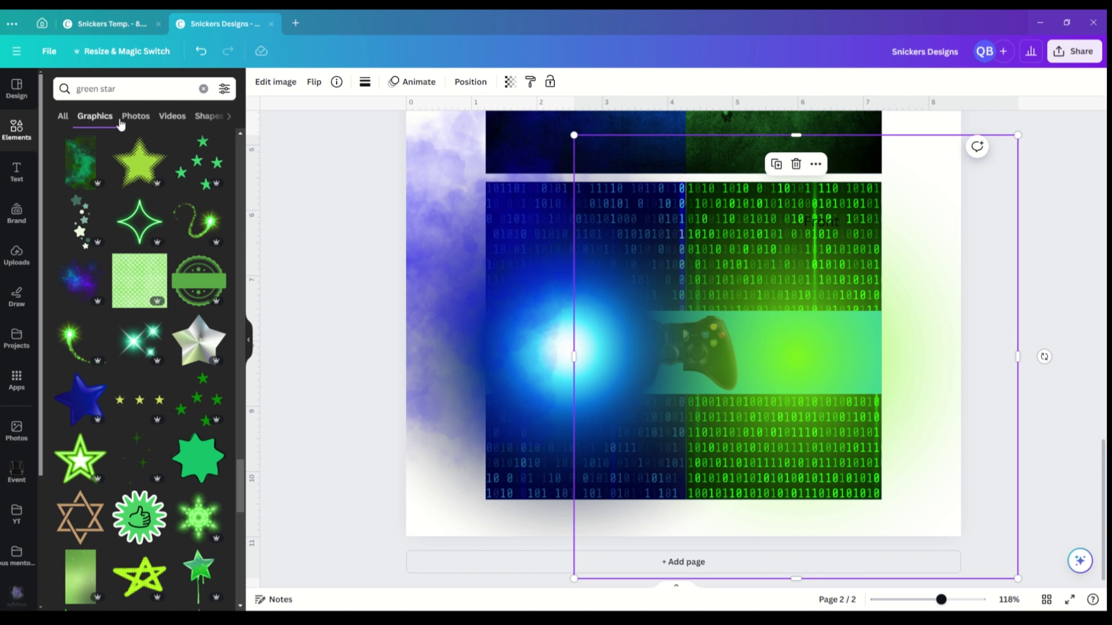
Search 'blue star' again and drag a second blue glow from similar graphics onto the canvas.
triple_click(133, 89)
text(blue star)
key(Return)
click(217, 179)
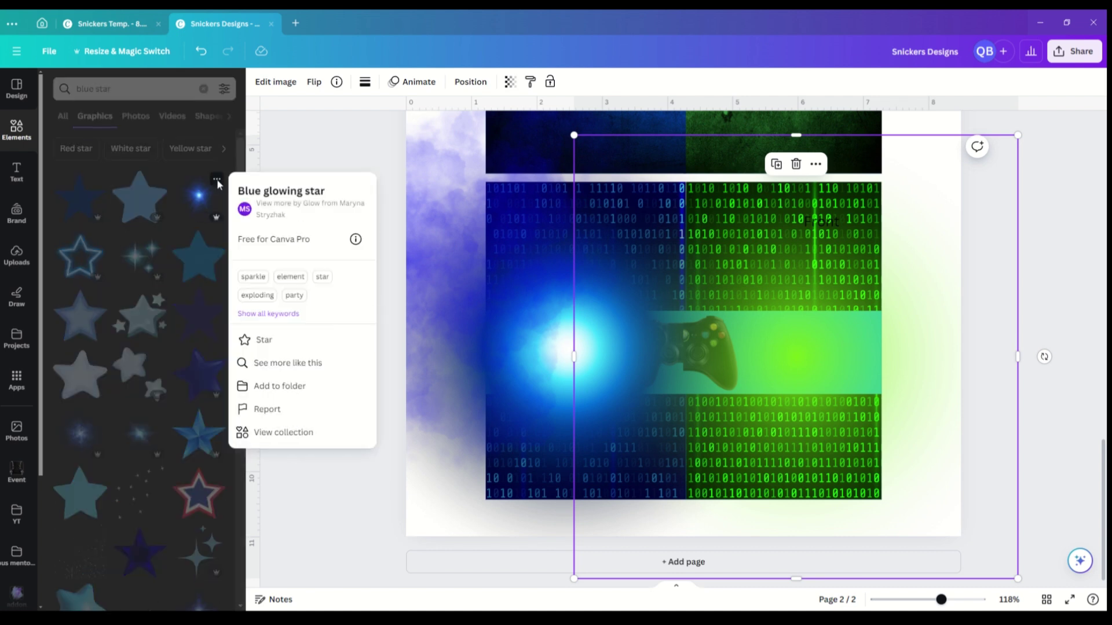
click(287, 363)
scroll(172, 311, down, 3)
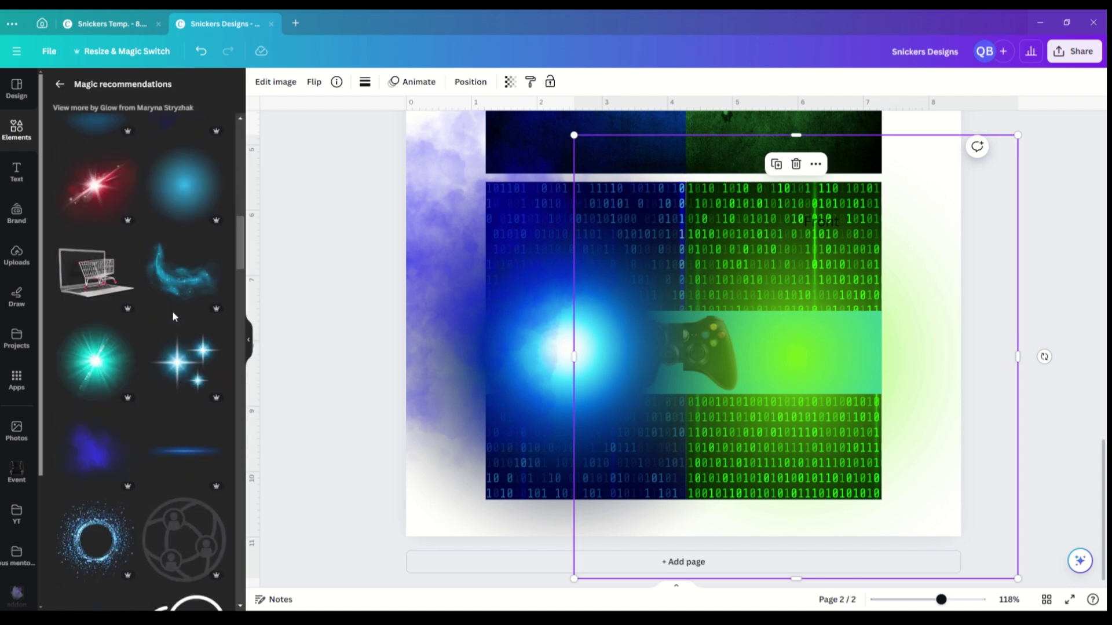
scroll(172, 317, down, 5)
drag(107, 390, 574, 359)
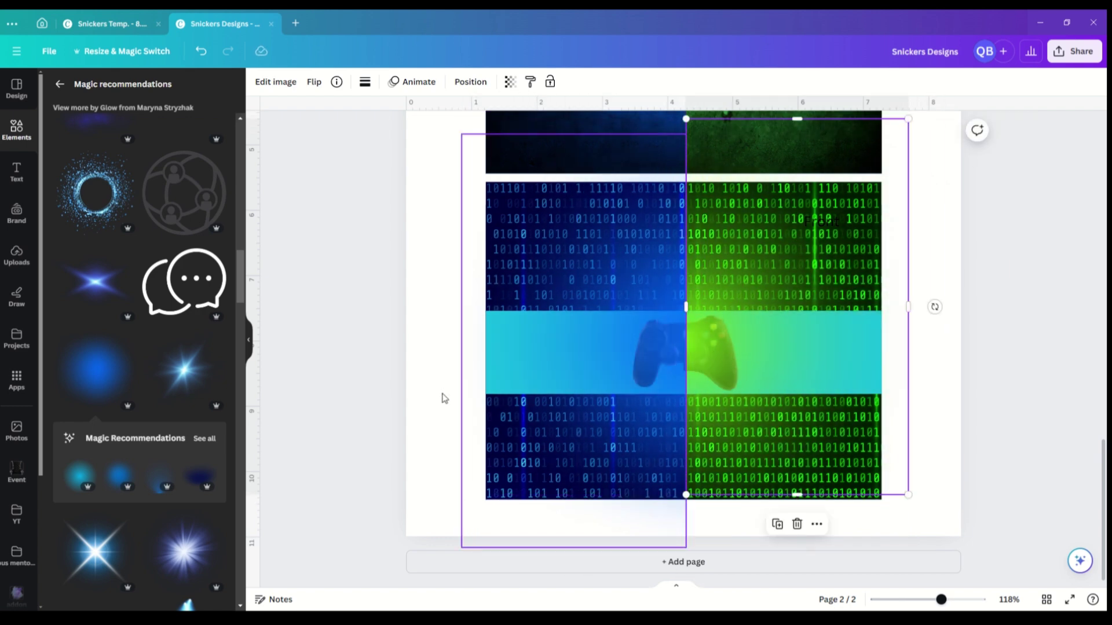
In Layers, group the two blue glows and move the group beneath the controller.
click(469, 81)
shift+click(173, 267)
click(655, 148)
drag(145, 269, 152, 309)
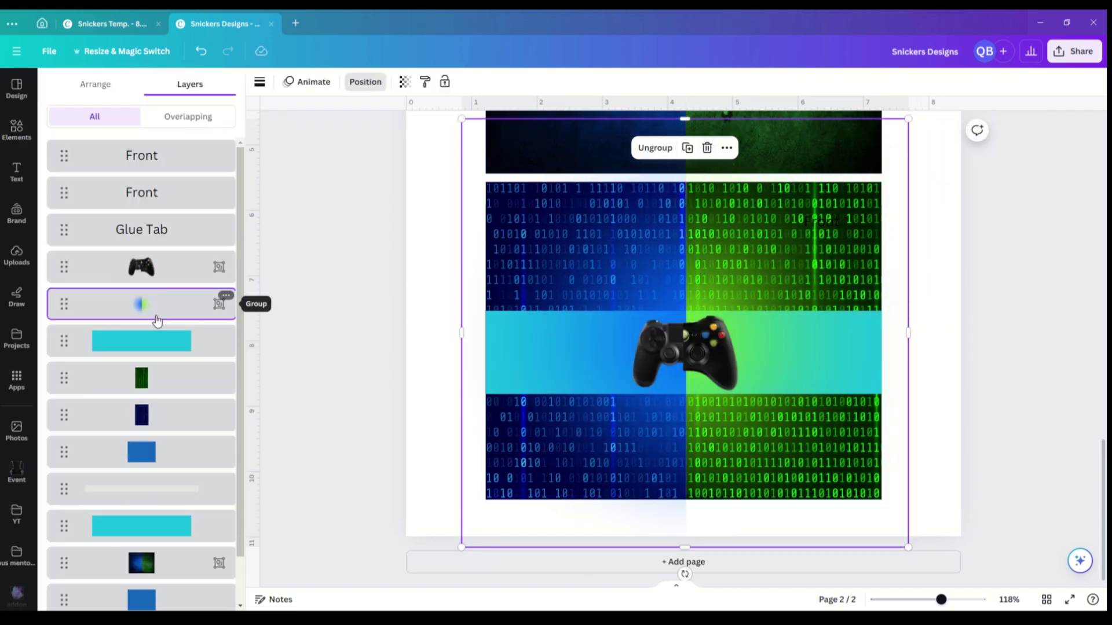
Delete the cyan band, then undo to restore it.
click(746, 328)
key(Delete)
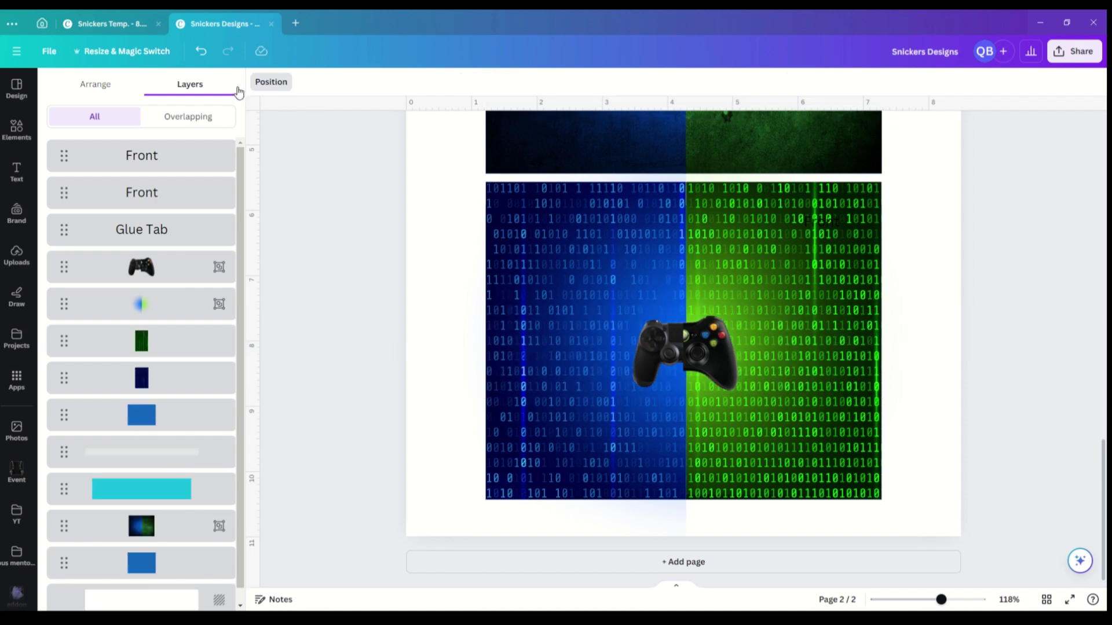
click(201, 50)
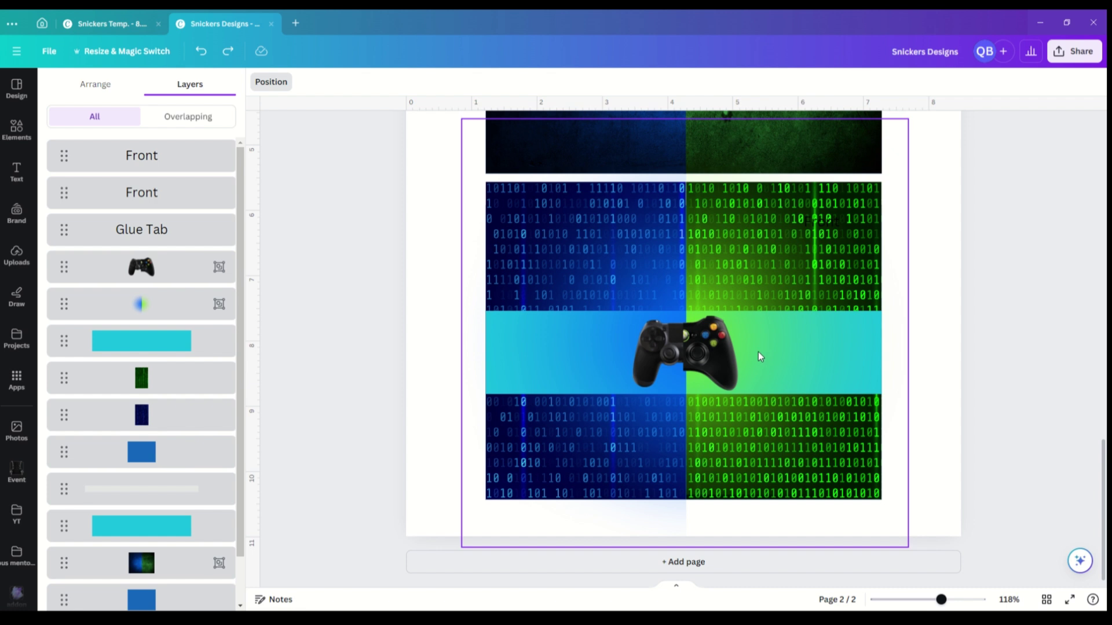
scroll(935, 331, up, 8)
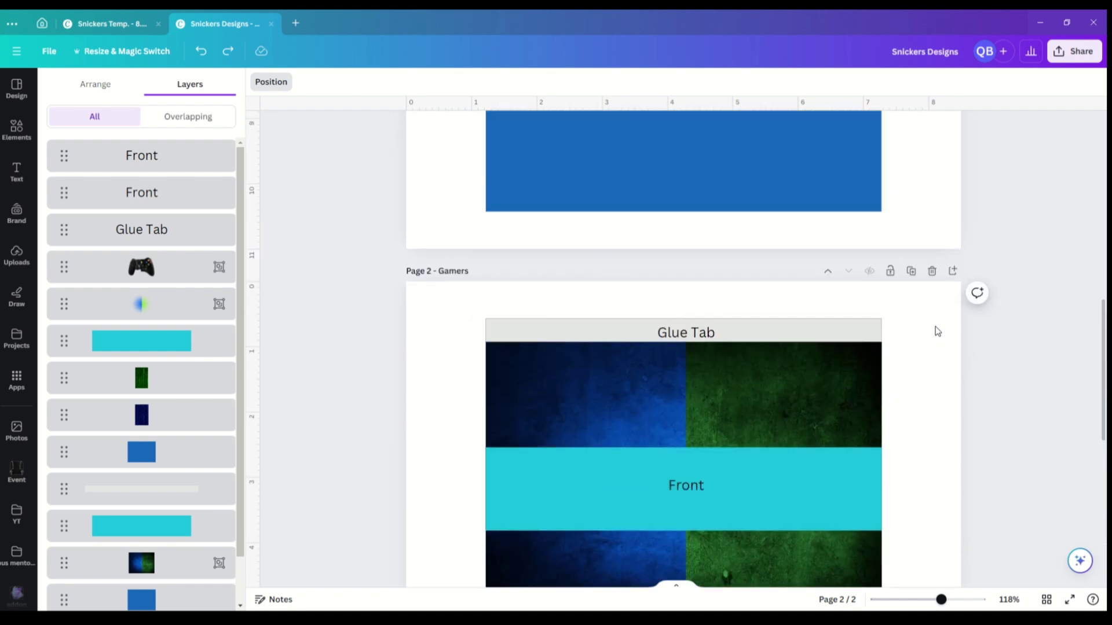
scroll(935, 332, down, 8)
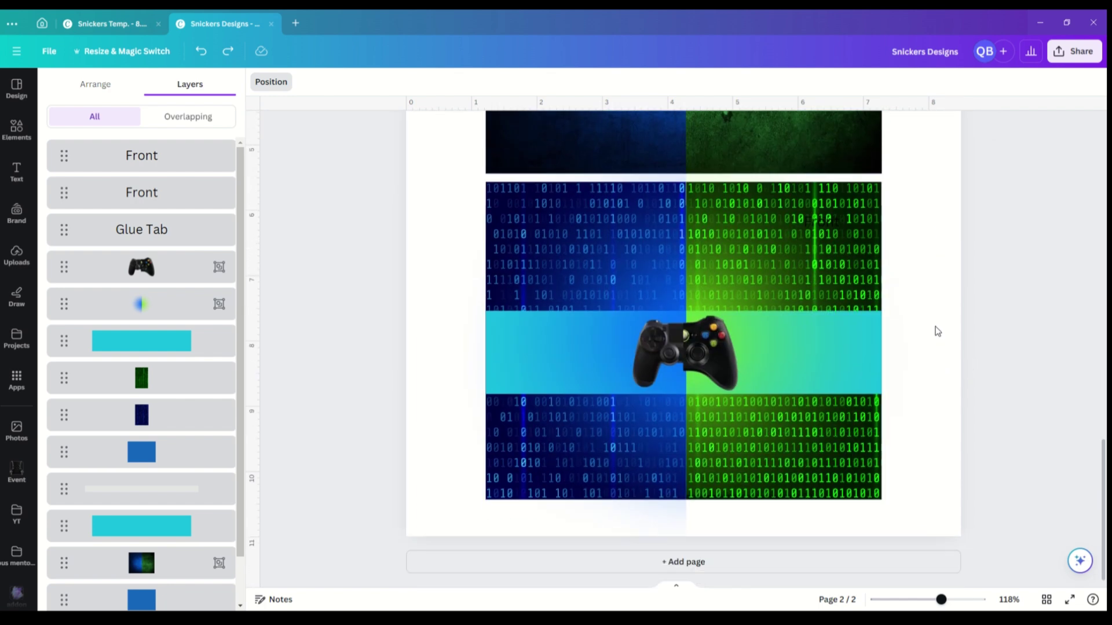
Add HAPPY text in Archivo Black at 36 pt on the cyan band's left.
key(t)
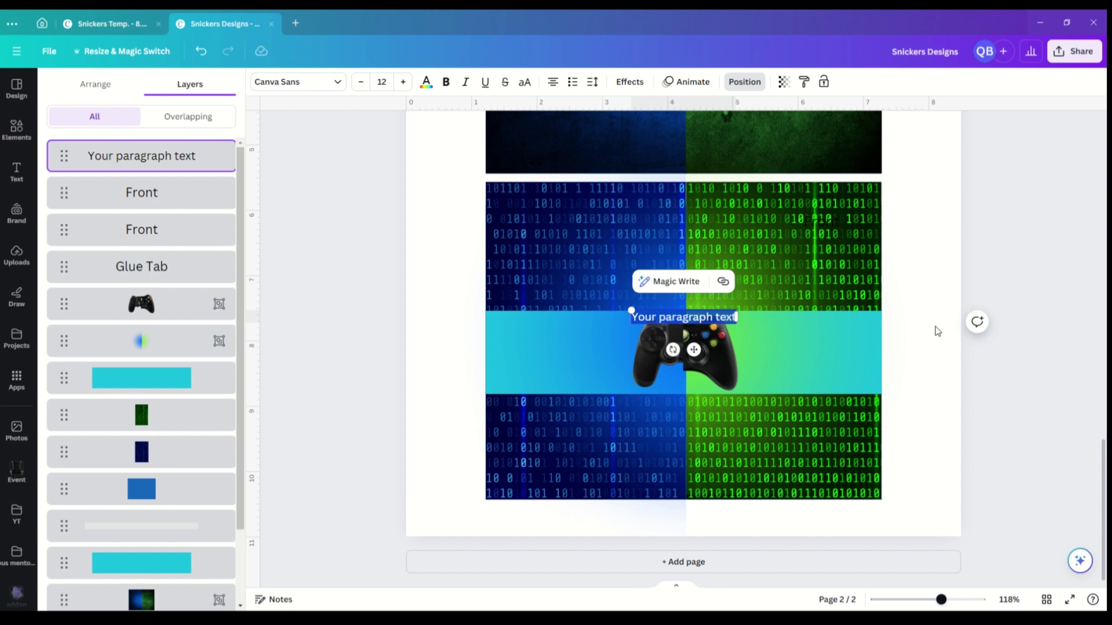
text(Happy)
drag(694, 349, 591, 377)
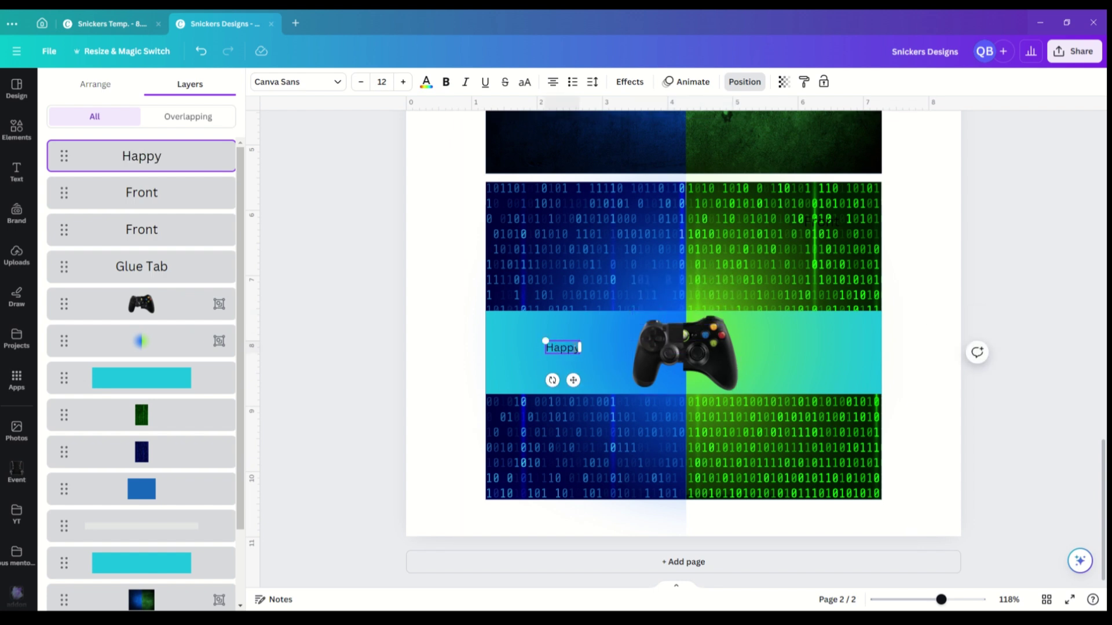
click(568, 356)
click(562, 348)
click(298, 82)
click(100, 342)
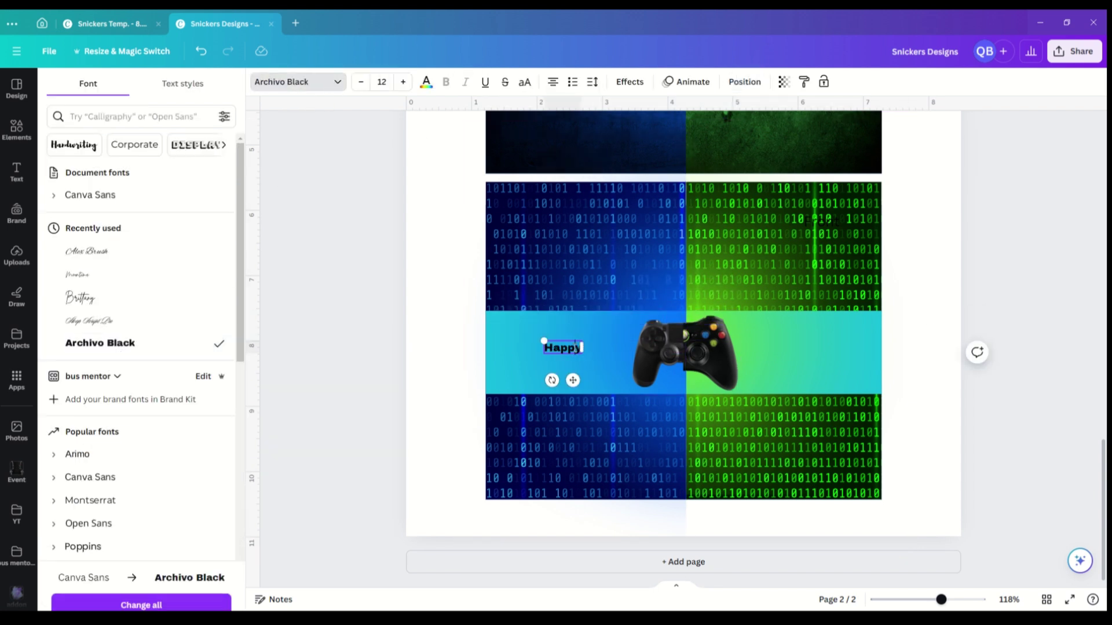
key(ctrl+a)
text(HAPPY)
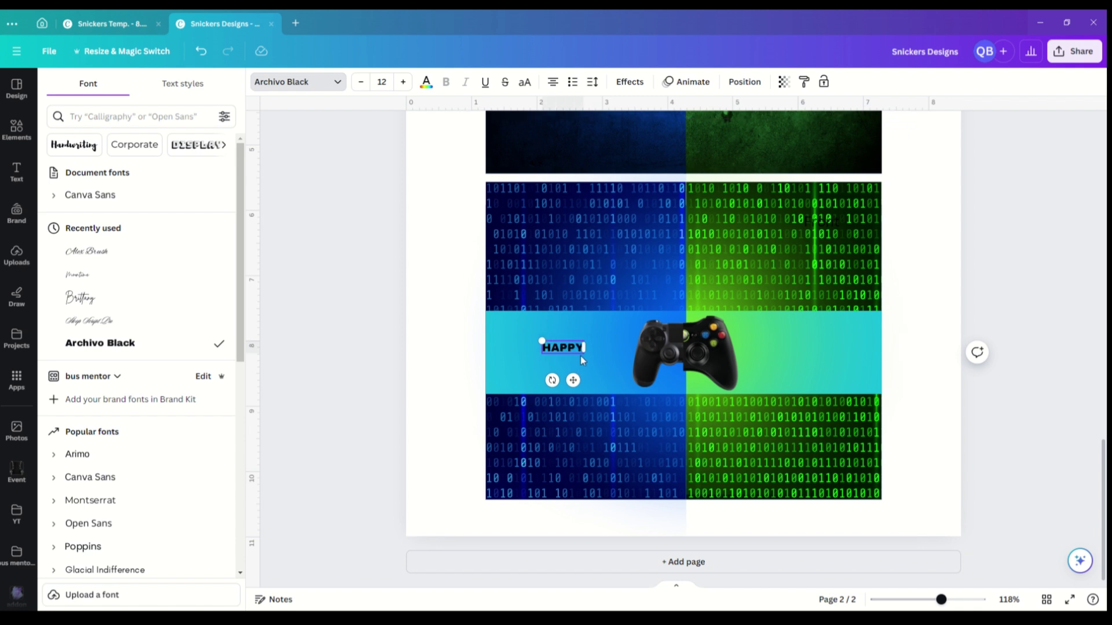
click(381, 82)
click(400, 216)
click(381, 82)
click(400, 241)
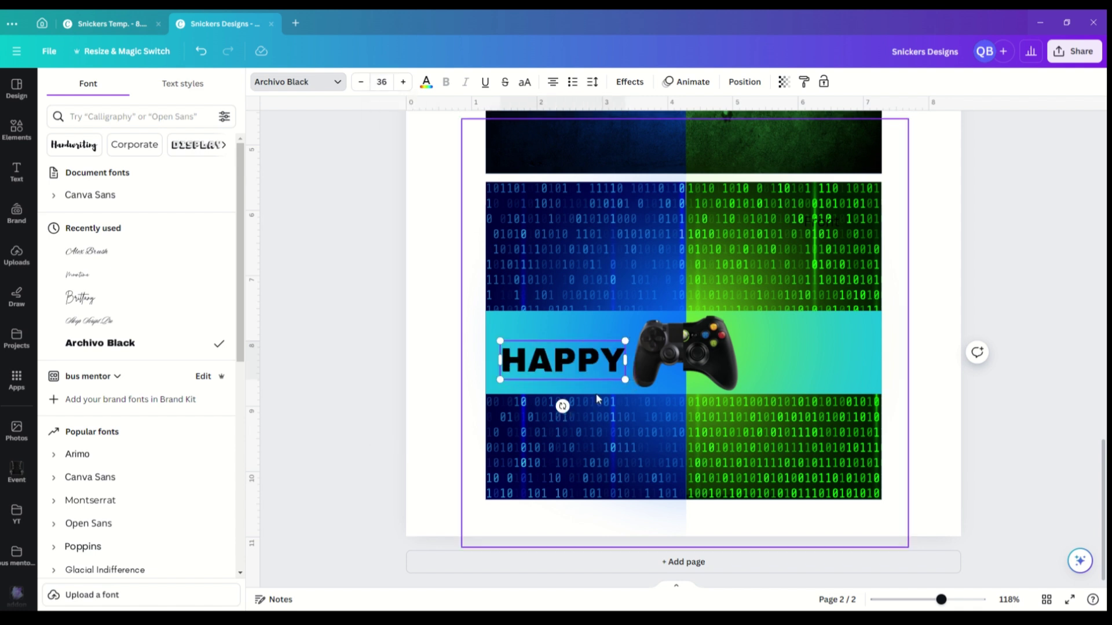
Copy HAPPY to the right half as BIRTHDAY with letter spacing -124, resized to fit.
drag(620, 362, 865, 362)
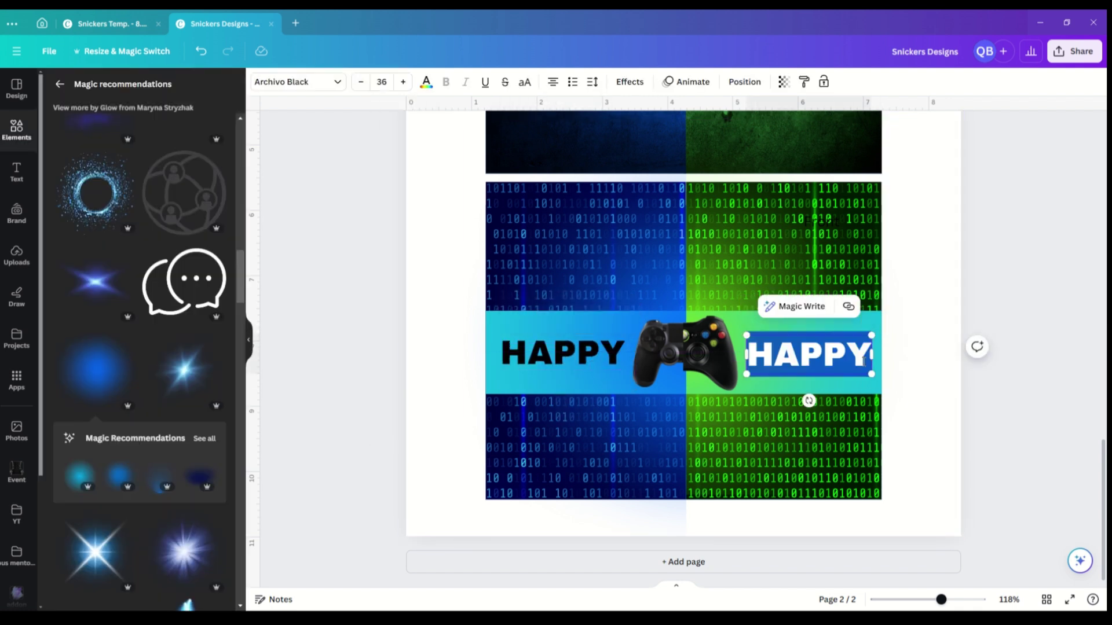
text(BIRTHDAY)
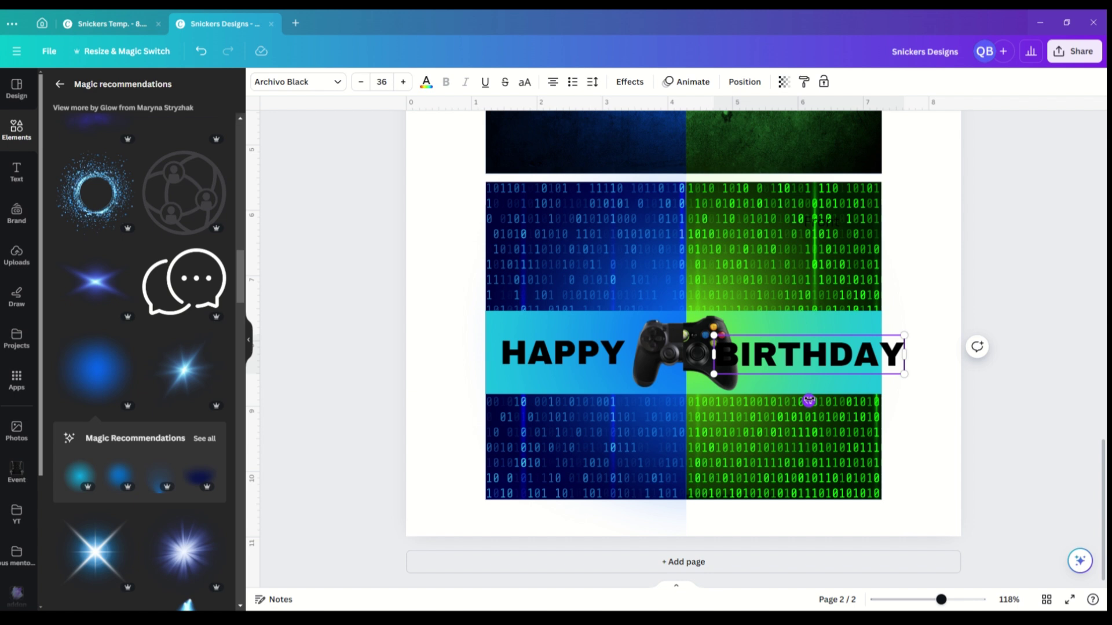
click(591, 82)
drag(616, 129, 607, 132)
drag(887, 374, 869, 372)
drag(809, 401, 803, 401)
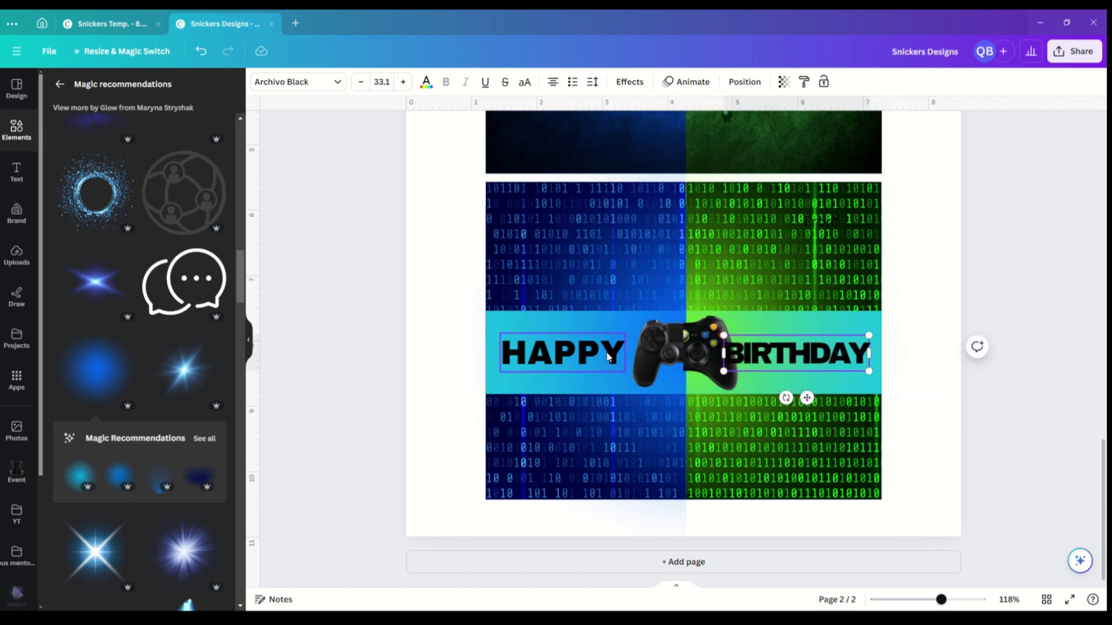
Give HAPPY letter spacing -86 and size 33, moved closer to the controller.
click(390, 83)
click(562, 353)
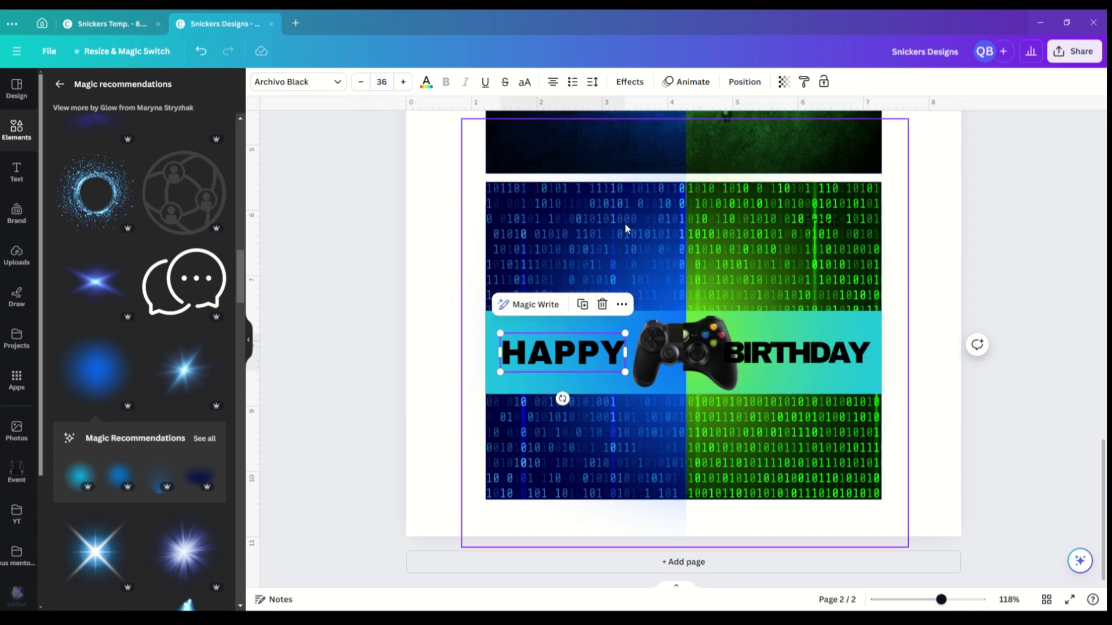
click(592, 82)
drag(621, 129, 611, 129)
click(382, 82)
text(33)
key(Return)
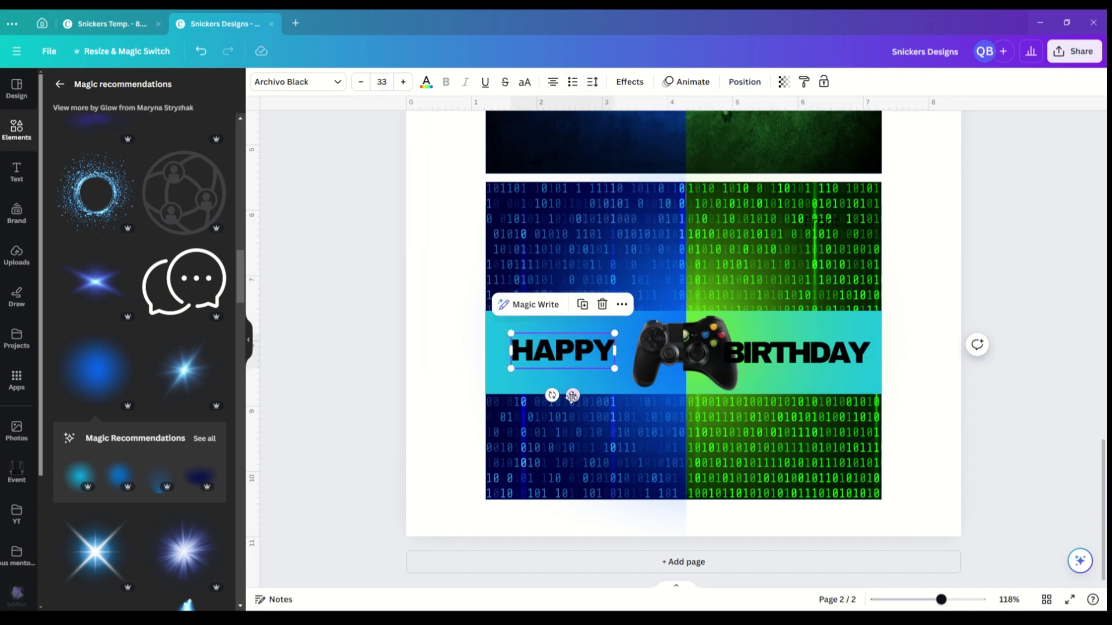
drag(560, 398, 594, 397)
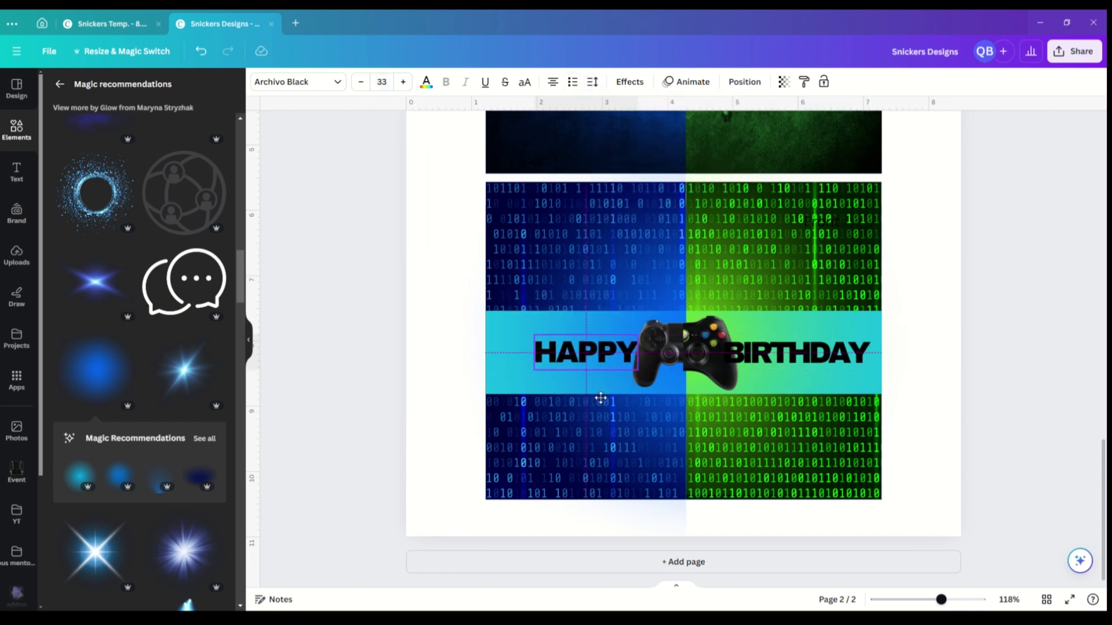
Select HAPPY and BIRTHDAY together and align the pair, shifting it slightly left.
click(744, 82)
shift+click(142, 155)
click(98, 86)
drag(711, 397, 710, 400)
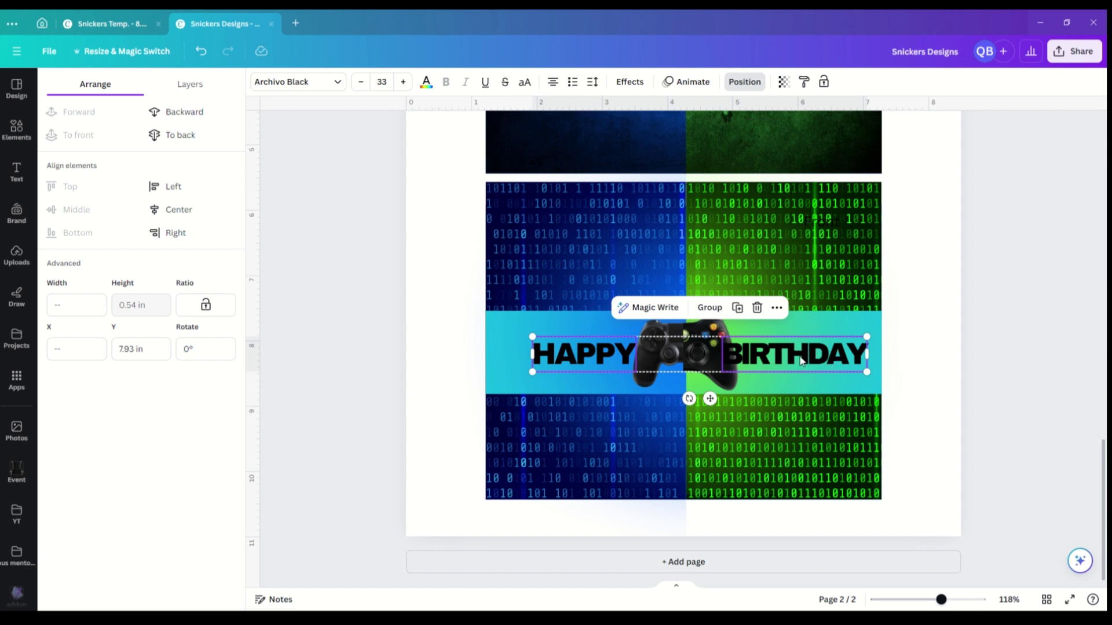
Outline BIRTHDAY in bright blue #004ECB sampled from the background, and apply Outline to HAPPY.
click(196, 93)
click(184, 165)
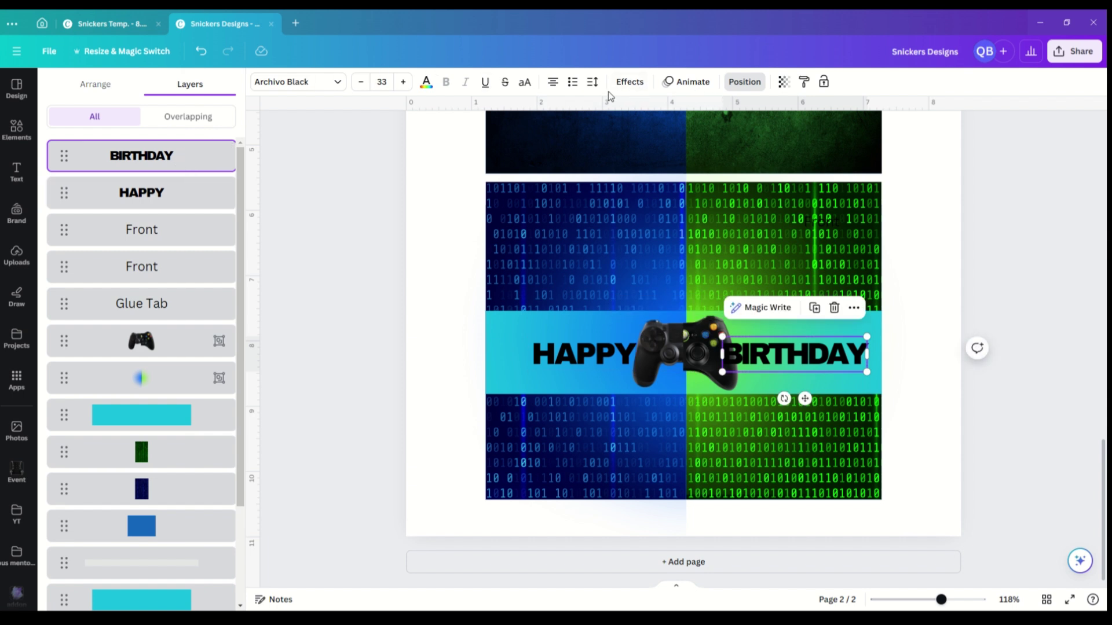
click(622, 85)
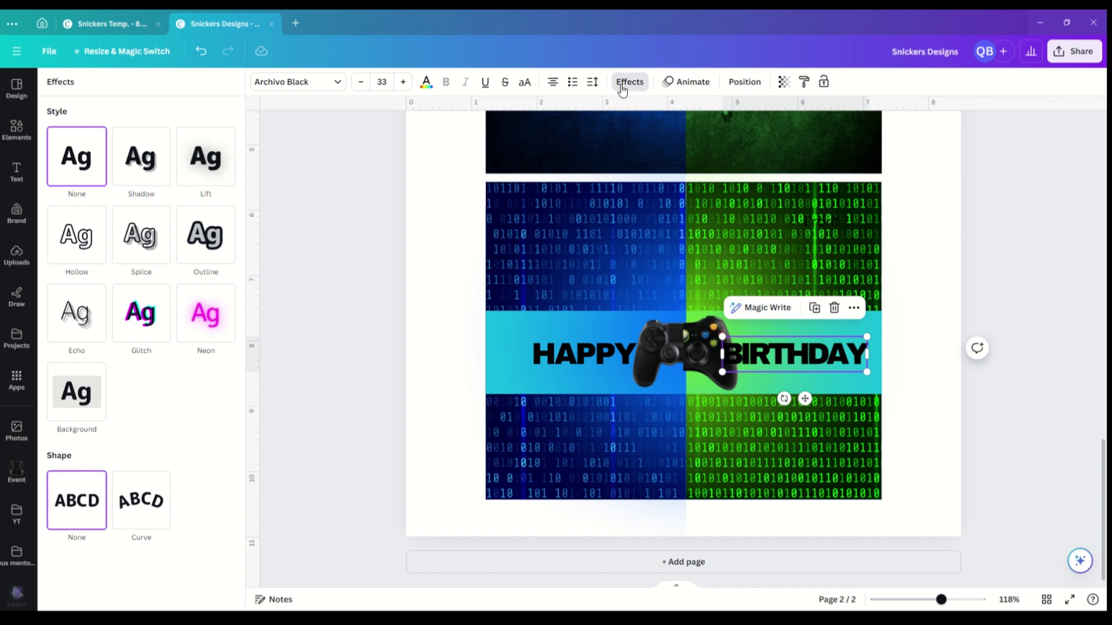
click(192, 258)
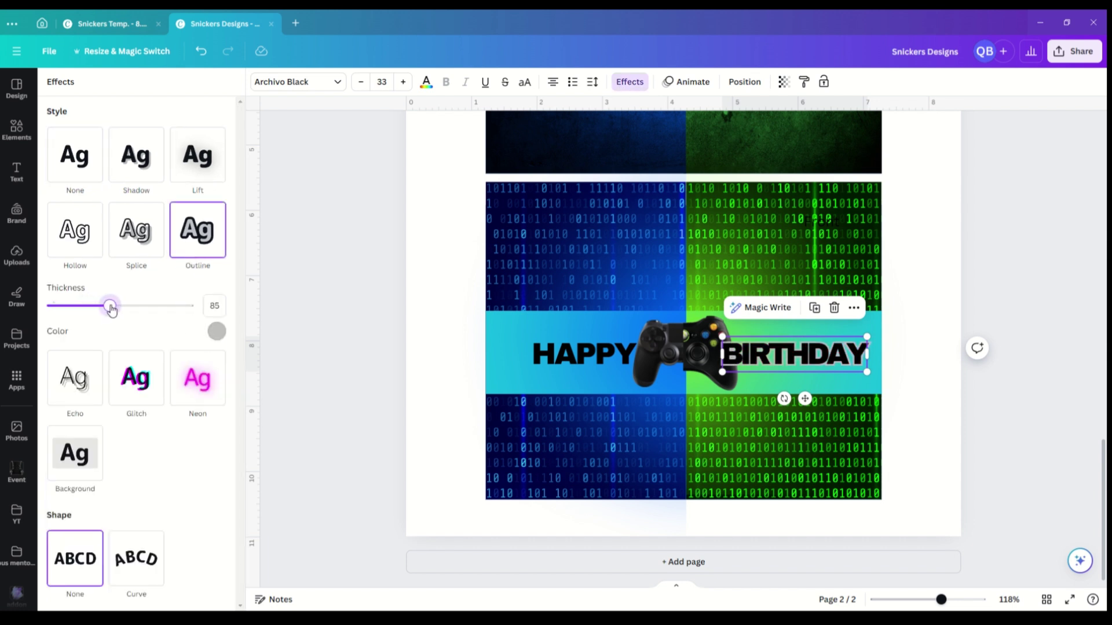
click(217, 332)
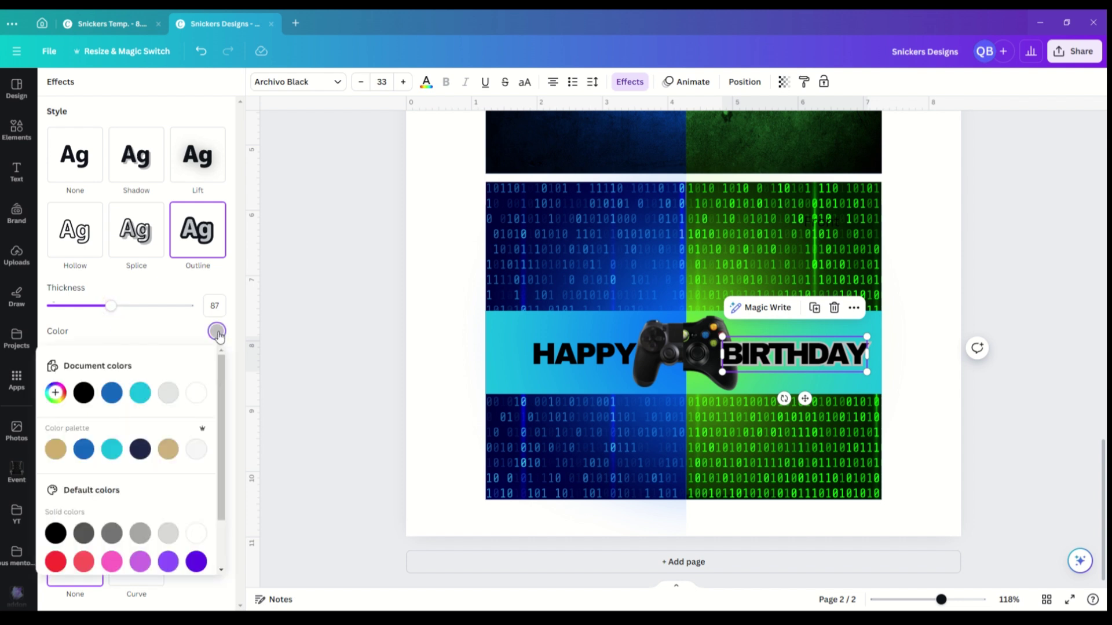
click(56, 393)
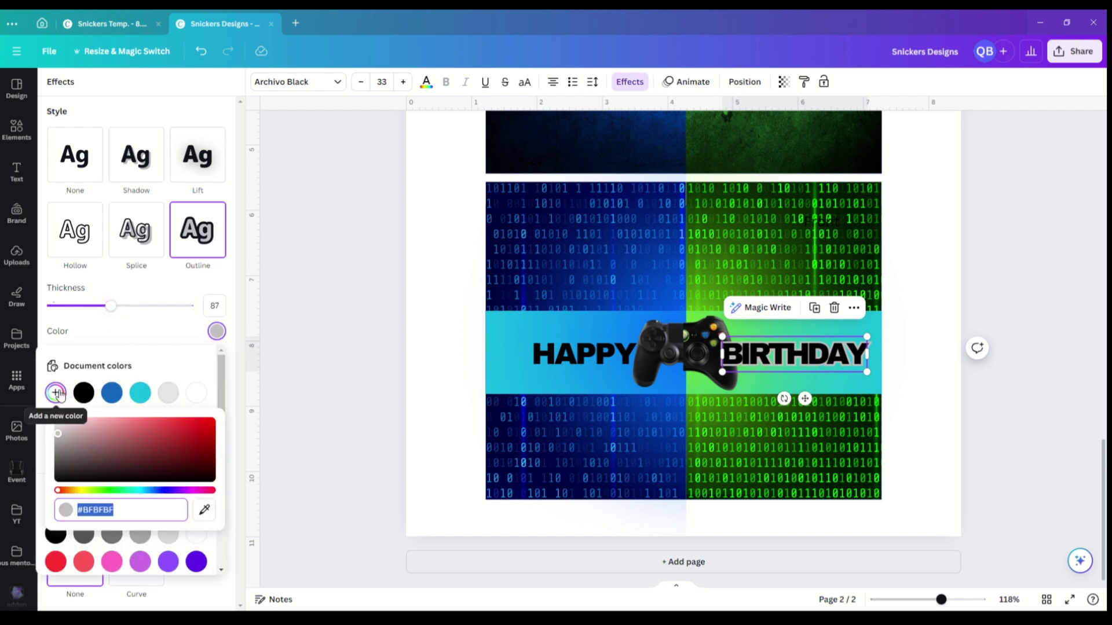
click(204, 510)
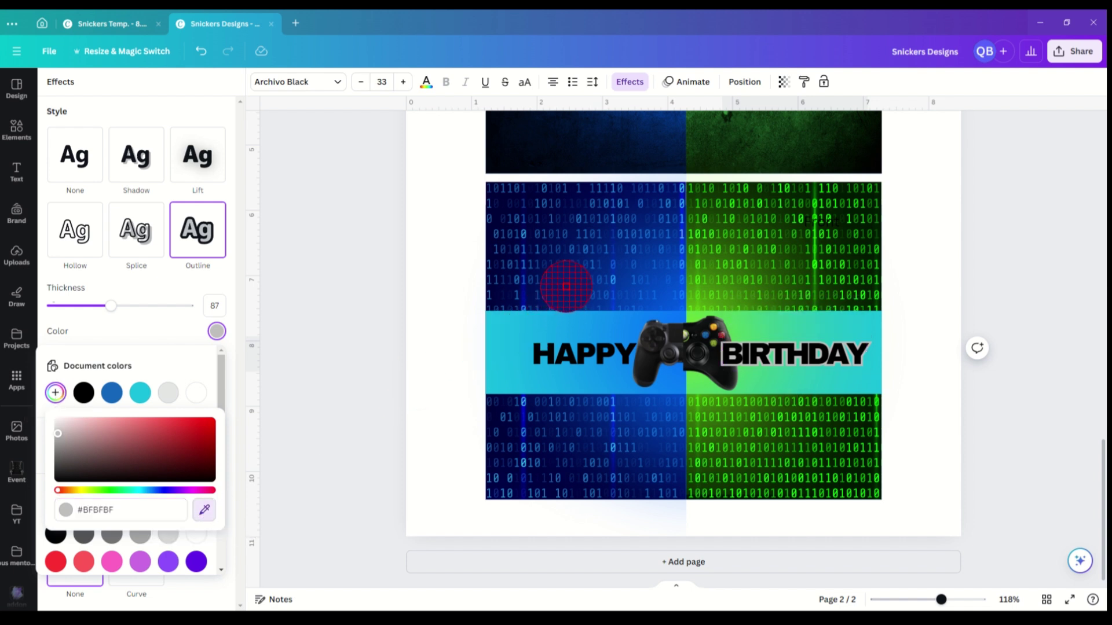
click(564, 286)
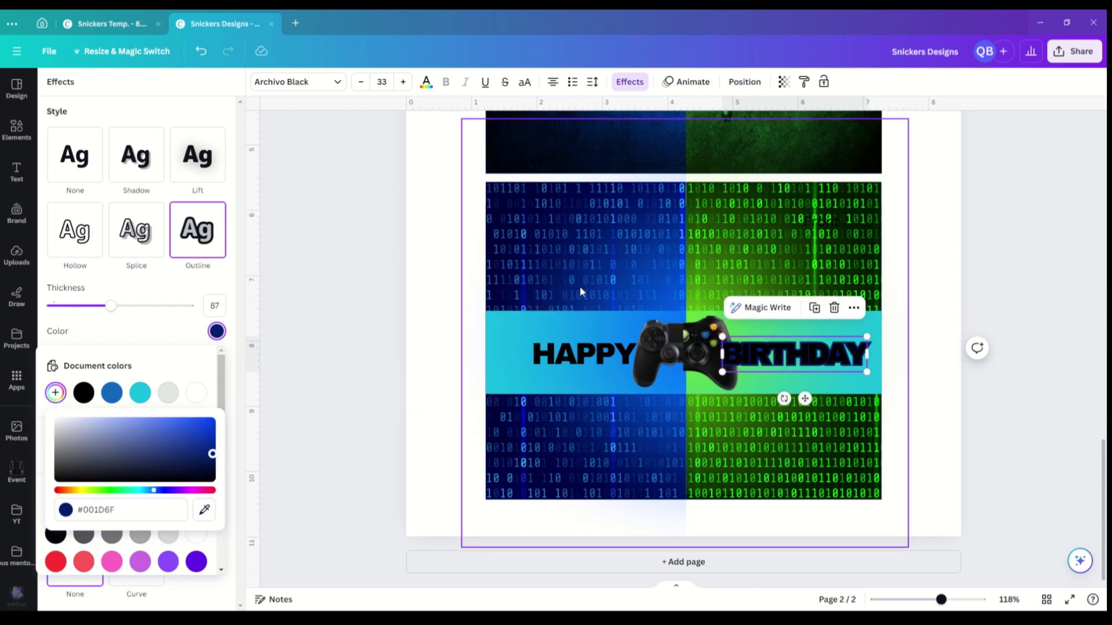
click(204, 510)
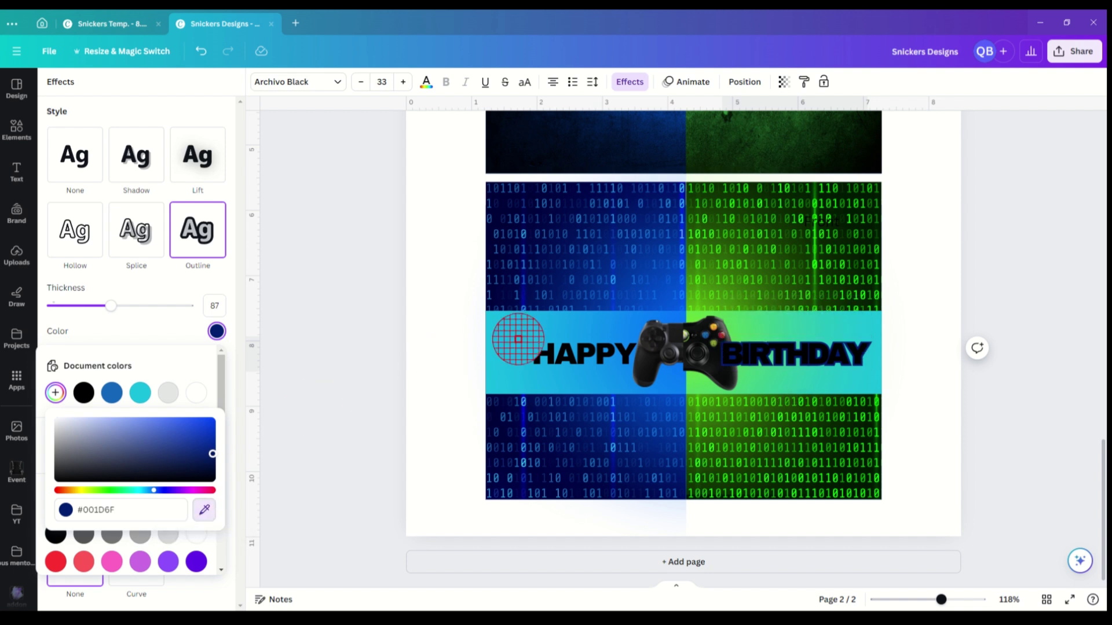
click(659, 294)
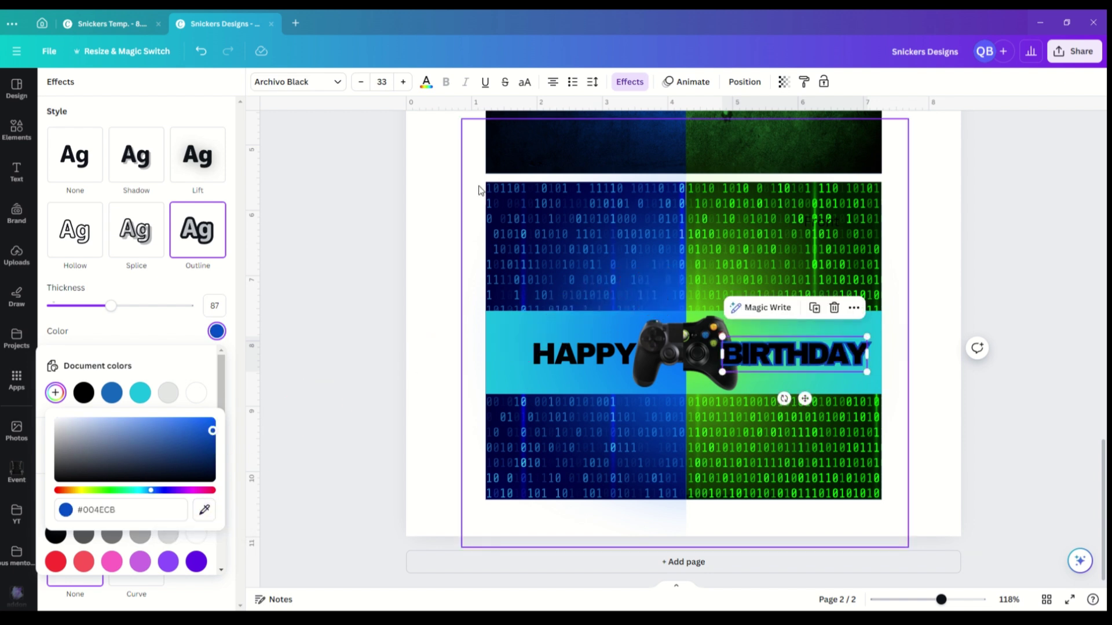
click(575, 366)
click(201, 233)
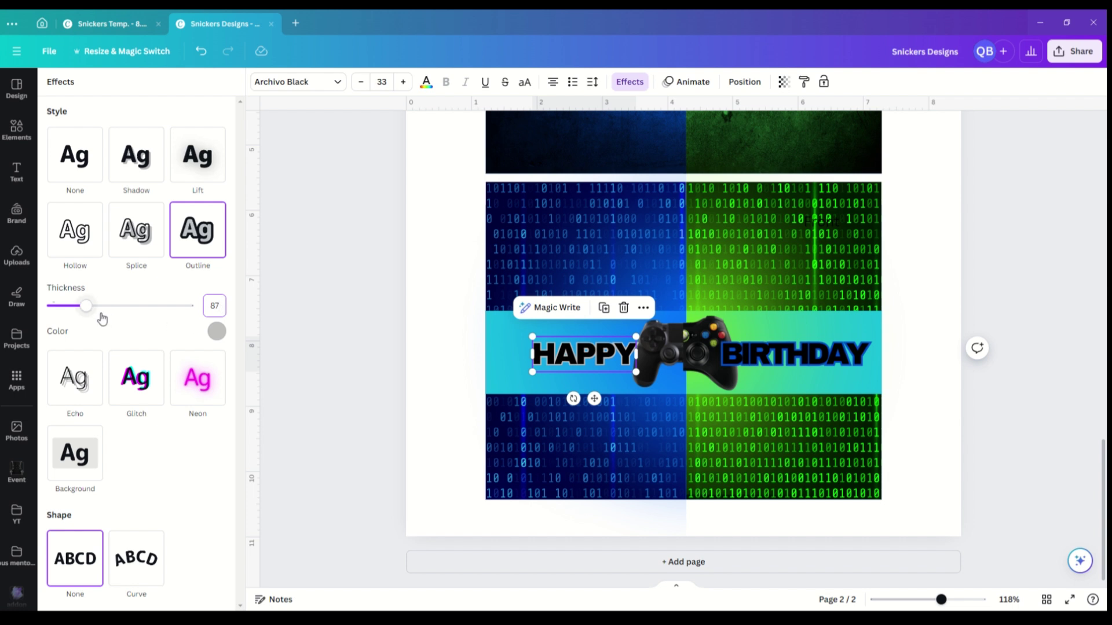
Outline HAPPY in bright green #54A410 sampled from the background.
key(Return)
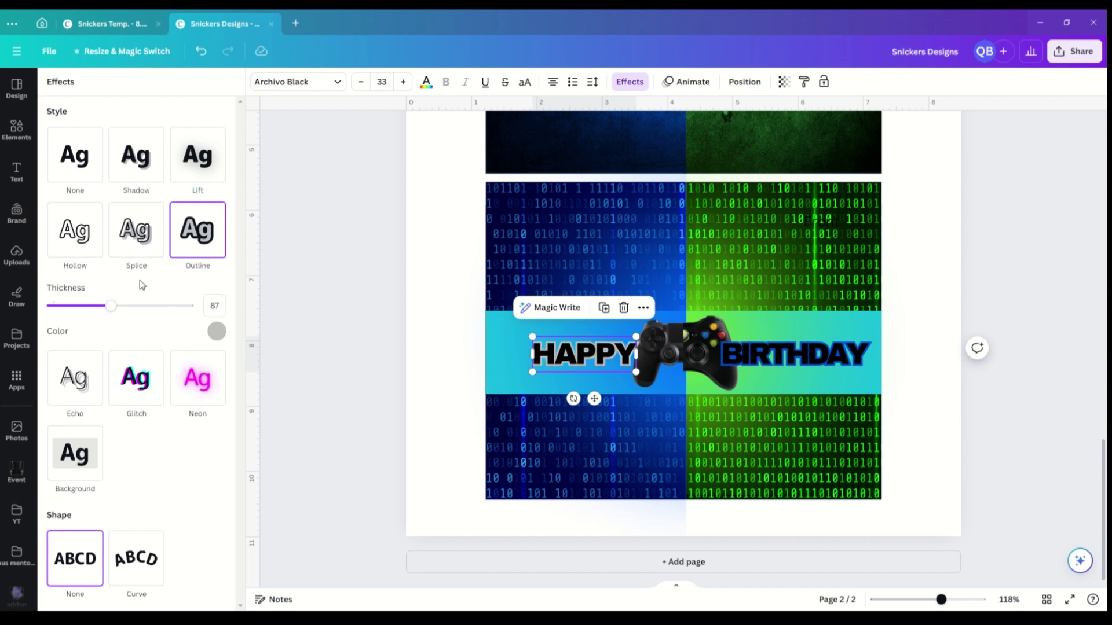
click(216, 331)
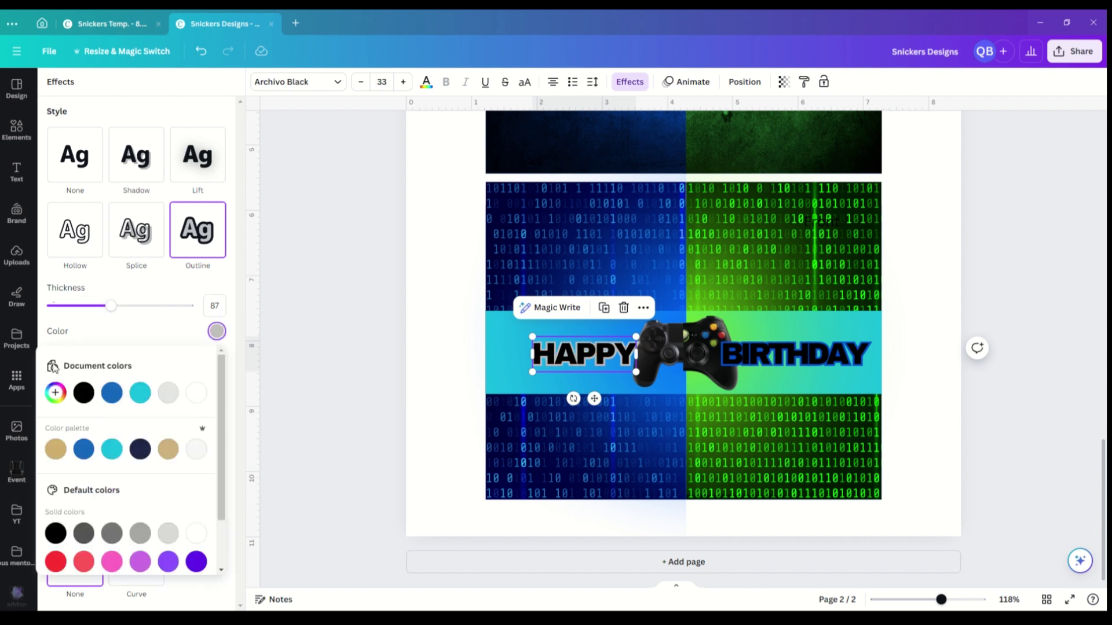
click(58, 395)
click(203, 509)
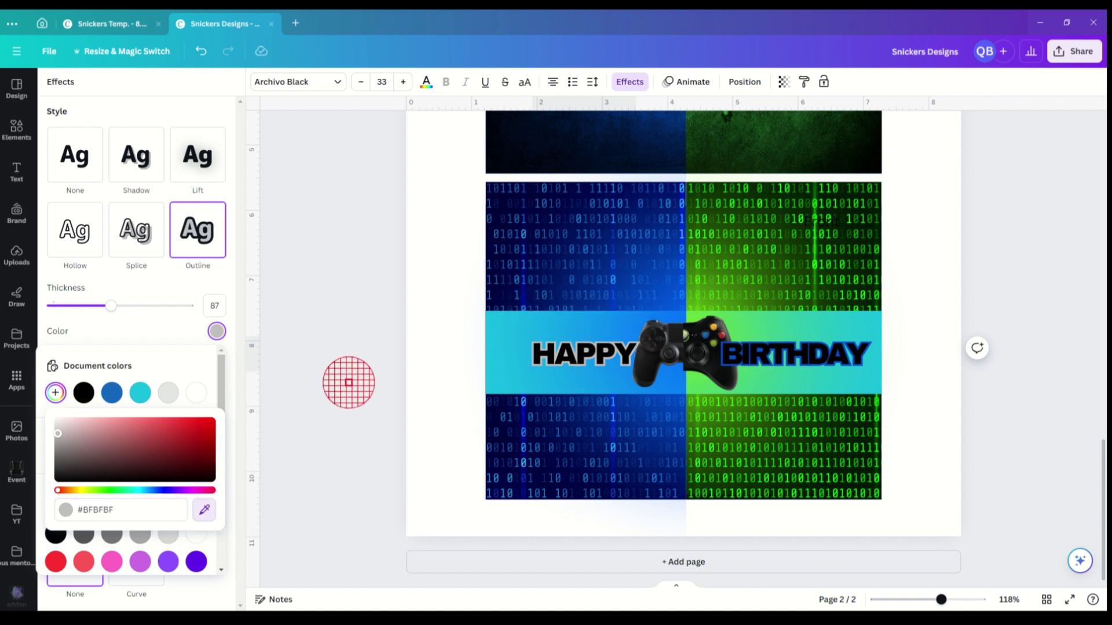
click(741, 286)
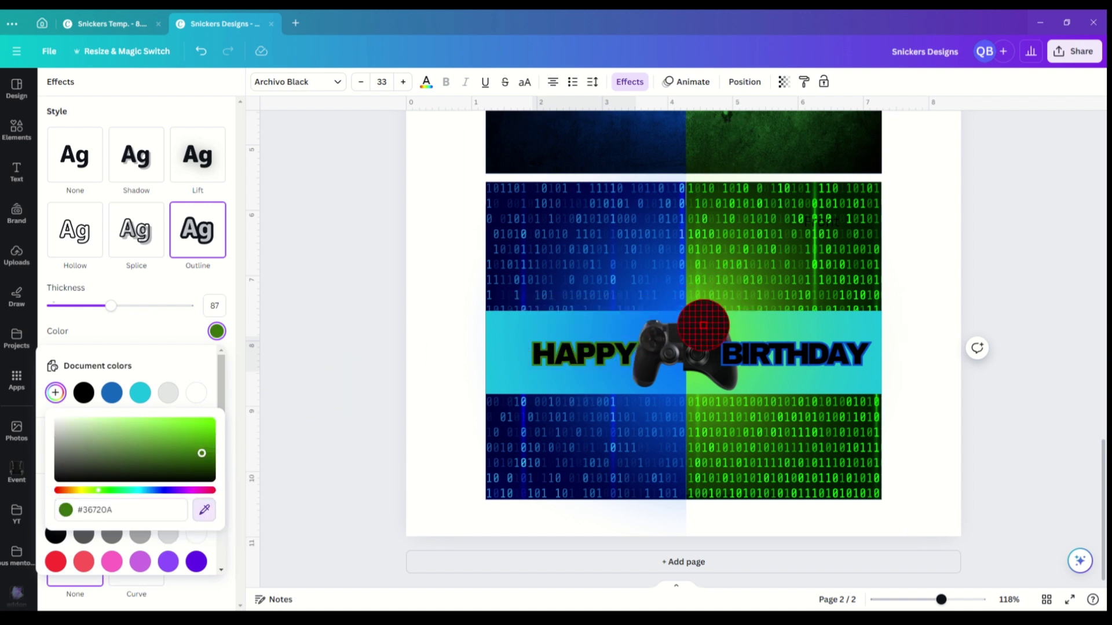
click(703, 302)
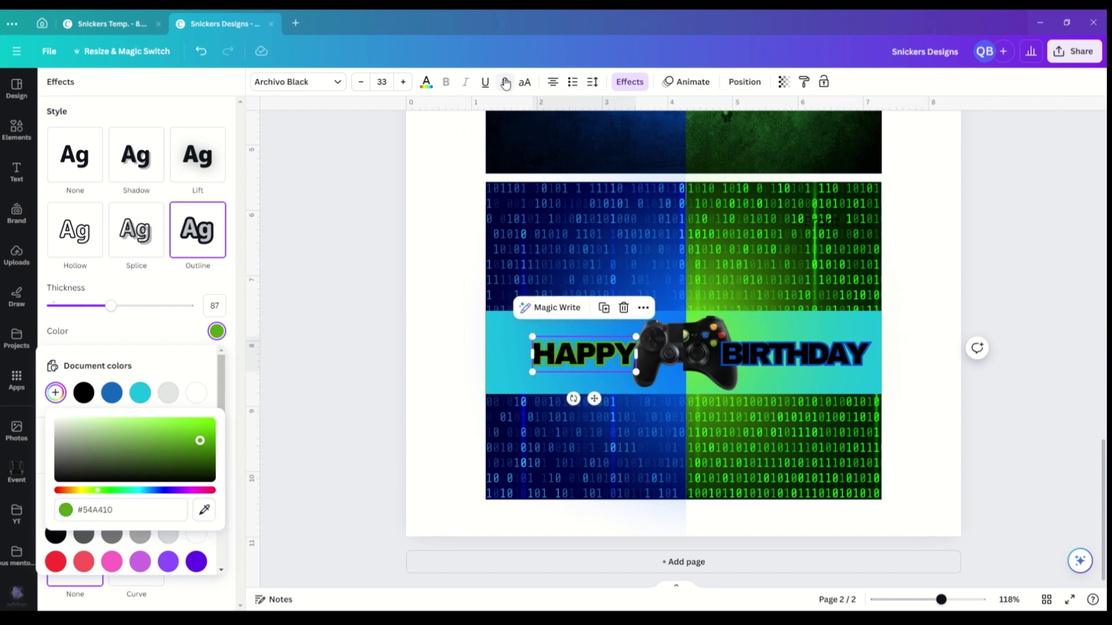
click(520, 362)
Duplicate HAPPY, centre both copies on each other, and thicken one outline to 149.
click(216, 331)
click(214, 306)
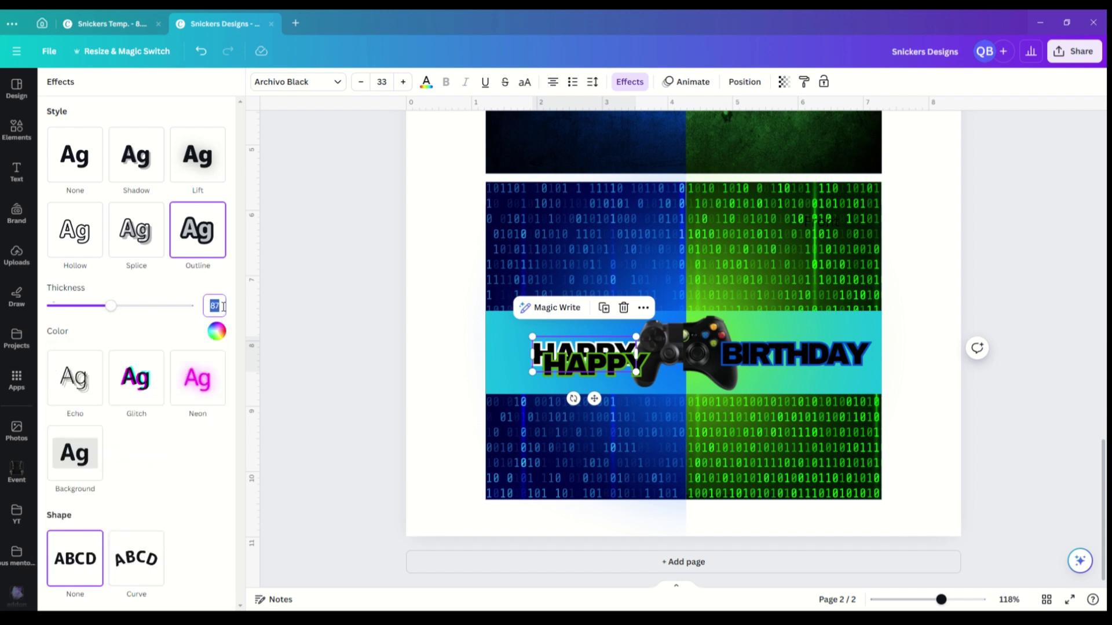
click(745, 81)
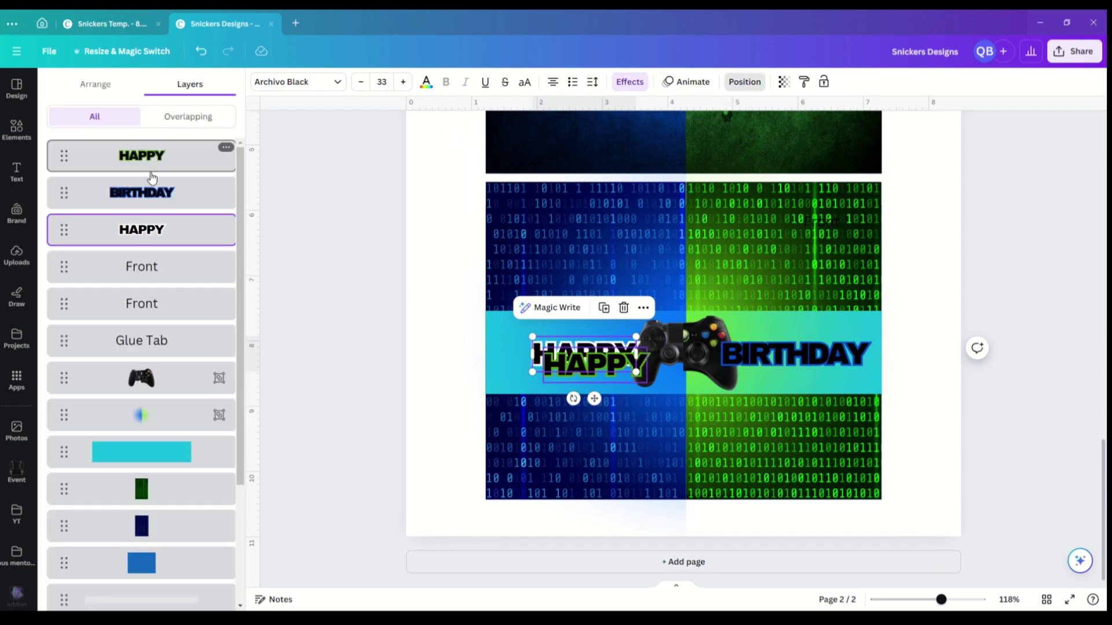
shift+click(139, 228)
click(110, 85)
click(164, 214)
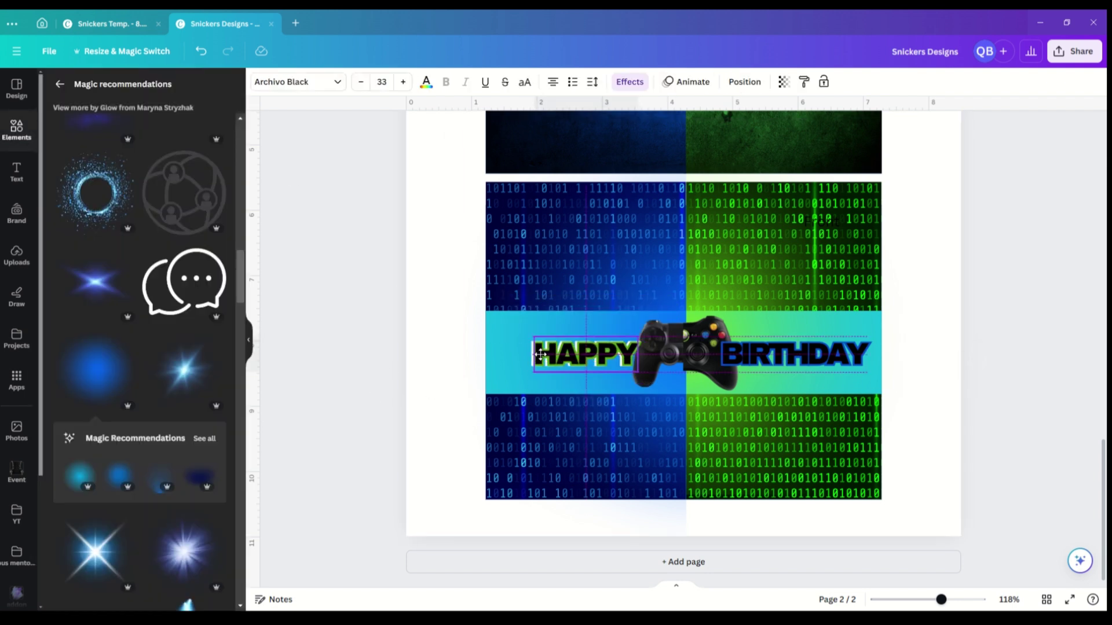
click(736, 83)
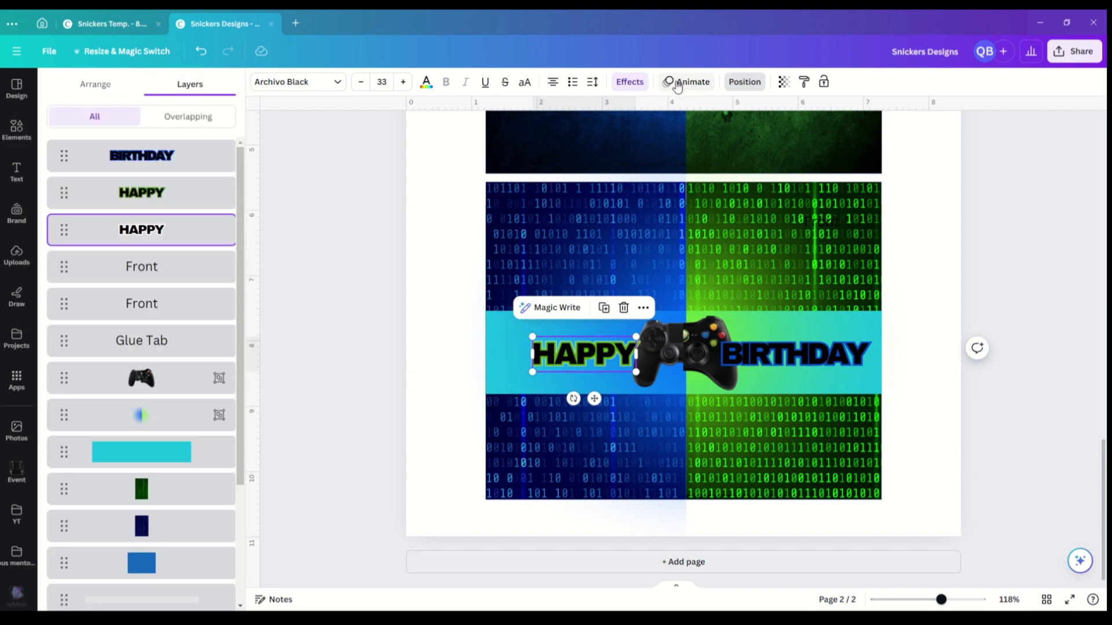
click(629, 82)
drag(116, 306, 155, 311)
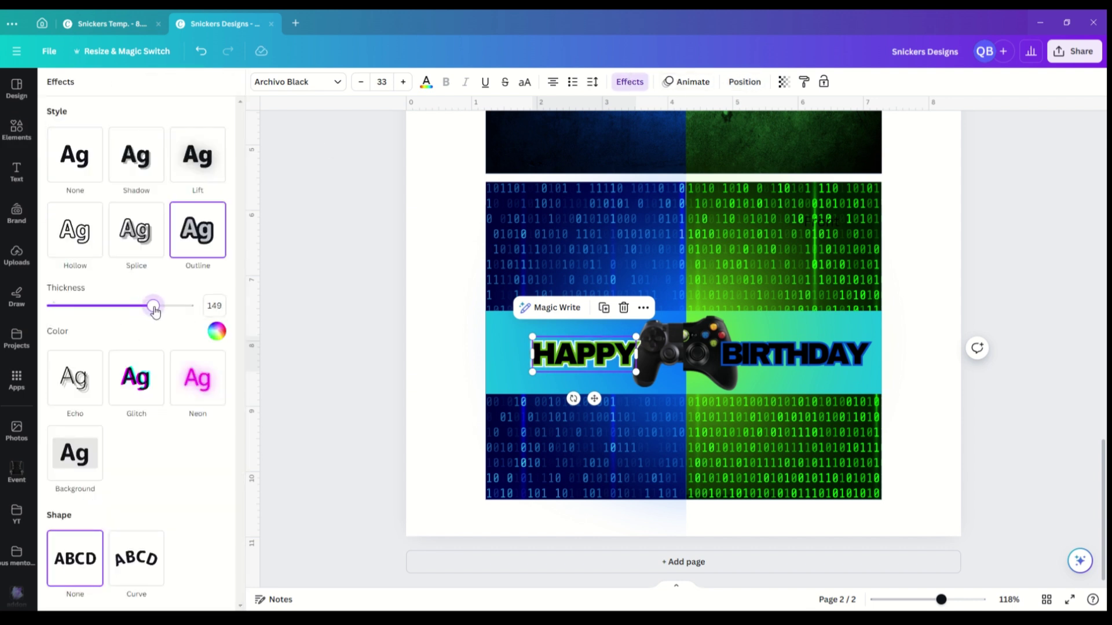
Duplicate the blue-outlined BIRTHDAY, move the copy below the controller, and clear its text for retyping.
click(747, 356)
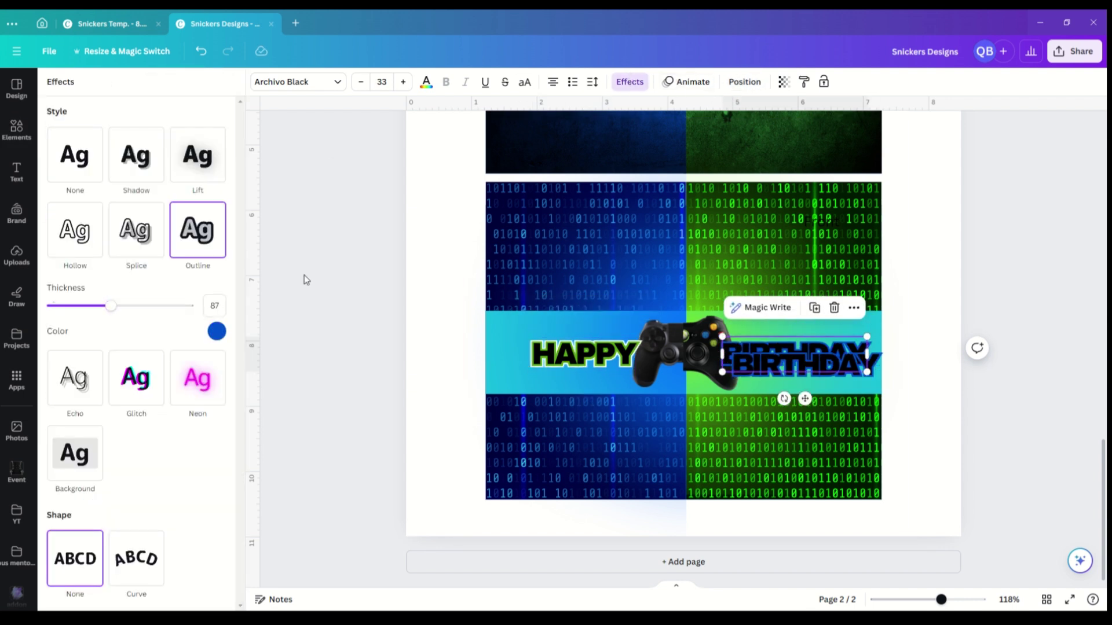
click(216, 332)
key(Return)
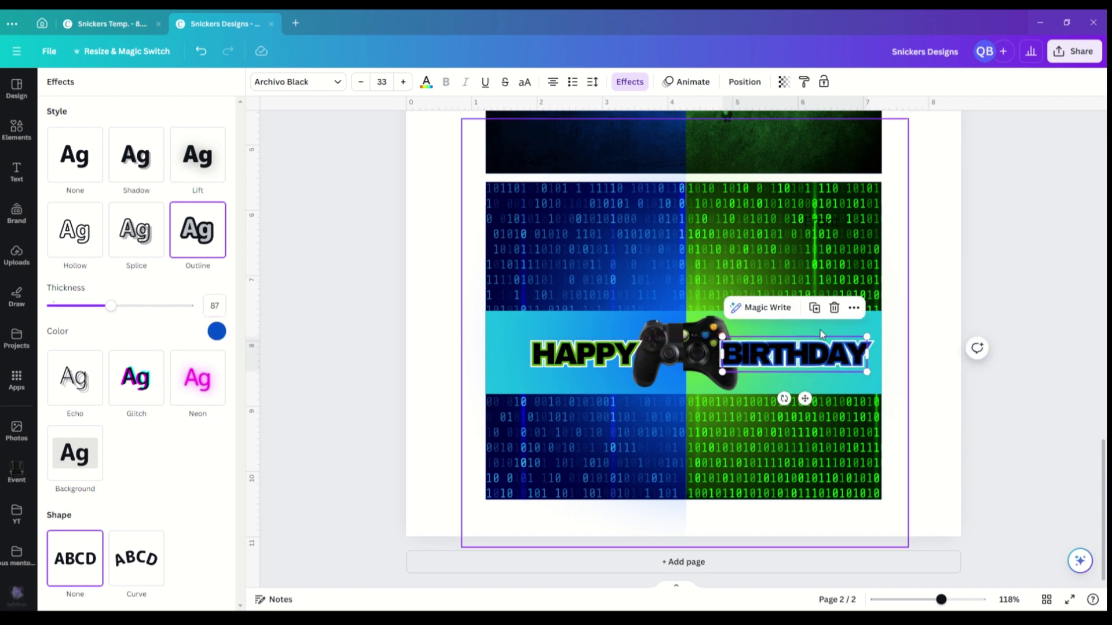
key(ctrl+d)
drag(815, 408, 698, 422)
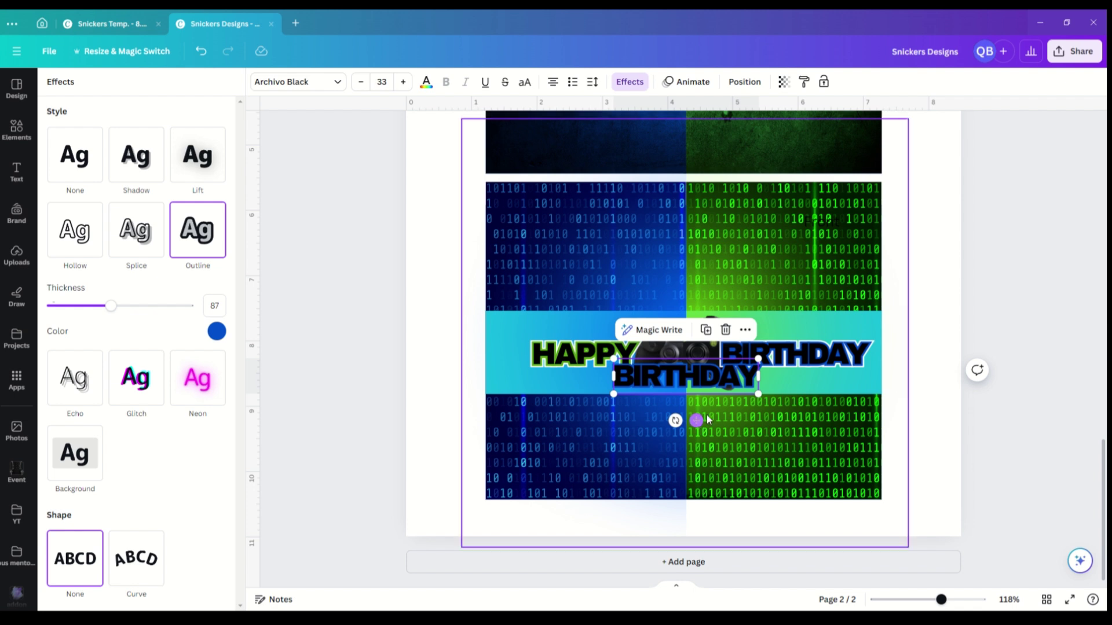
double_click(747, 383)
text(g)
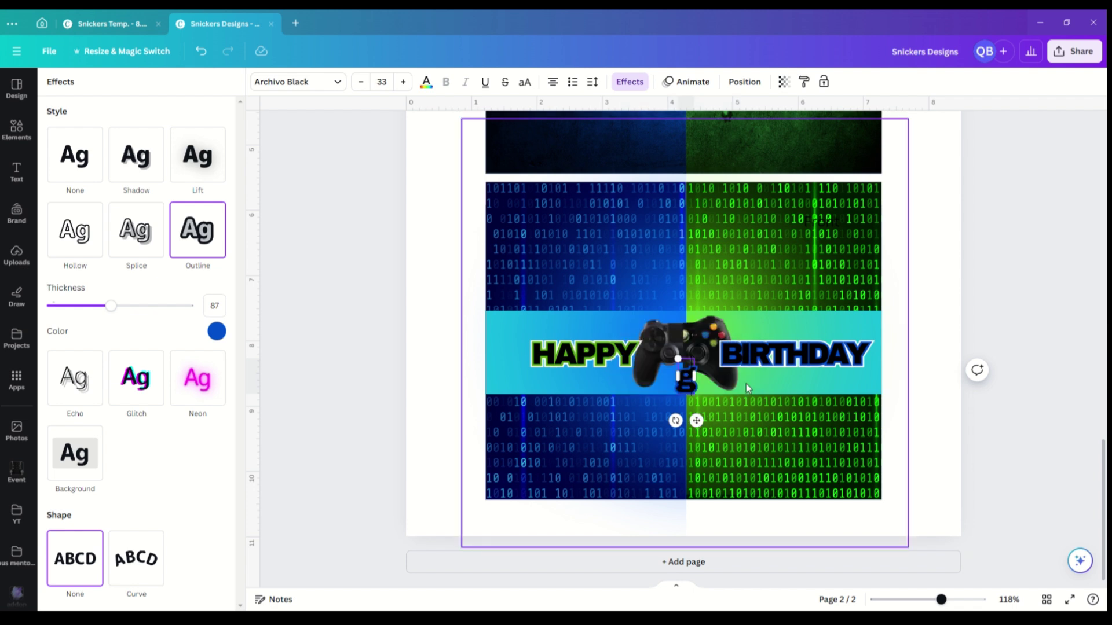
key(BackSpace)
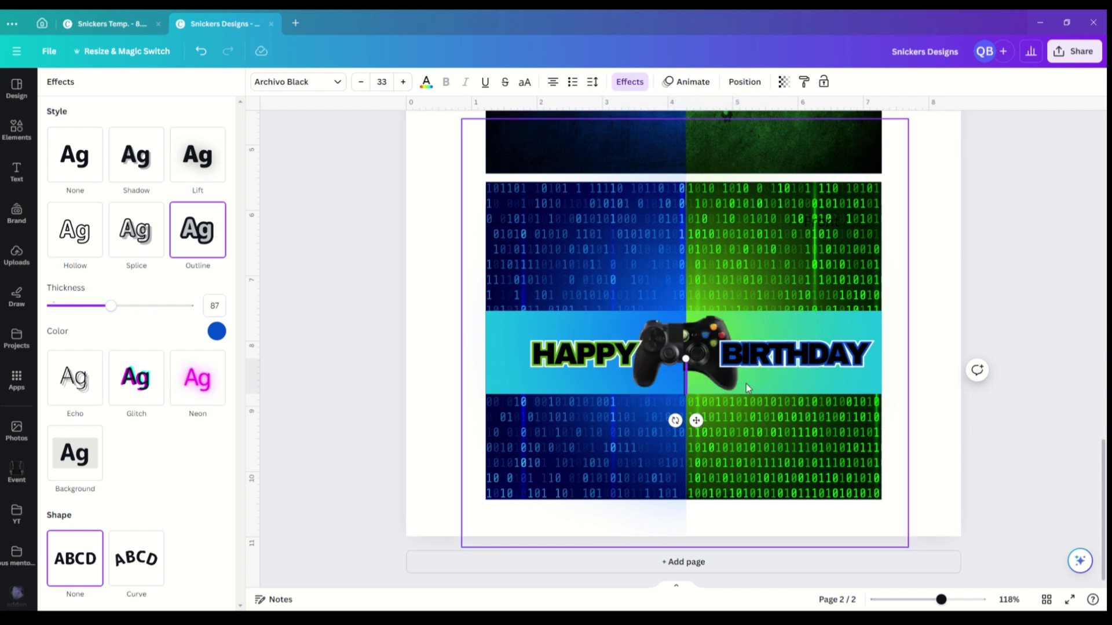
key(ctrl+v)
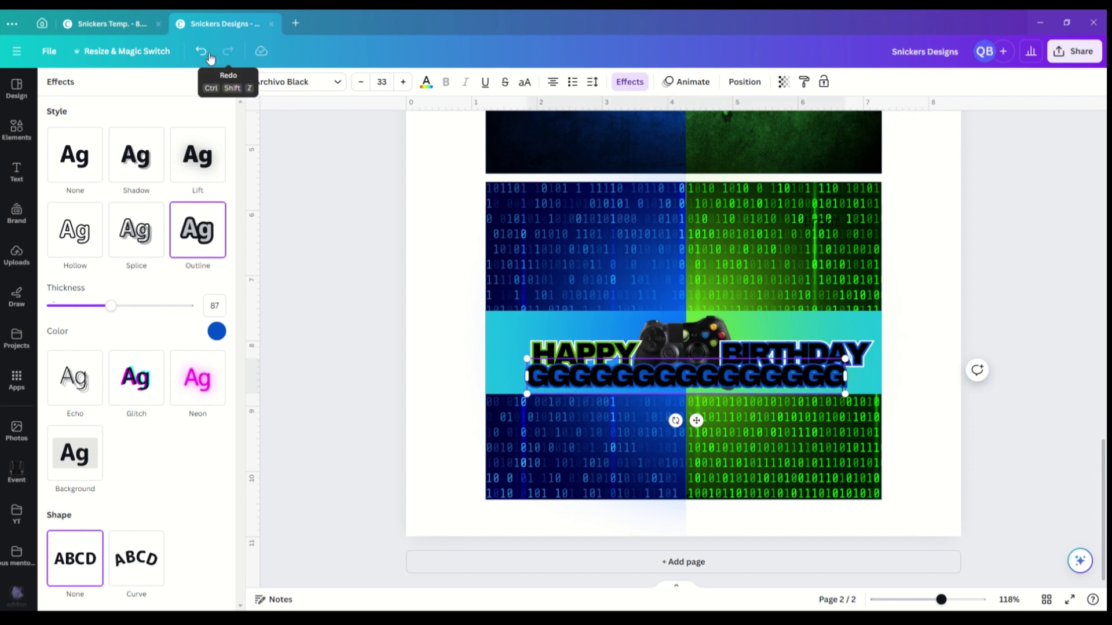
click(201, 51)
Type the birthday person's name in the copy and make the text white.
text(GABRIEL)
click(426, 81)
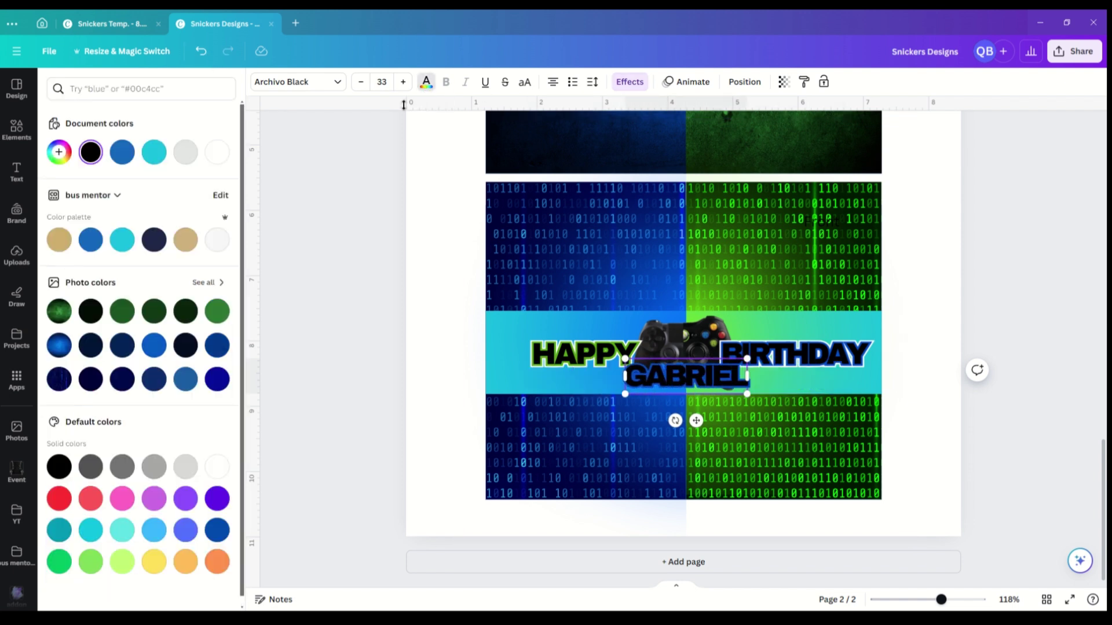
key(ctrl+a)
click(209, 154)
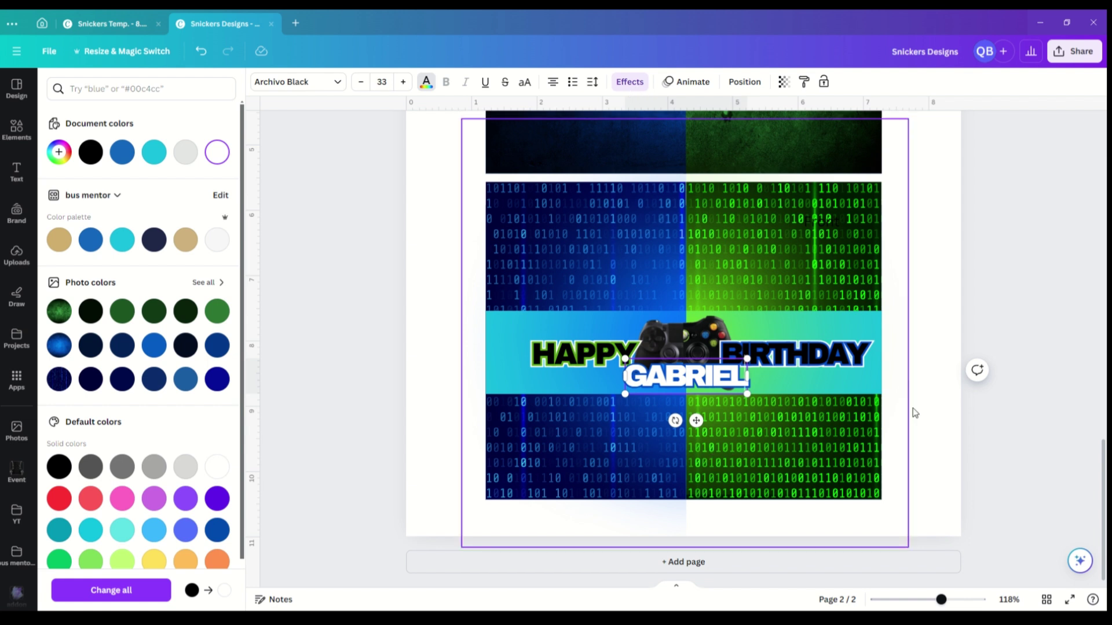
key(Escape)
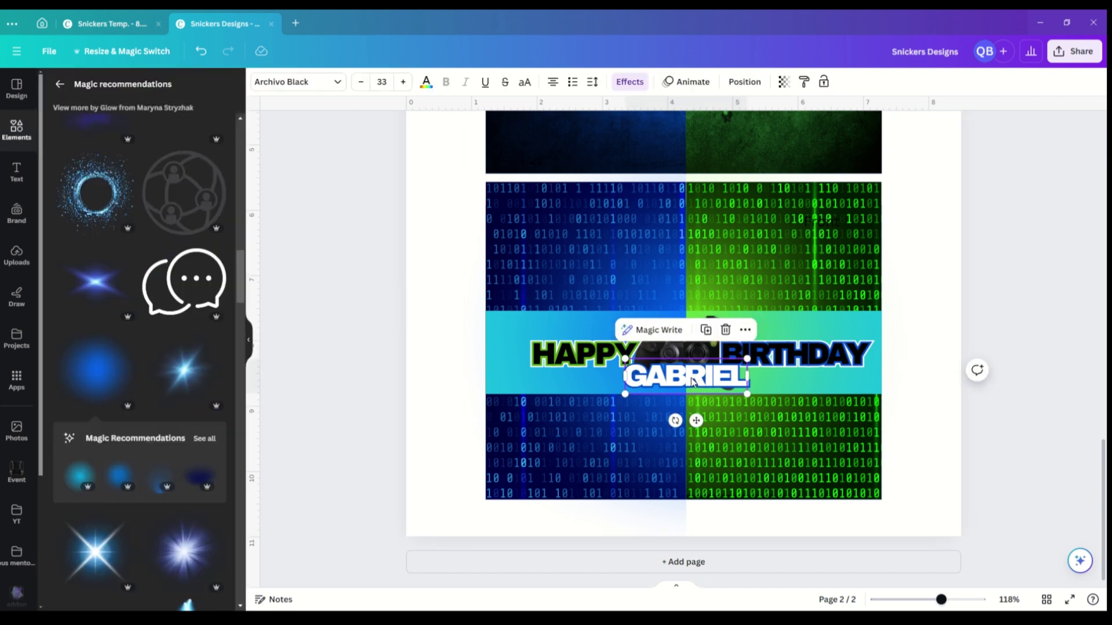
Widen the name's letter spacing to -70 and duplicate it.
click(590, 84)
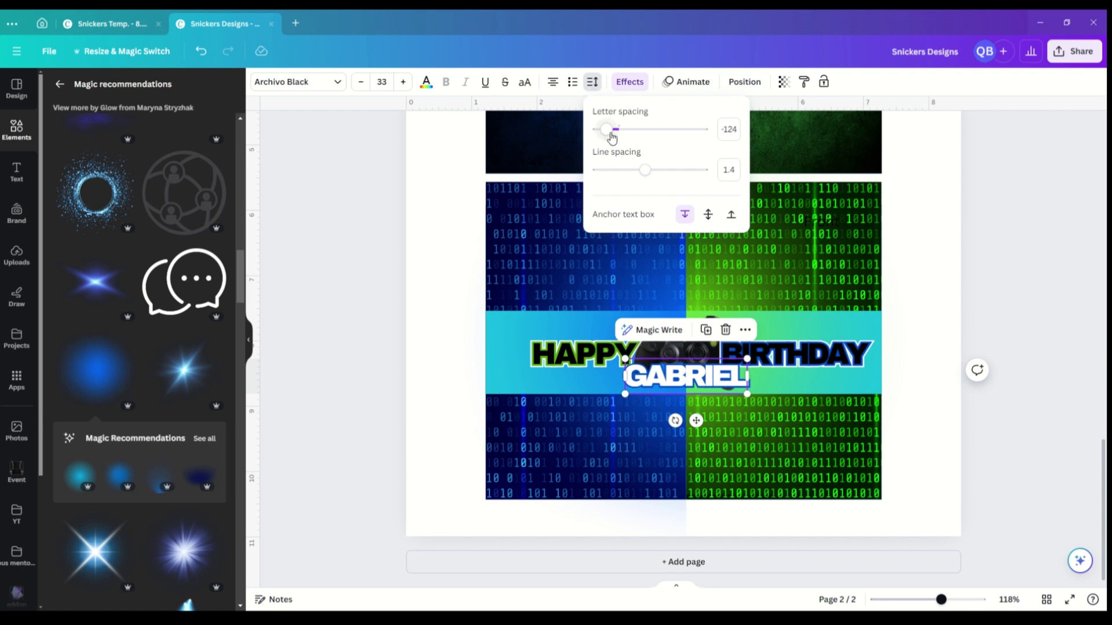
drag(607, 129, 612, 132)
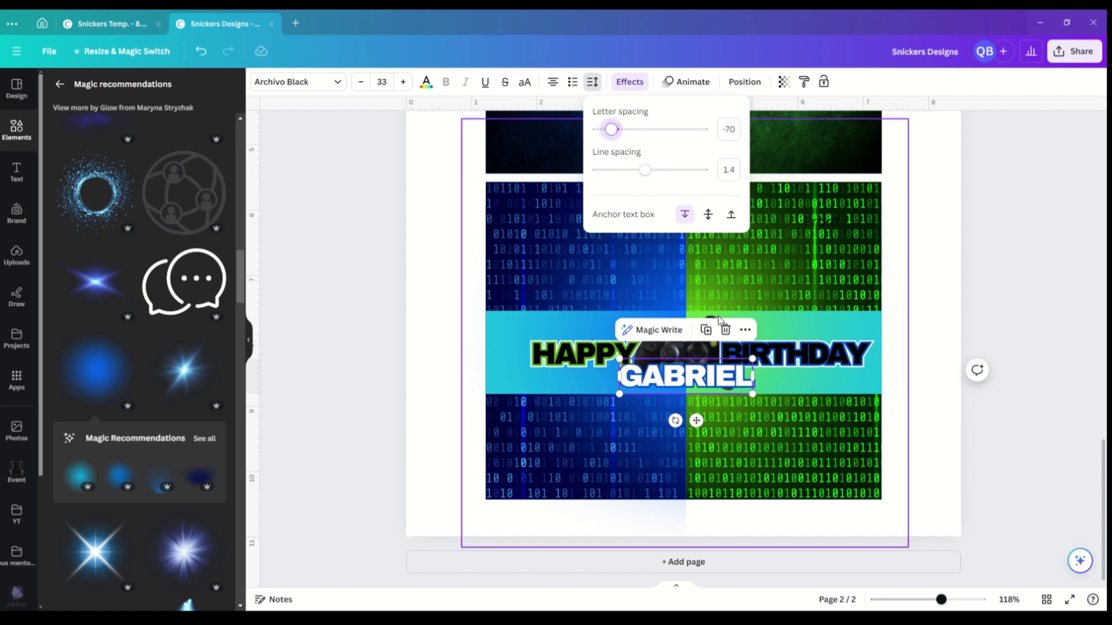
click(705, 329)
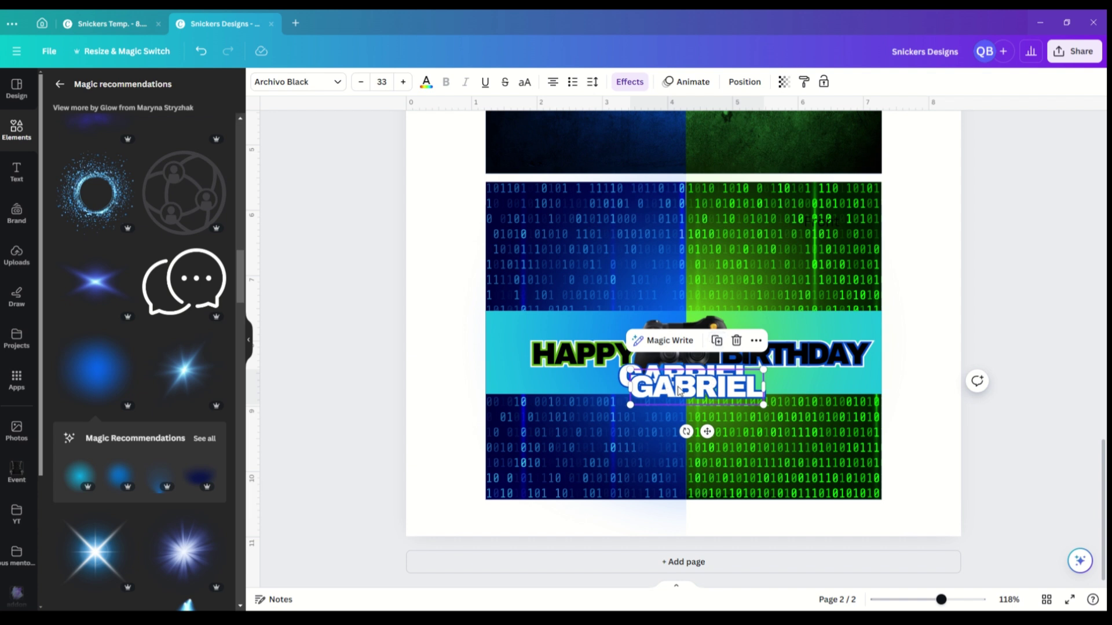
Align both name copies with Align Middle and Center, nudging them slightly up-left.
click(741, 83)
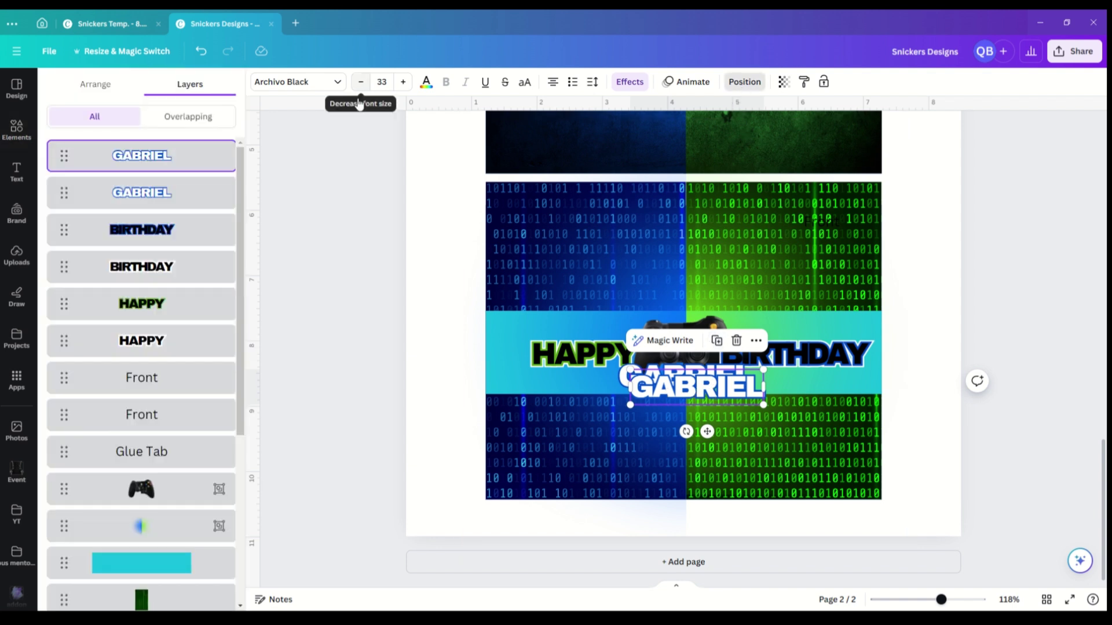
shift+click(178, 195)
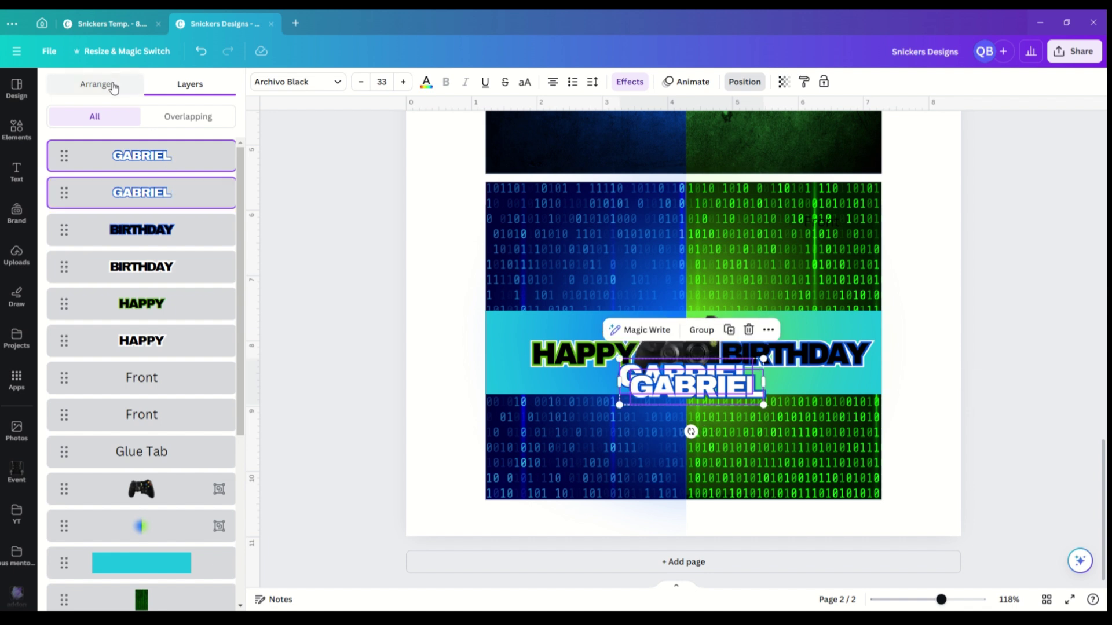
click(110, 84)
click(103, 216)
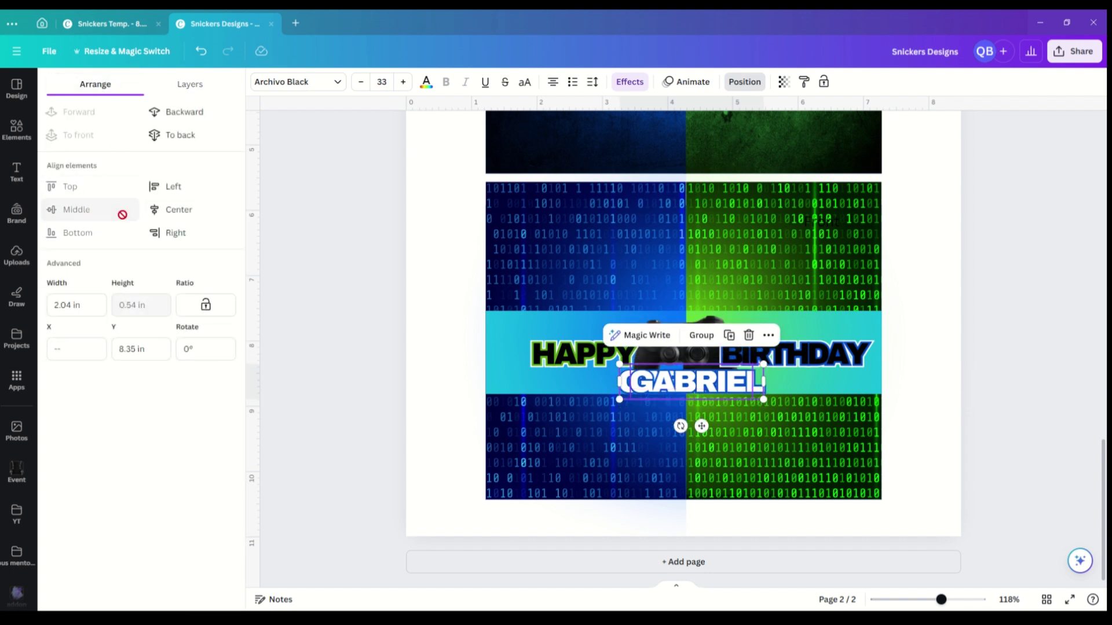
click(166, 211)
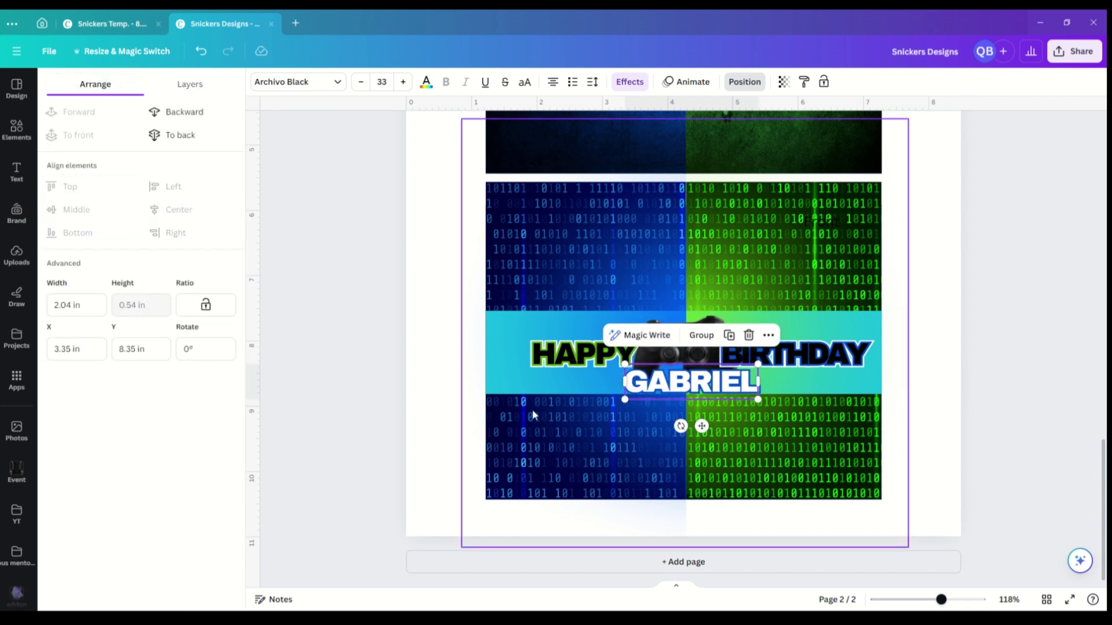
drag(699, 424, 694, 420)
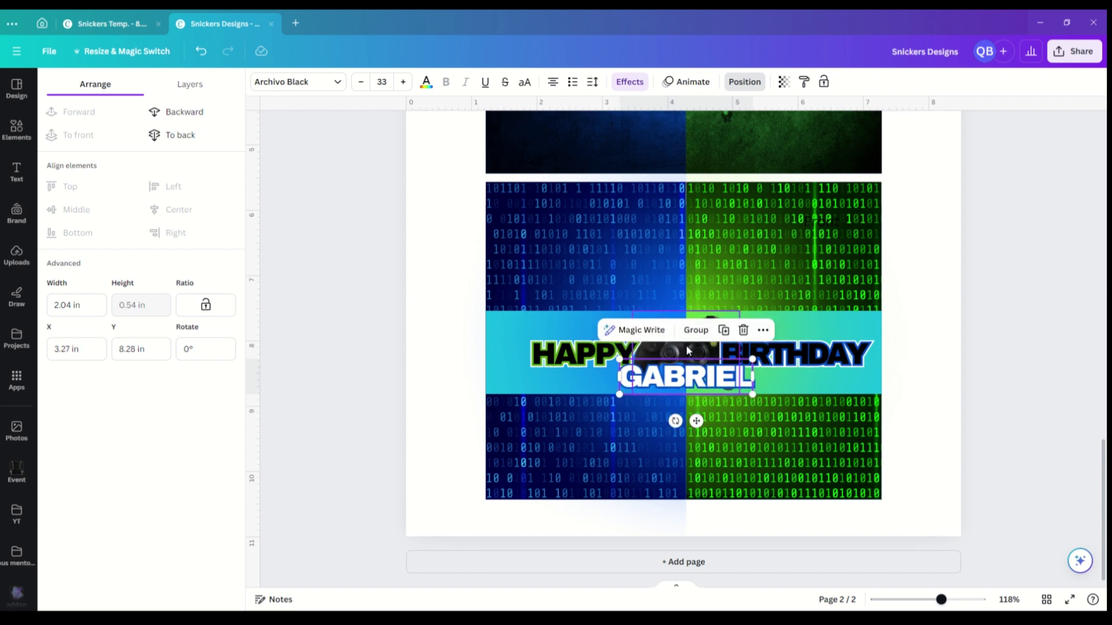
Trim the top name copy to its last four letters and narrow its box to fit.
click(190, 84)
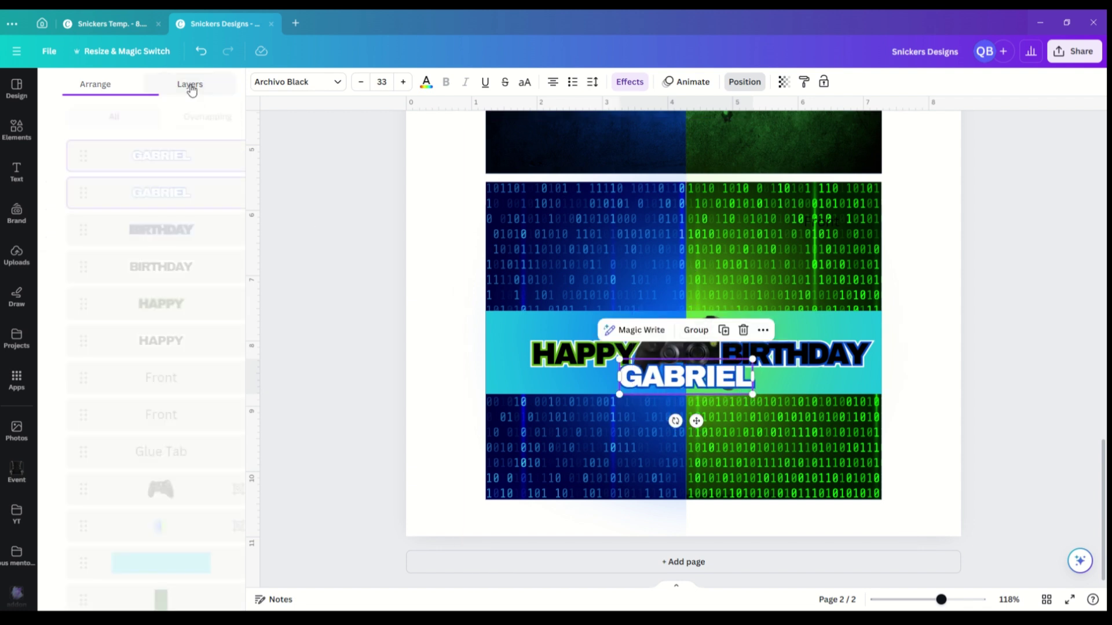
click(176, 167)
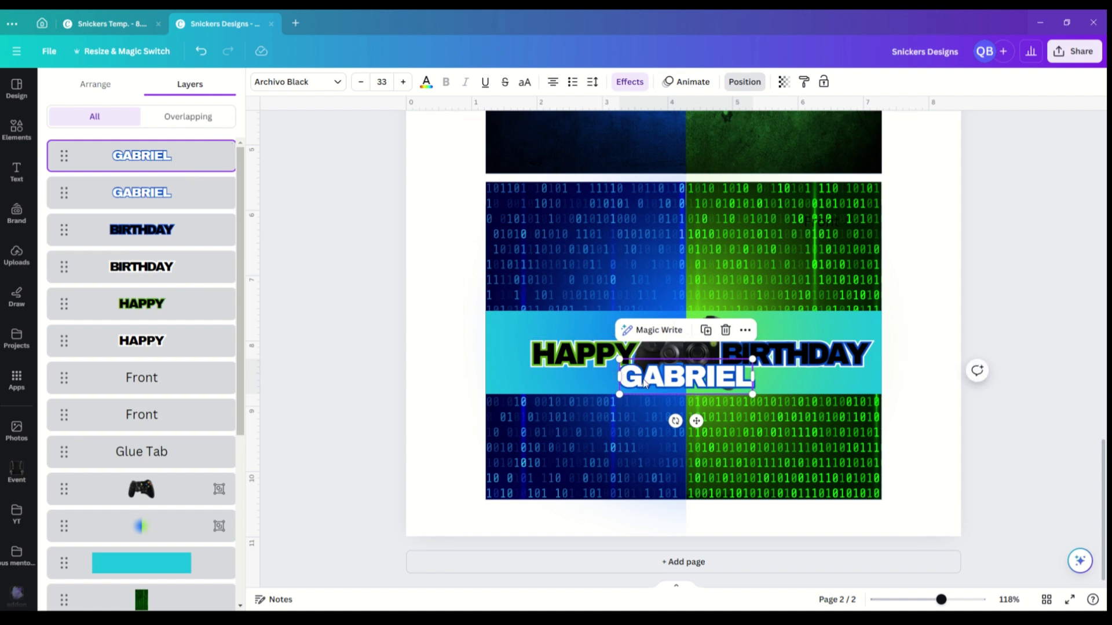
mouse_move(618, 377)
mouse_down()
mouse_move(631, 377)
mouse_move(618, 375)
mouse_up()
double_click(687, 385)
click(688, 381)
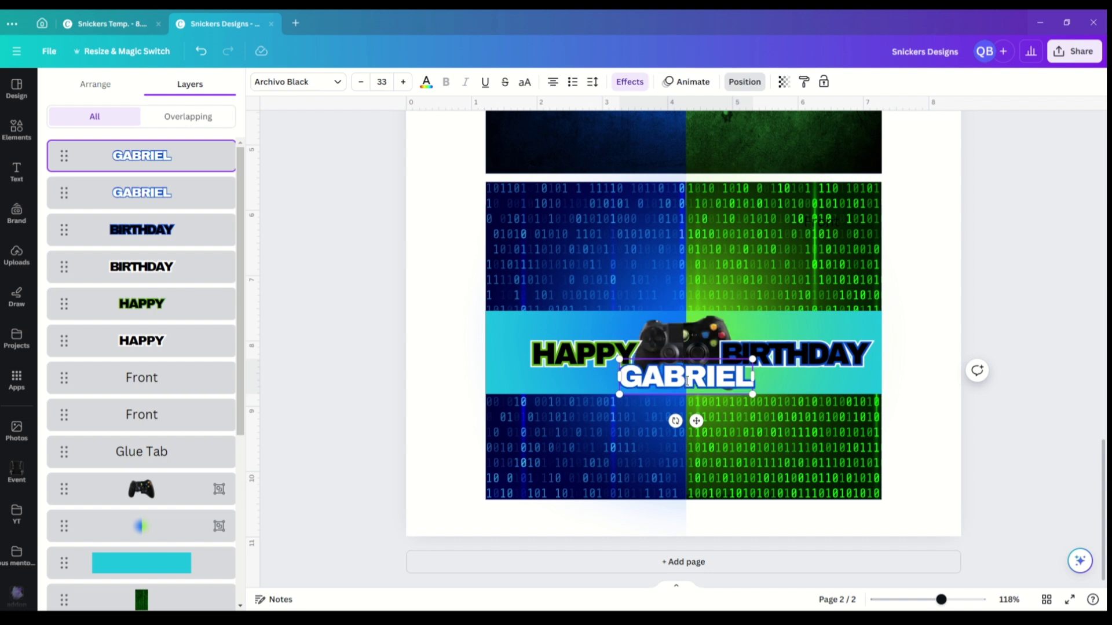
key(BackSpace)
key(BackSpace)
key(BackSpace)
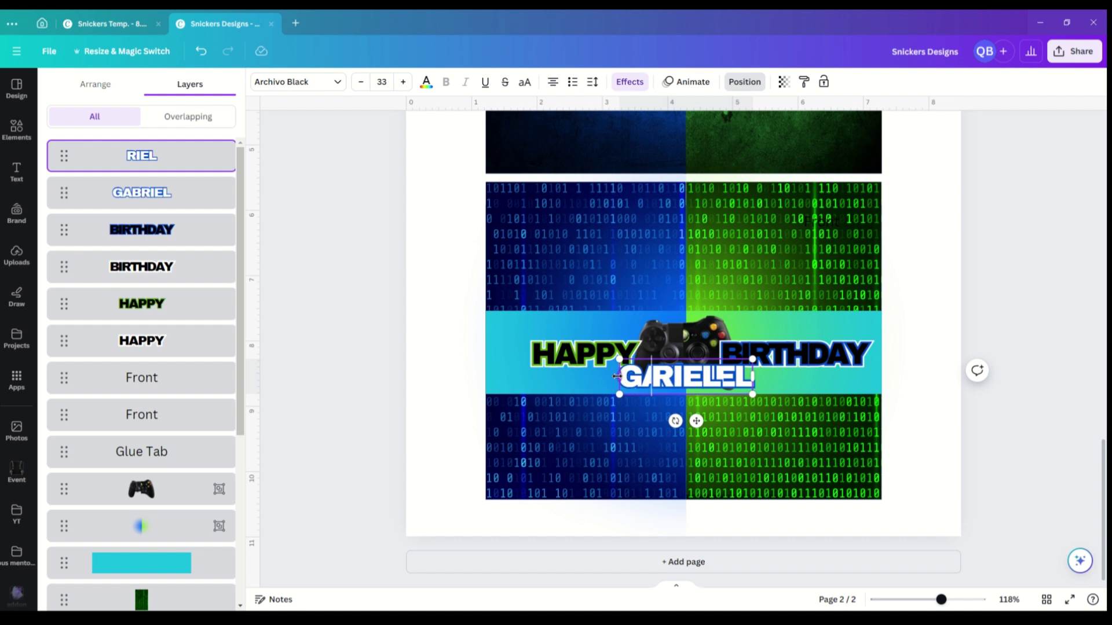
drag(621, 377, 681, 377)
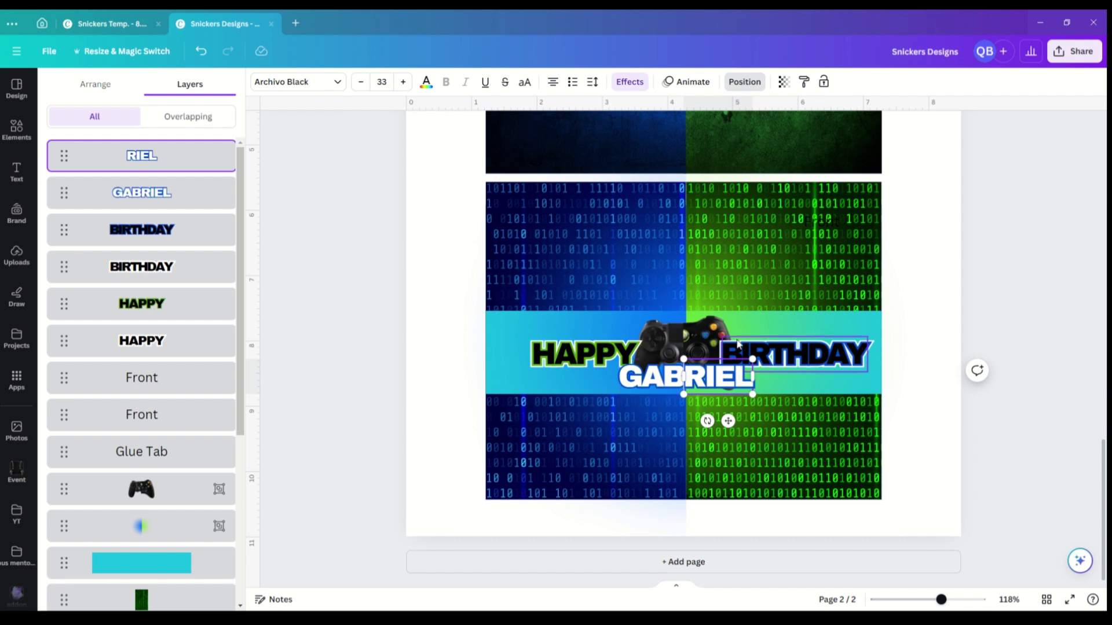
Give the lower GABRIEL text a green #54A410 outline, eyedropped from the background.
click(660, 382)
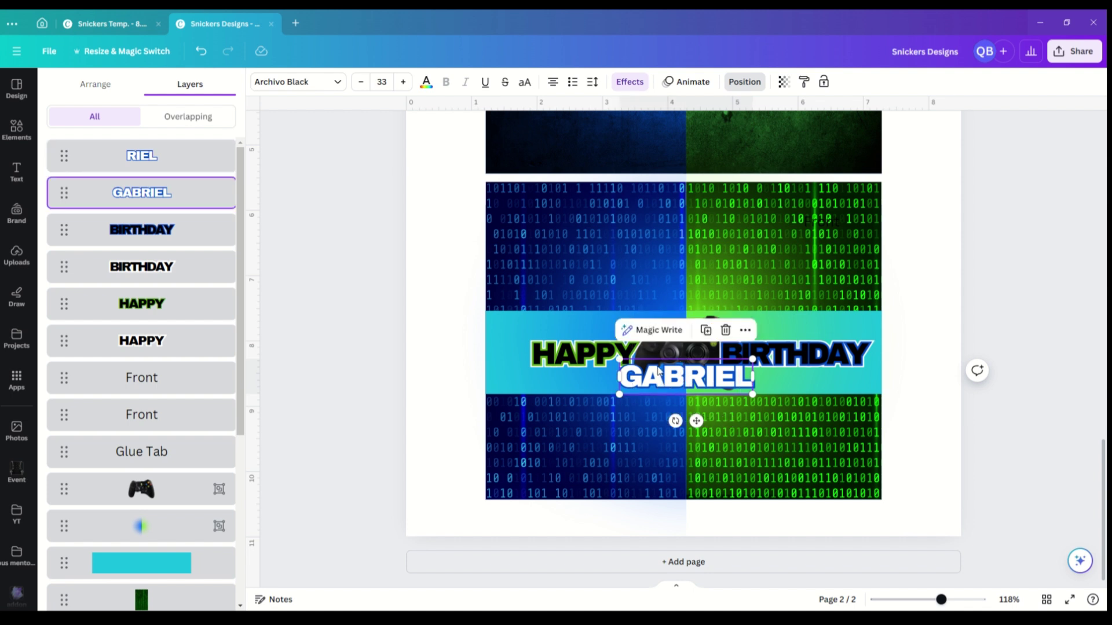
click(630, 83)
click(216, 331)
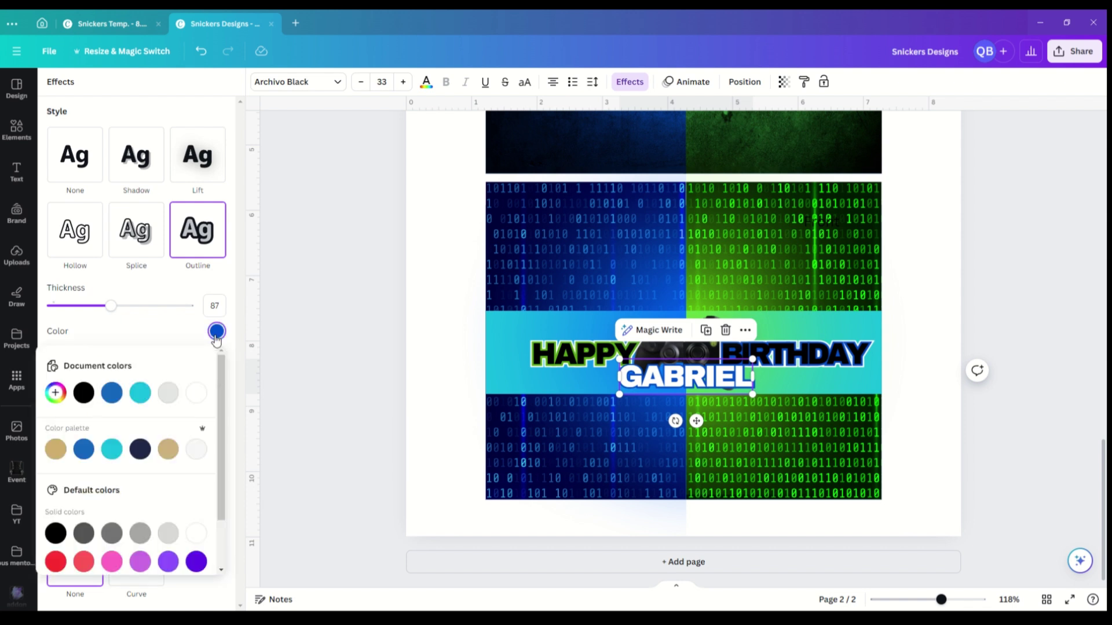
click(56, 393)
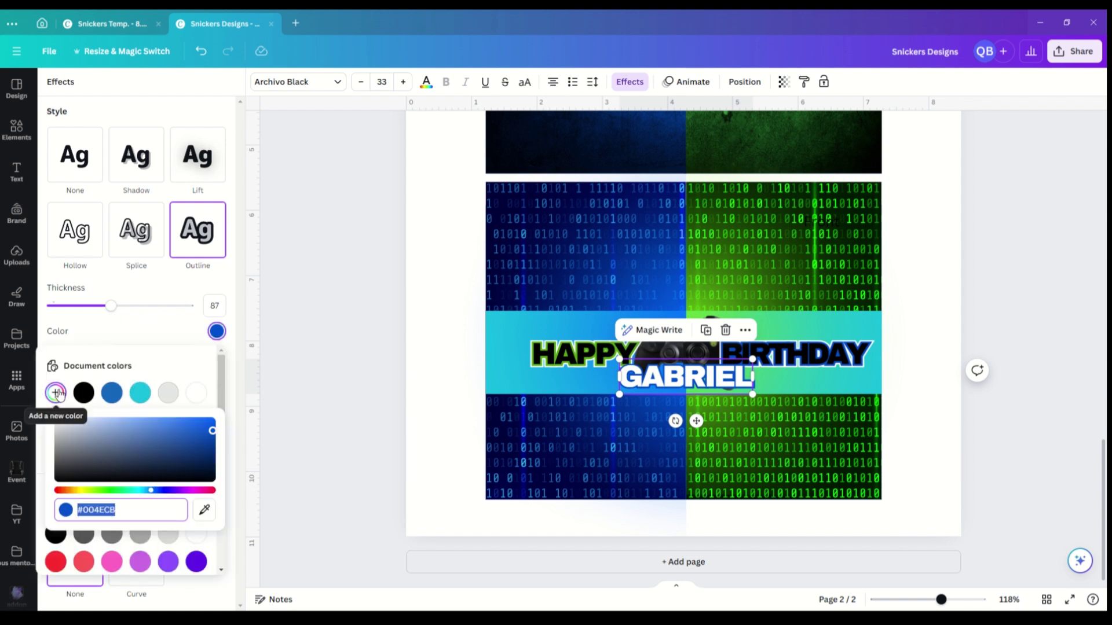
click(204, 509)
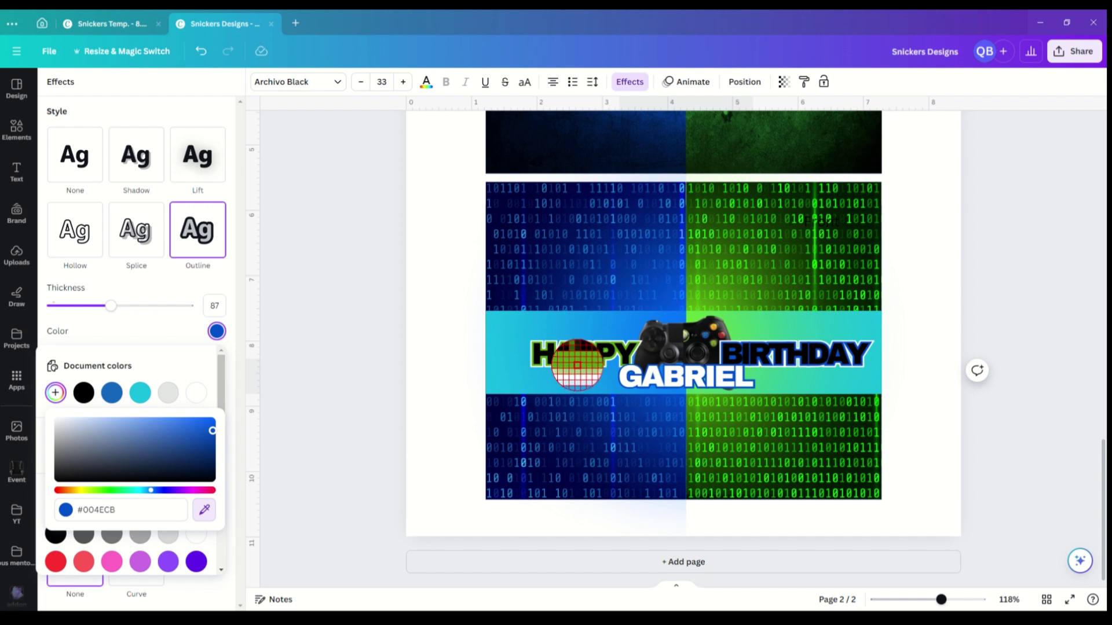
click(578, 365)
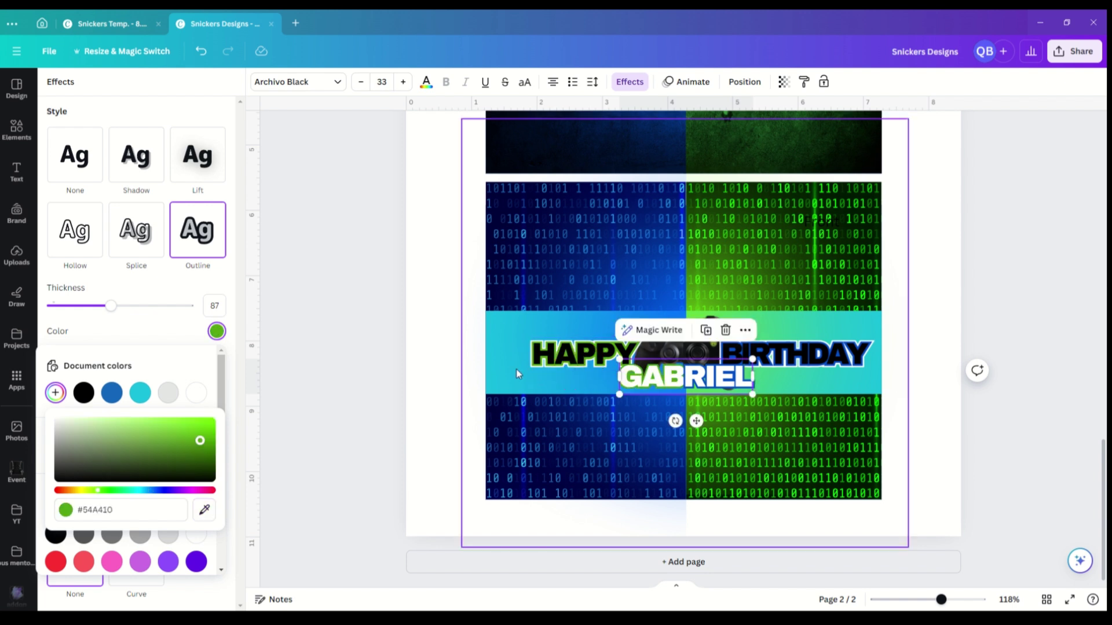
click(899, 312)
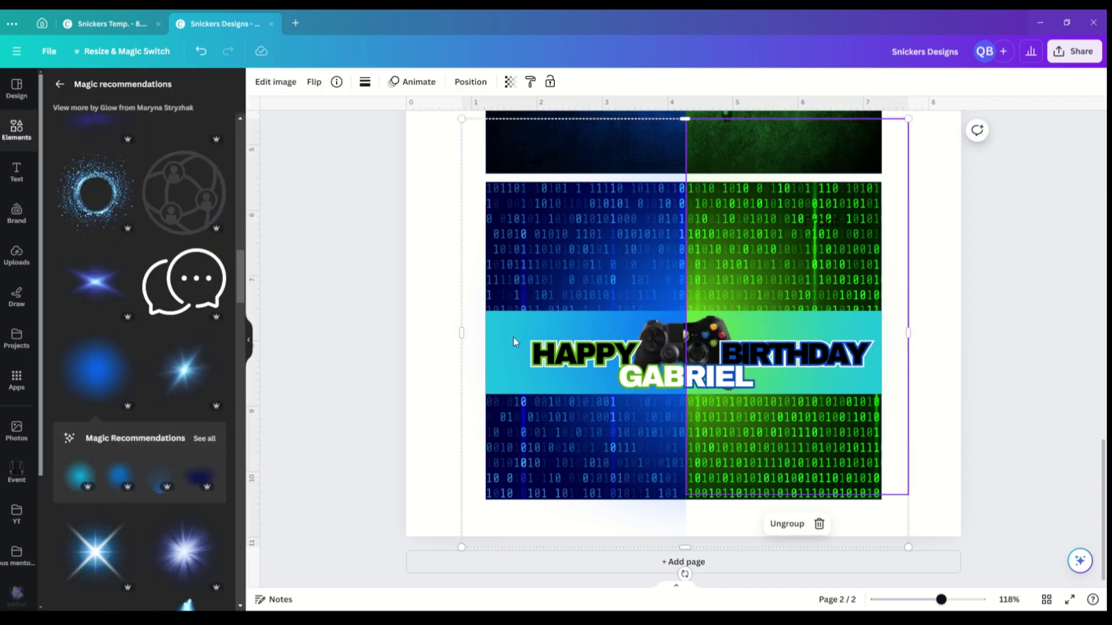
Delete the cyan band rectangle from the background group.
click(936, 328)
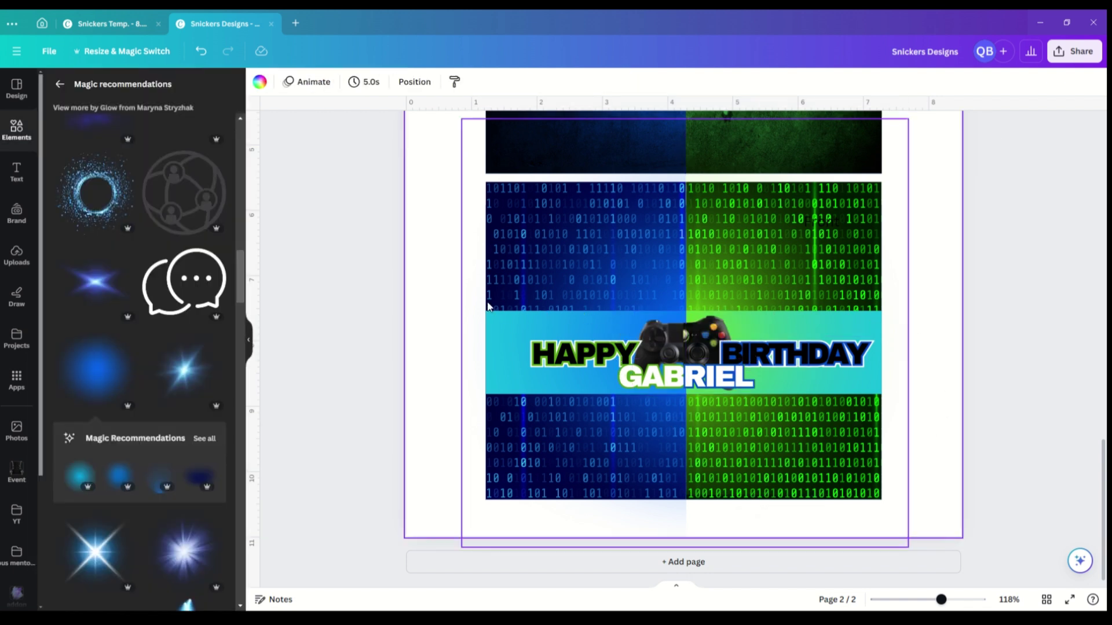
click(496, 351)
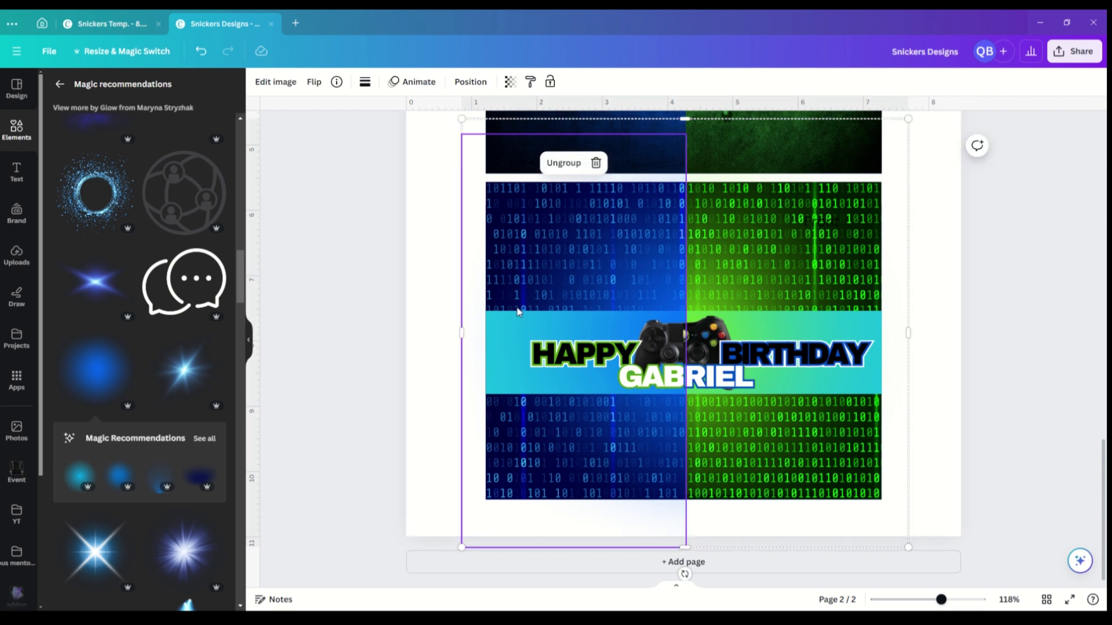
click(470, 81)
click(683, 324)
click(683, 282)
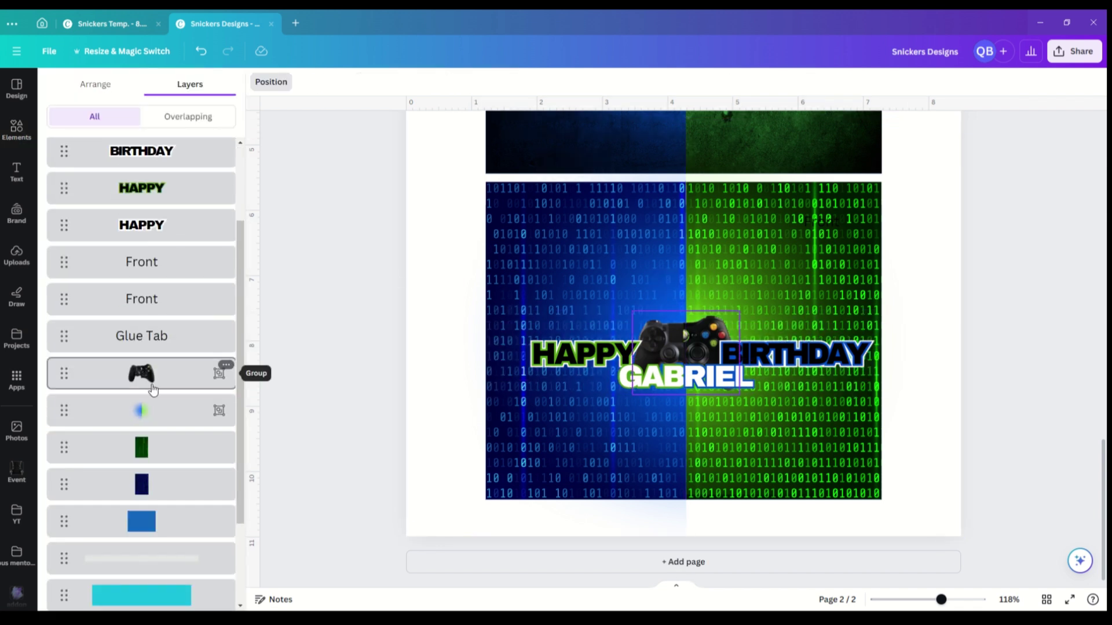
Group each word's doubled layers: the two BIRTHDAY, the two HAPPY, and RIEL with GABRIEL.
scroll(173, 255, up, 2)
click(181, 260)
shift+click(174, 234)
key(ctrl+g)
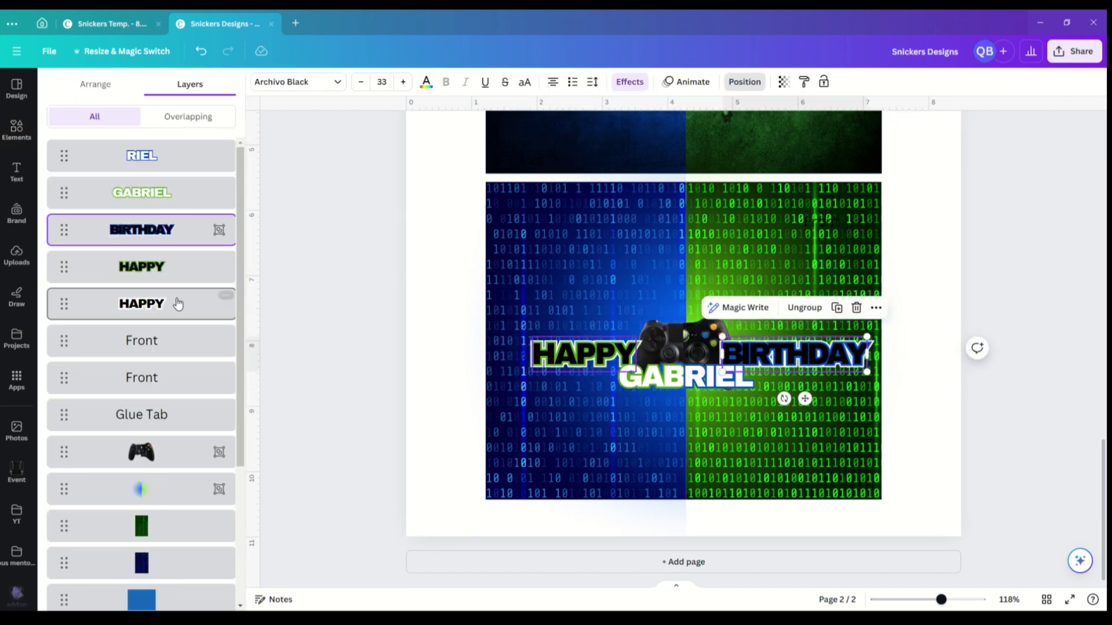
click(177, 301)
shift+click(177, 268)
key(ctrl+g)
click(148, 157)
shift+click(156, 198)
key(ctrl+g)
Move the title groups below Glue Tab and shift the title and controller slightly left.
shift+click(142, 229)
drag(142, 229, 154, 355)
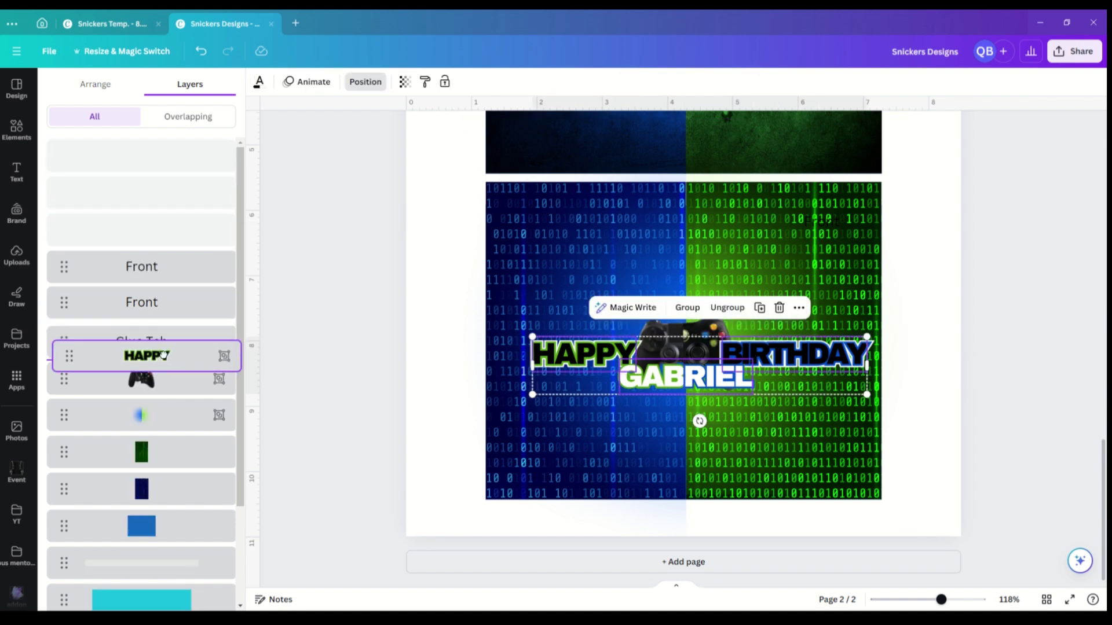
shift+click(162, 382)
drag(831, 361, 823, 361)
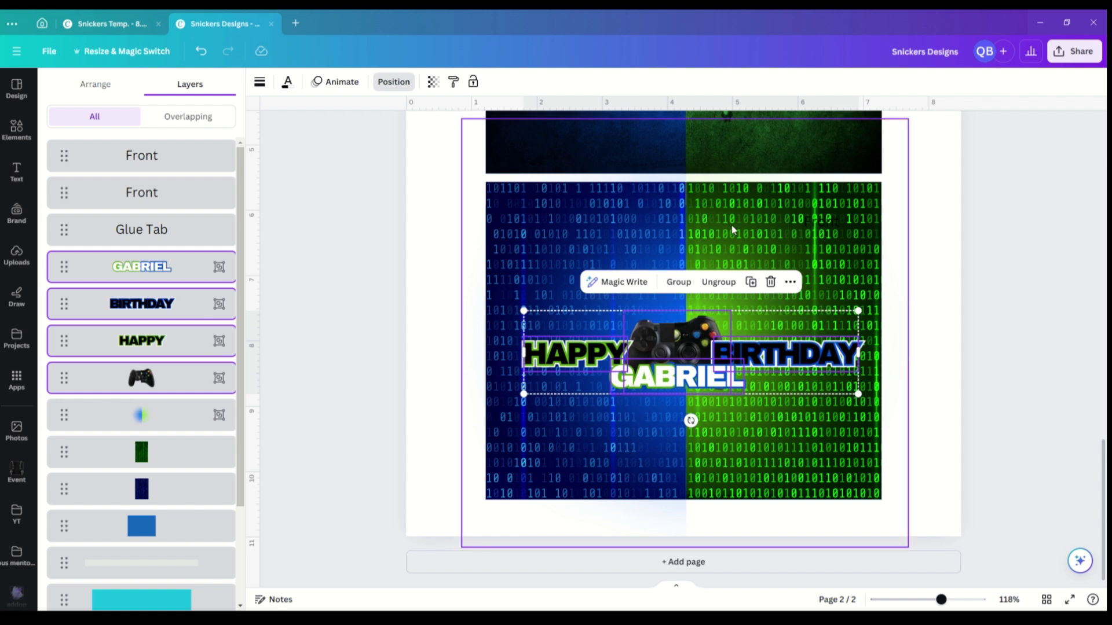
Slide the green and navy binary images together and reposition the gradient behind them.
click(174, 453)
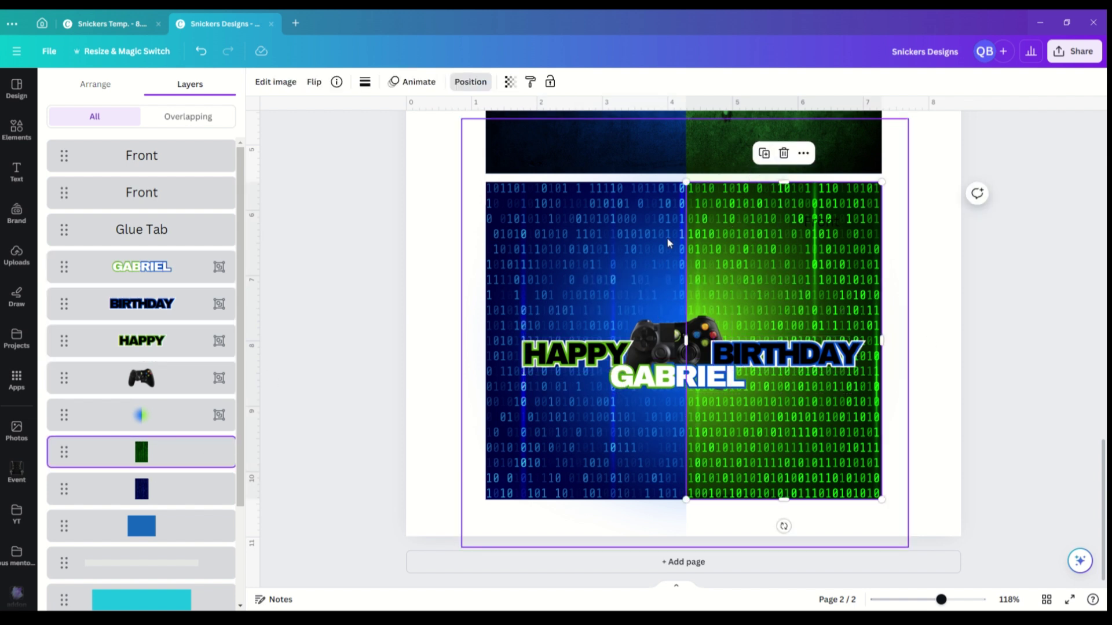
mouse_move(660, 231)
mouse_down()
mouse_move(648, 231)
mouse_move(681, 347)
mouse_move(681, 459)
mouse_move(662, 220)
mouse_move(648, 216)
mouse_up()
drag(724, 217, 715, 216)
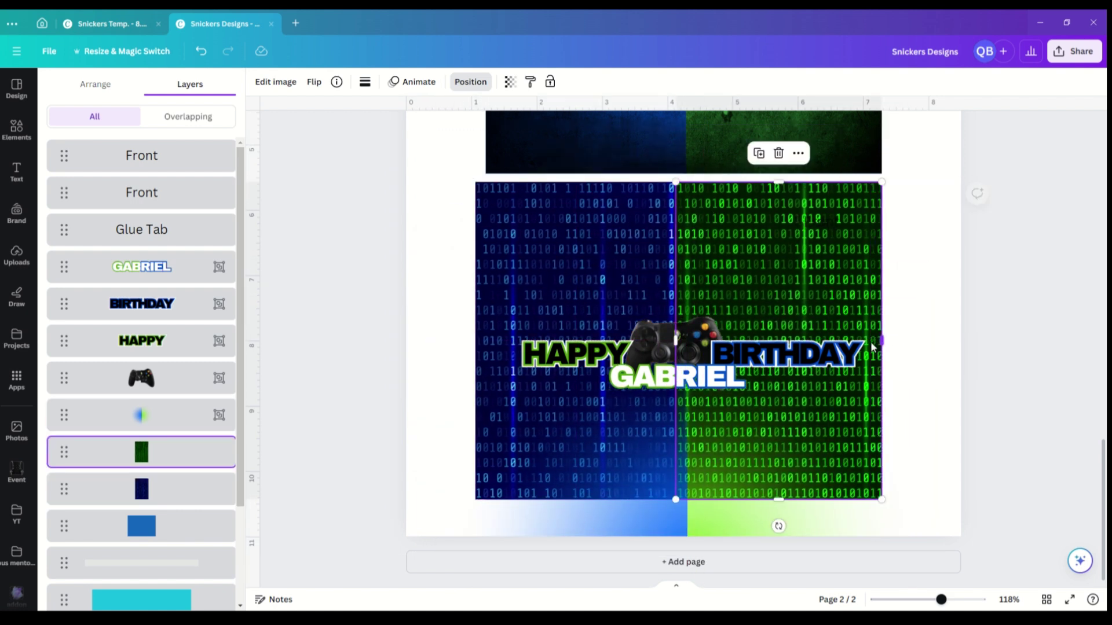
click(940, 273)
drag(638, 262, 642, 261)
drag(701, 519, 688, 341)
click(924, 290)
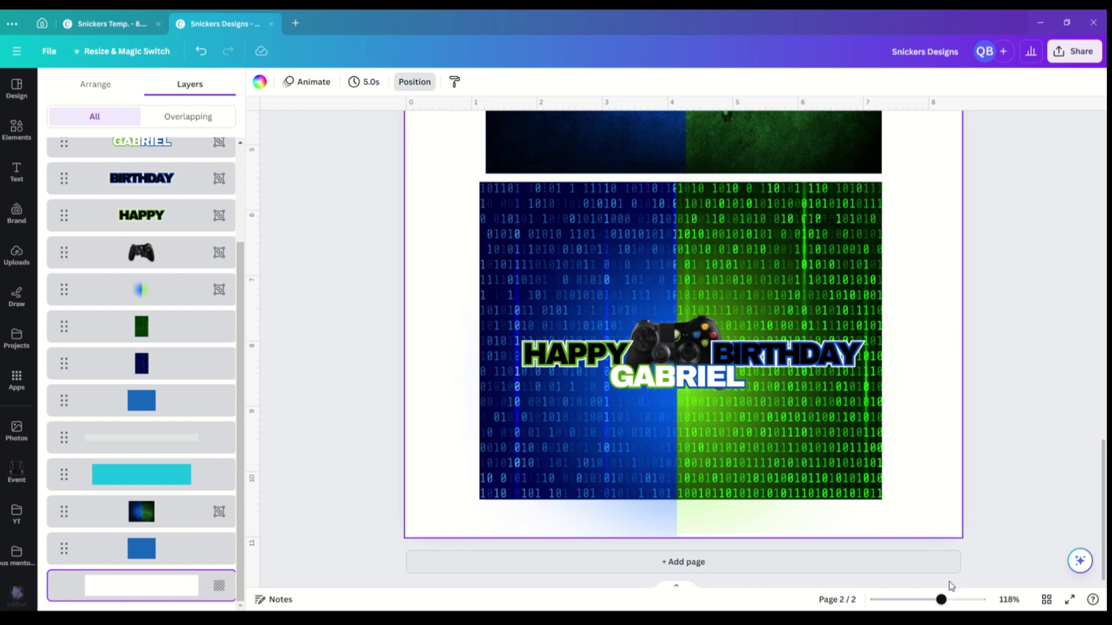
Group the lower wrapper design, duplicate it, and place the copy over the upper panel.
drag(941, 600, 926, 597)
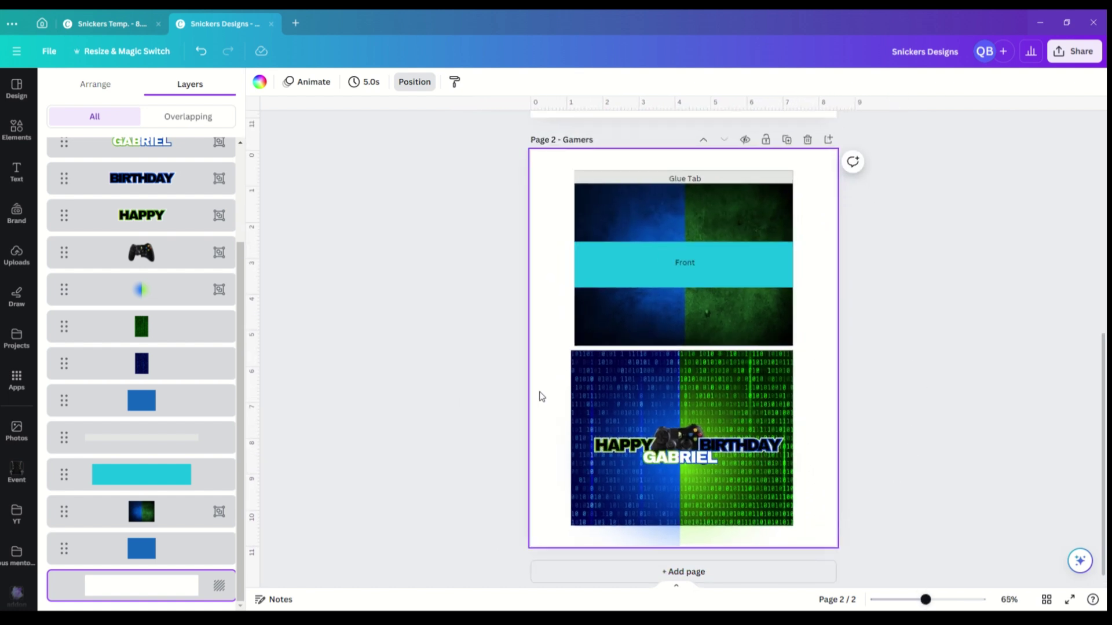
drag(543, 381, 795, 525)
click(690, 309)
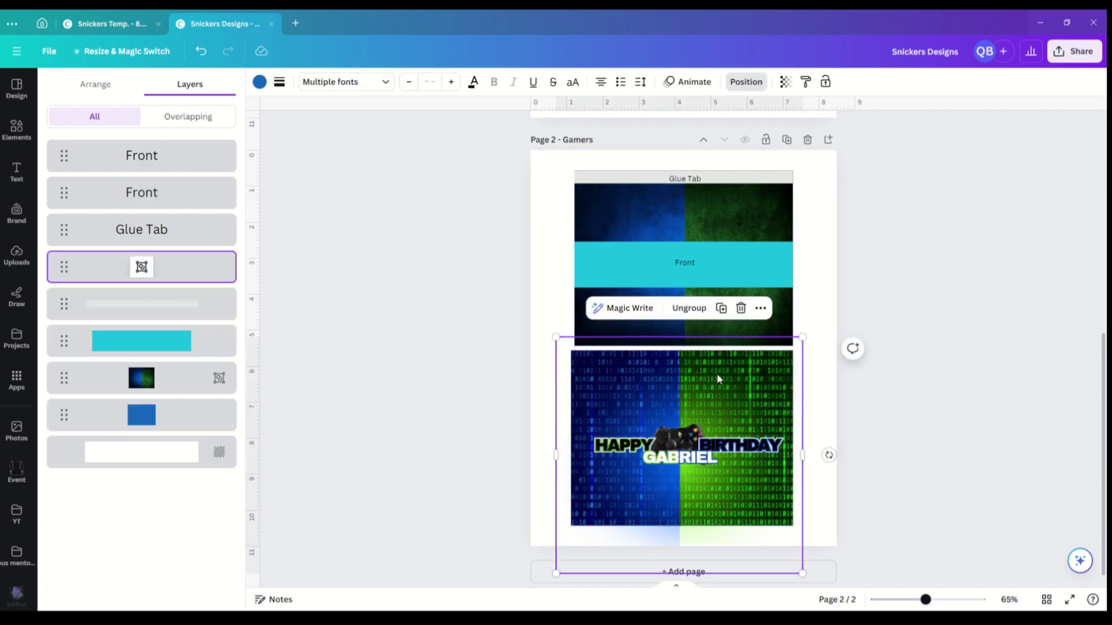
click(721, 308)
drag(689, 412, 681, 227)
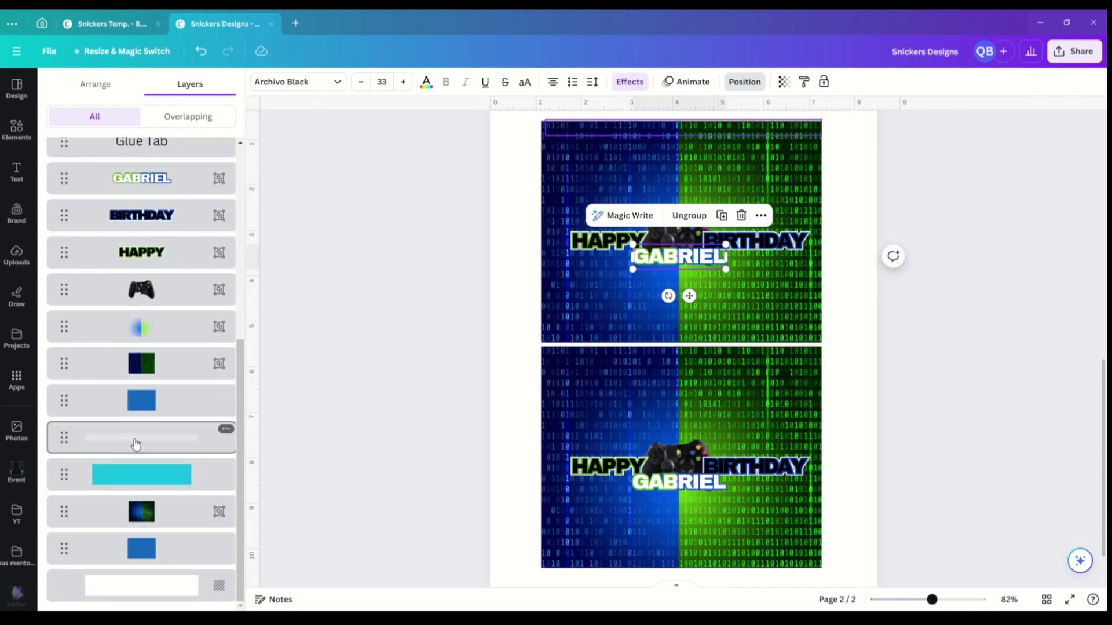
Delete the thin grey strip from page 2.
click(138, 438)
click(683, 165)
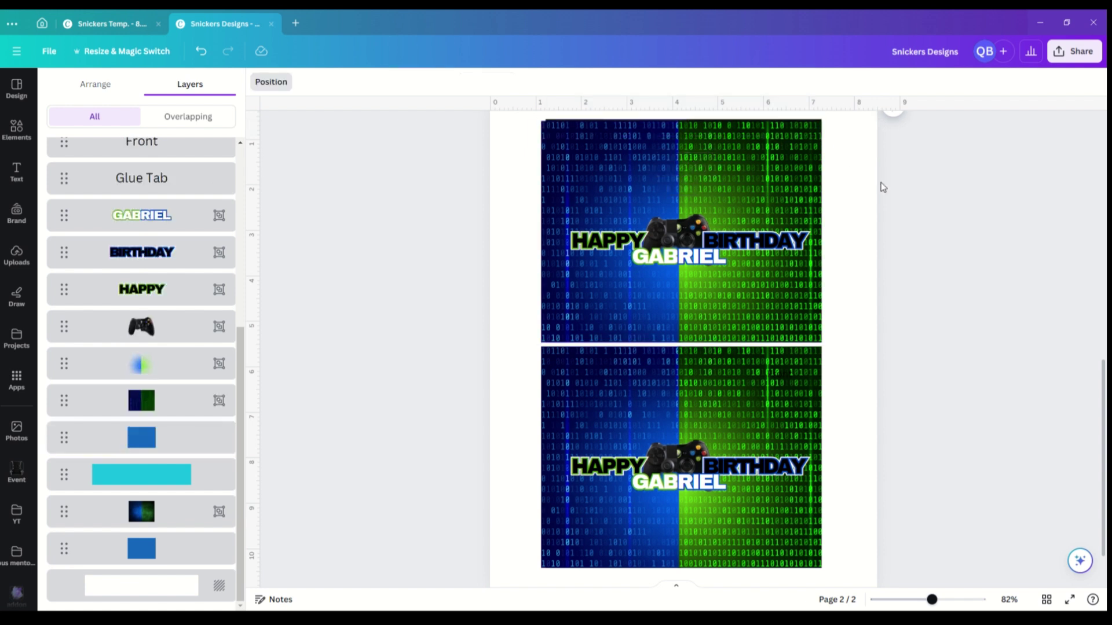
scroll(995, 208, down, 1)
scroll(978, 226, up, 3)
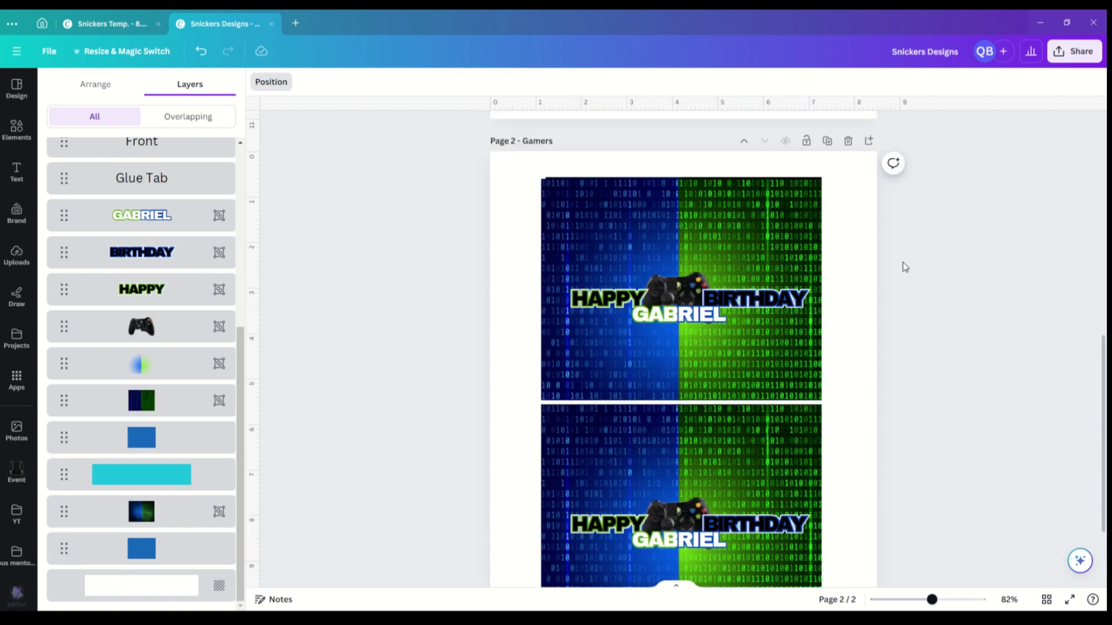